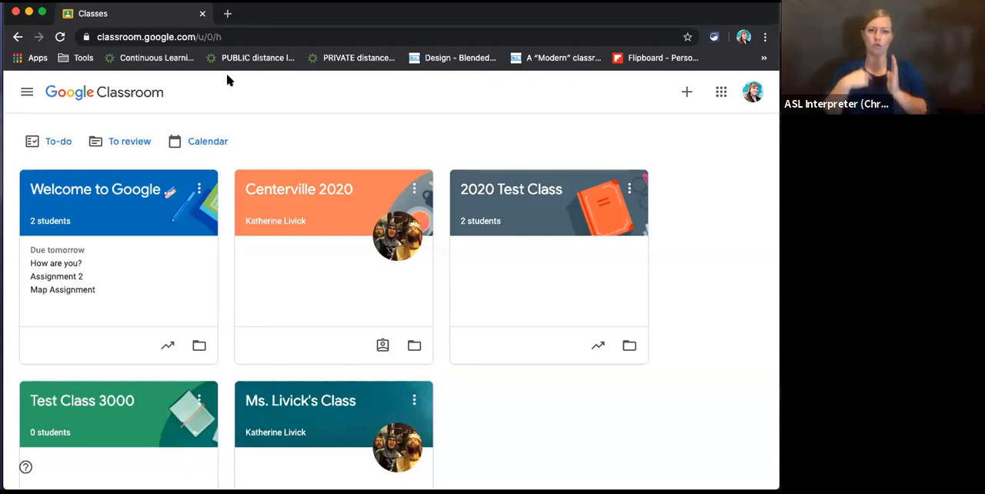
# - Open the "Welcome to Google Classroom!" class and look over the upcoming work and posts in its stream
pyautogui.click(26, 93)
pyautogui.click(34, 97)
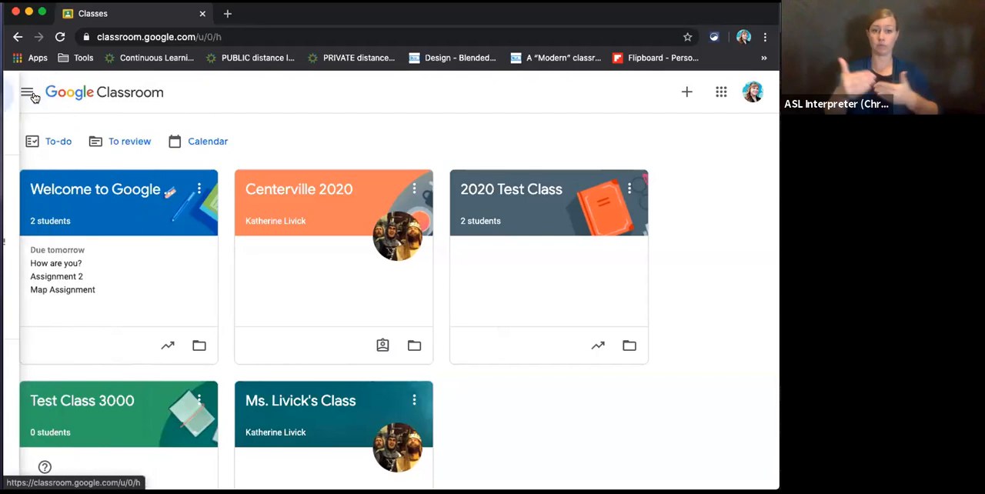
pyautogui.click(131, 194)
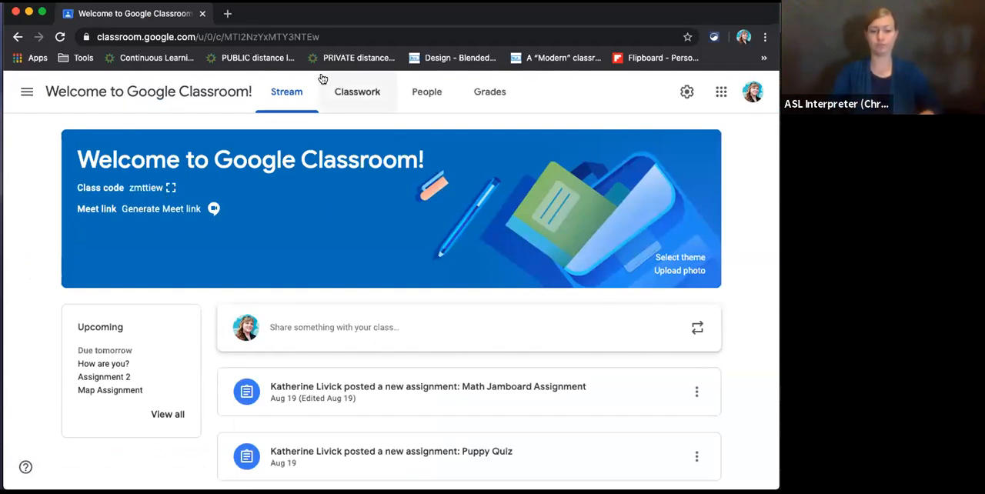
pyautogui.scroll(-1, 339, 344)
pyautogui.scroll(-4, 340, 344)
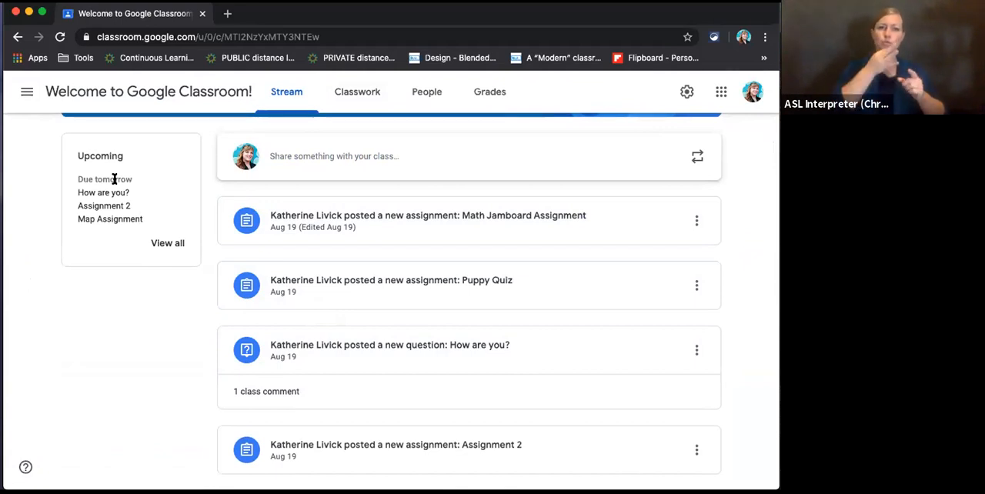
pyautogui.scroll(3, 310, 243)
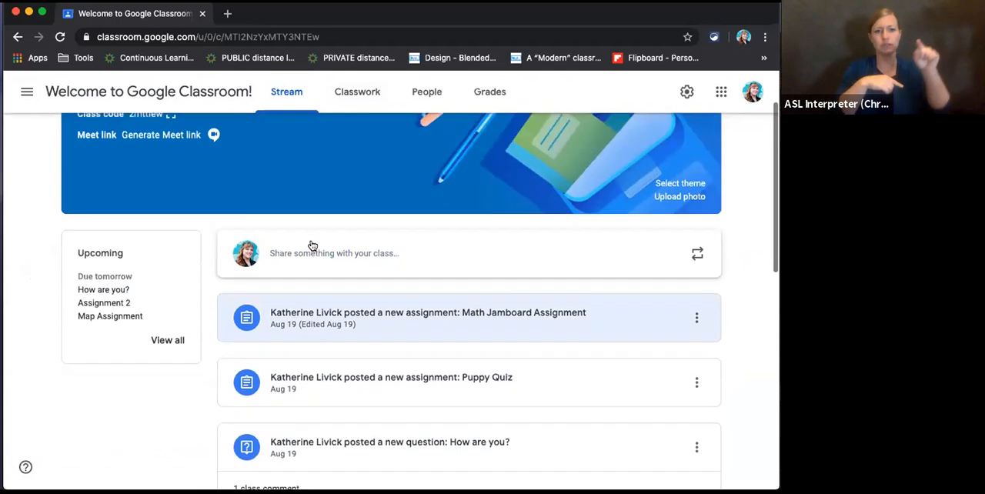
# - Open the class's Classwork page and review the topics and the assignments listed under them
pyautogui.click(373, 101)
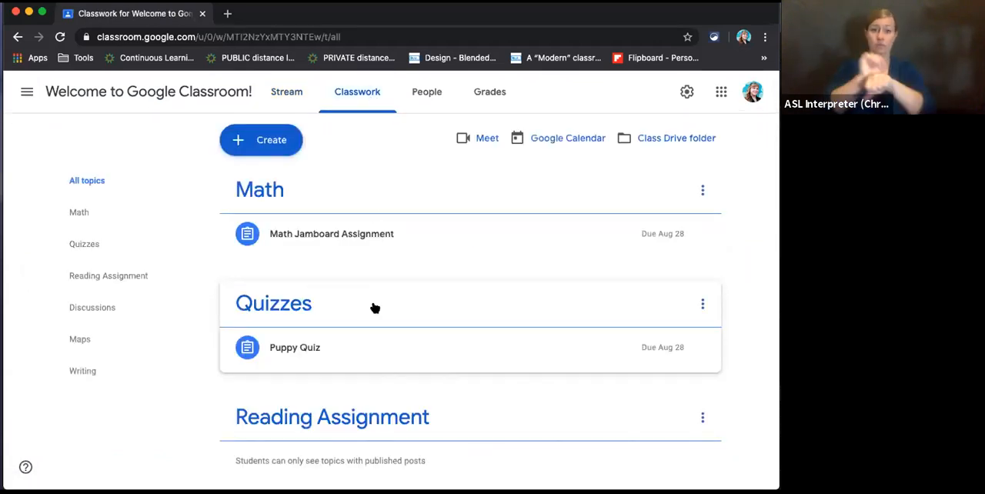
pyautogui.scroll(-3, 428, 327)
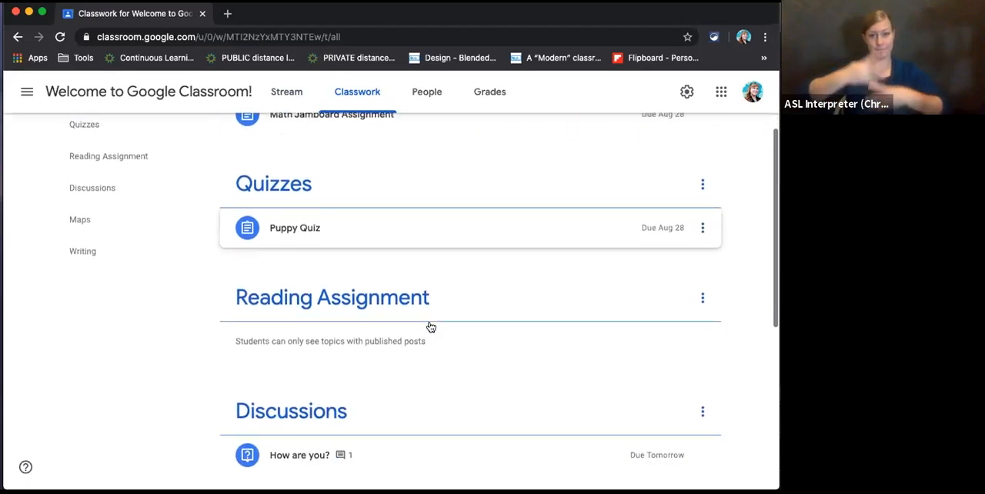
pyautogui.scroll(-5, 430, 327)
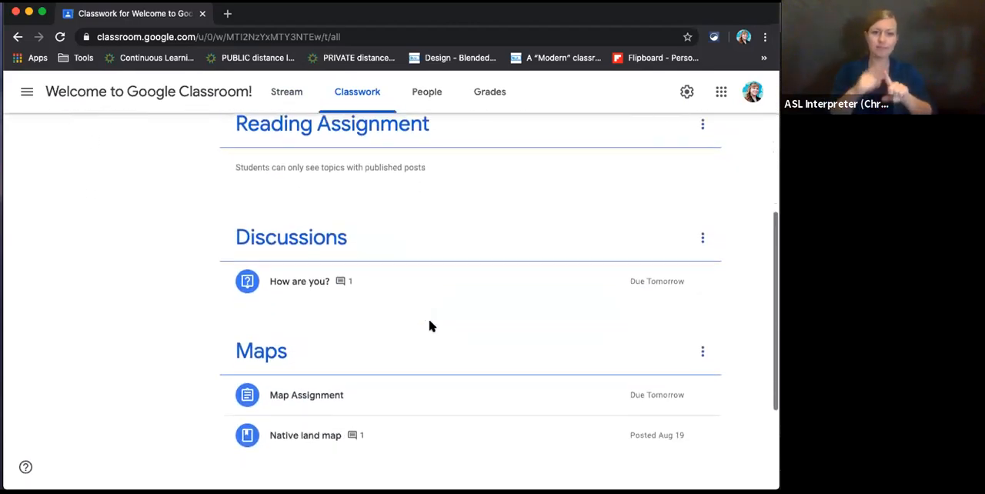
pyautogui.scroll(-2, 429, 326)
pyautogui.scroll(6, 430, 326)
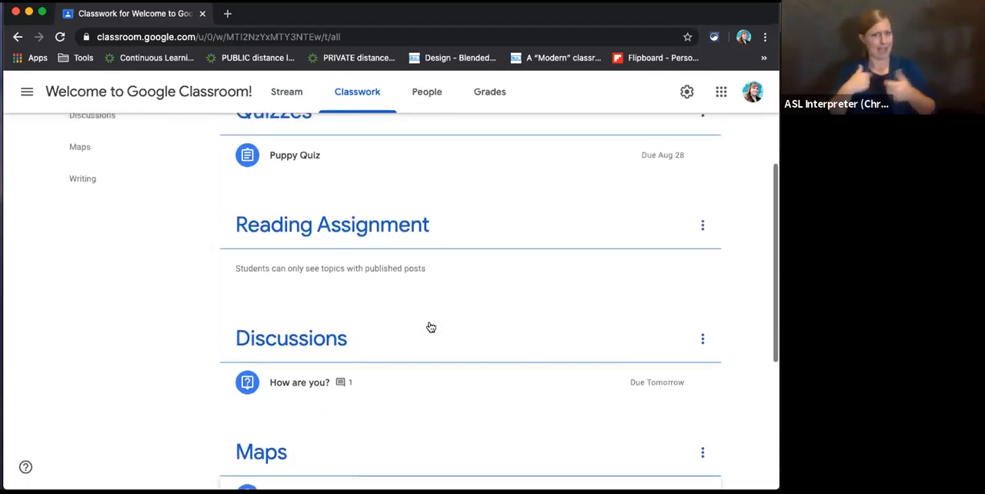
pyautogui.scroll(1, 430, 326)
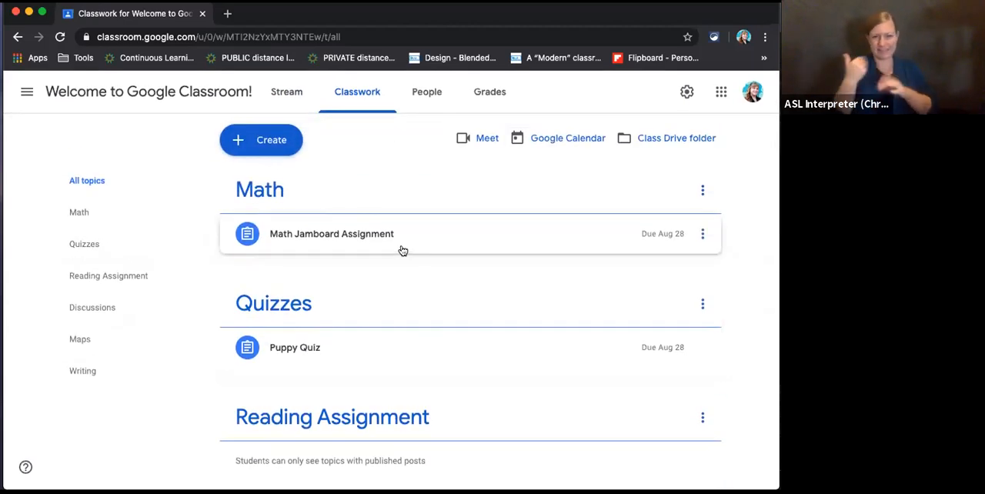
# - Start a new assignment titled "Assignment 3" with the instructions "Please do this thing"
pyautogui.click(261, 141)
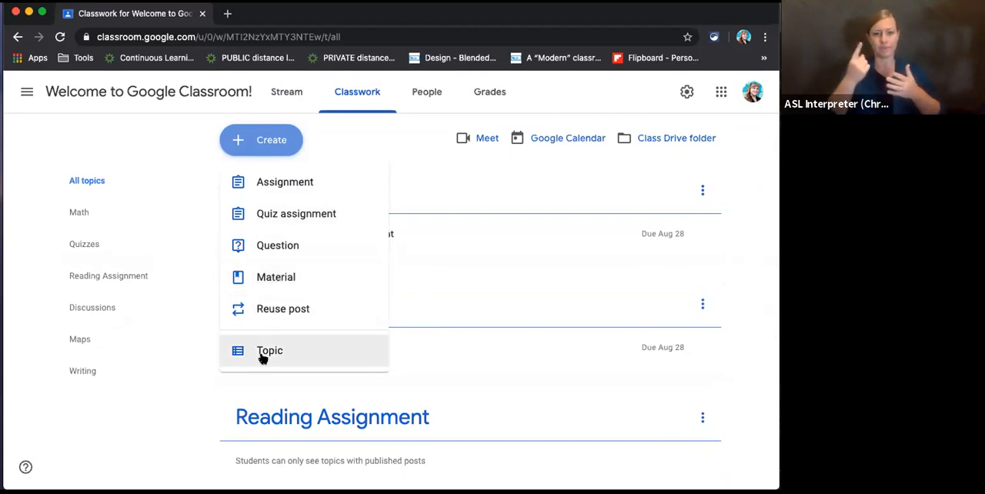
pyautogui.click(271, 185)
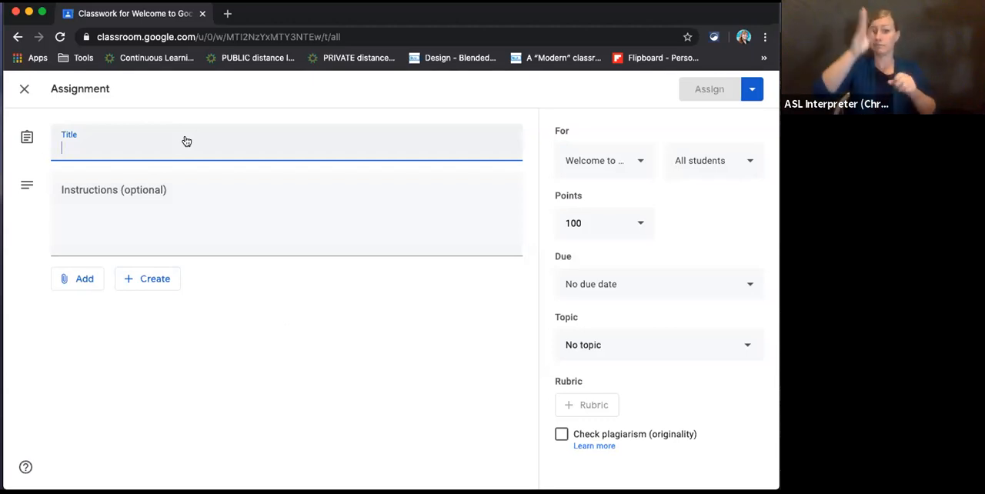
pyautogui.write('Assignment 3')
pyautogui.click(136, 198)
pyautogui.write('P')
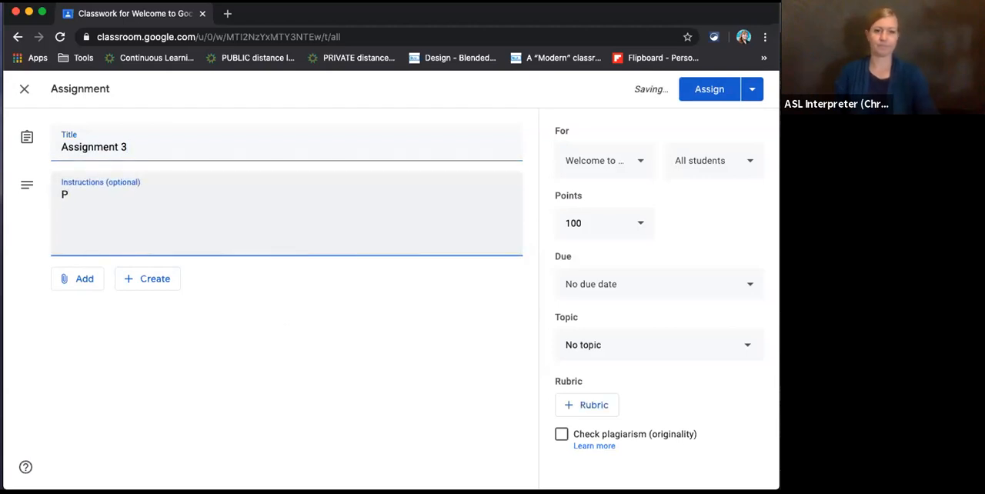
pyautogui.write('lease')
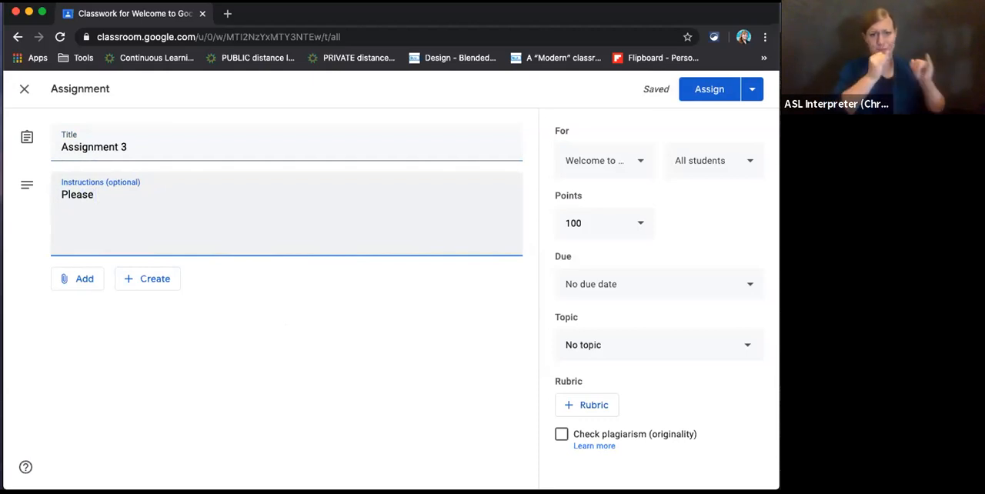
pyautogui.write(' do this thing')
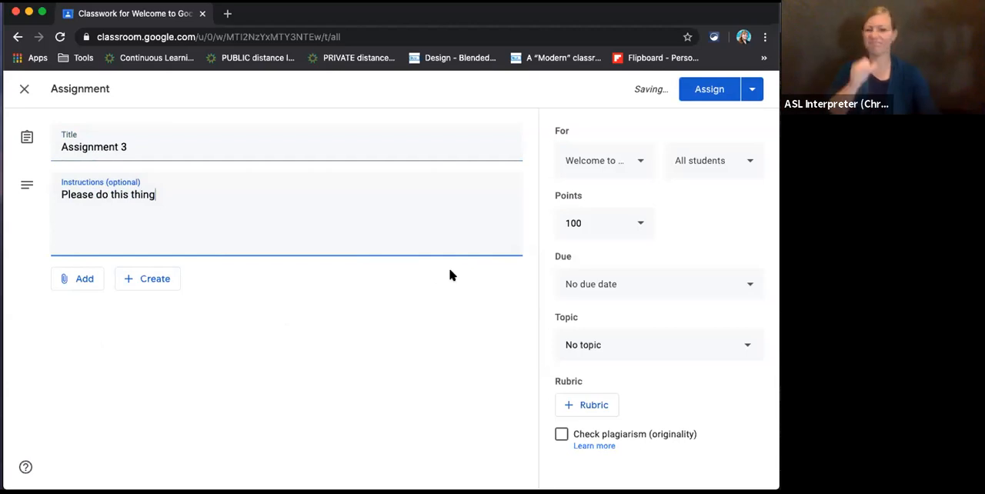
# - Attach a newly created Google Docs file to the assignment, check the attachment on the assignment form, and return to the document
pyautogui.click(142, 281)
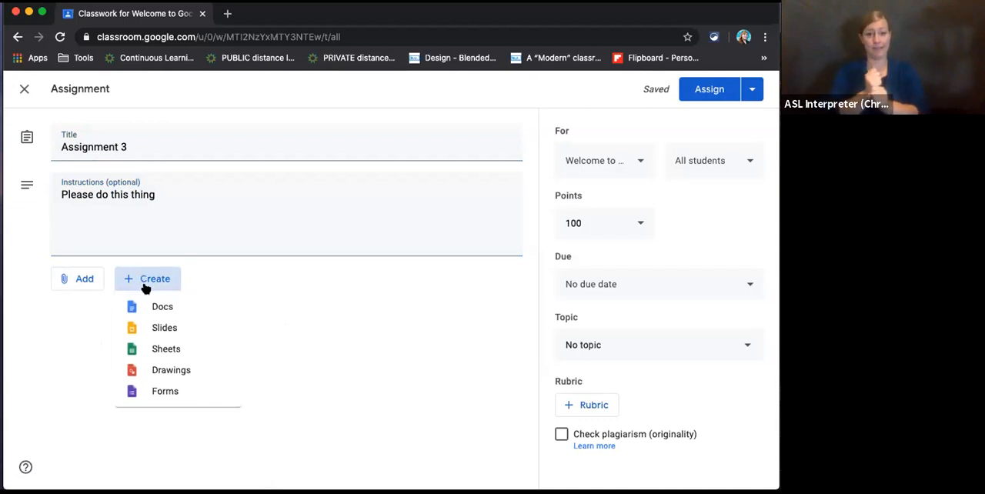
pyautogui.click(137, 308)
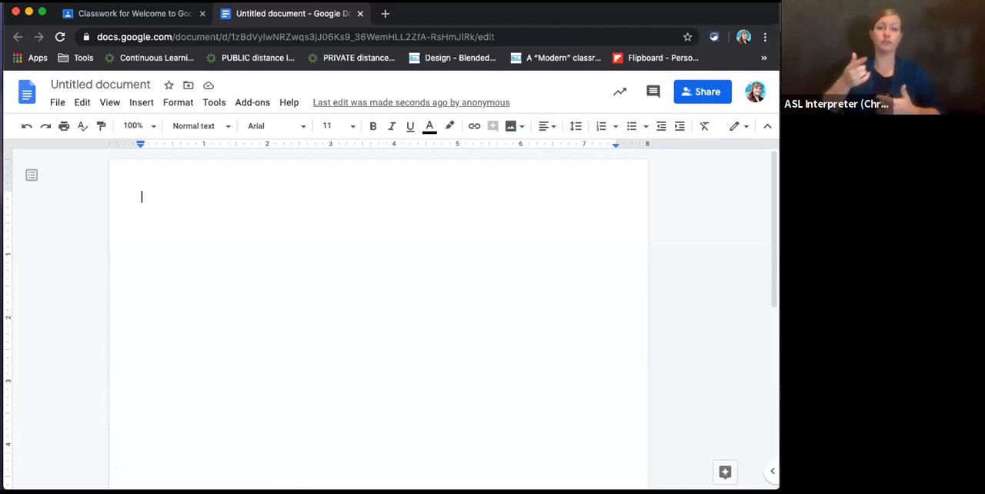
pyautogui.click(160, 15)
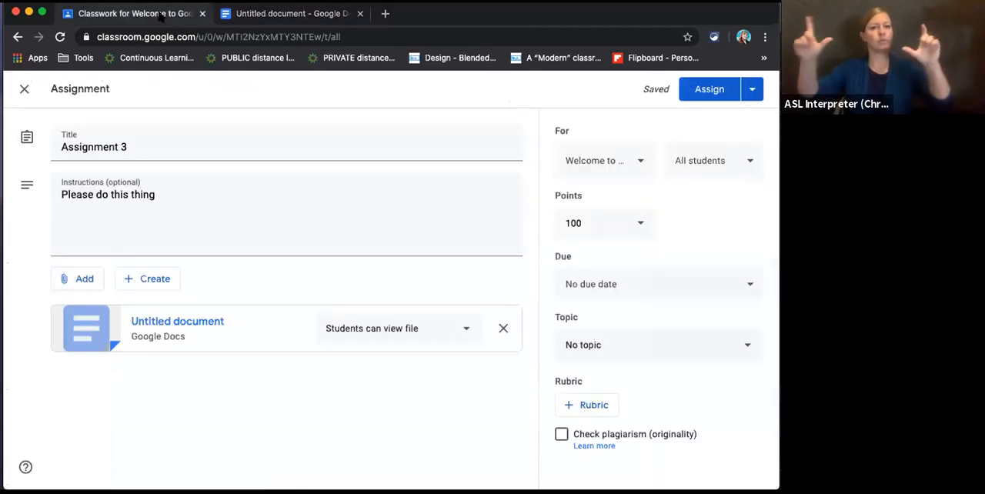
pyautogui.click(263, 19)
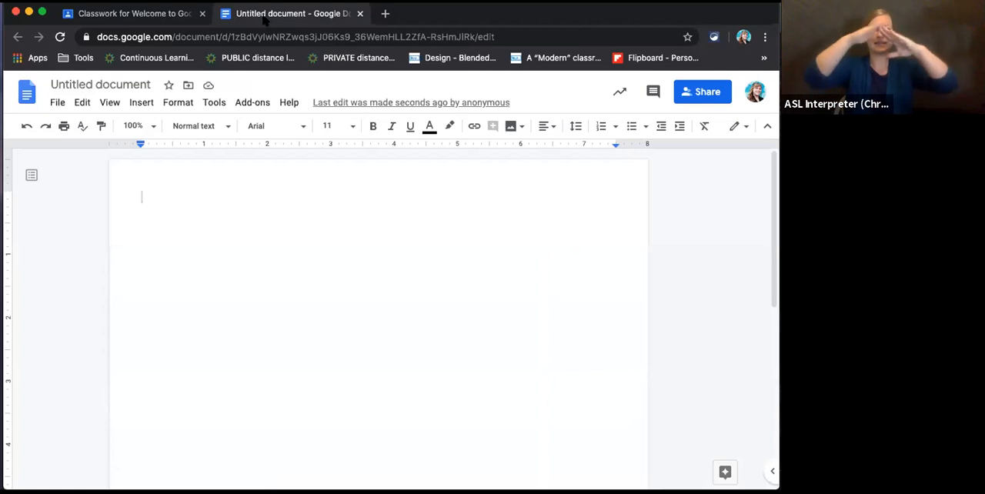
pyautogui.click(164, 13)
pyautogui.click(293, 22)
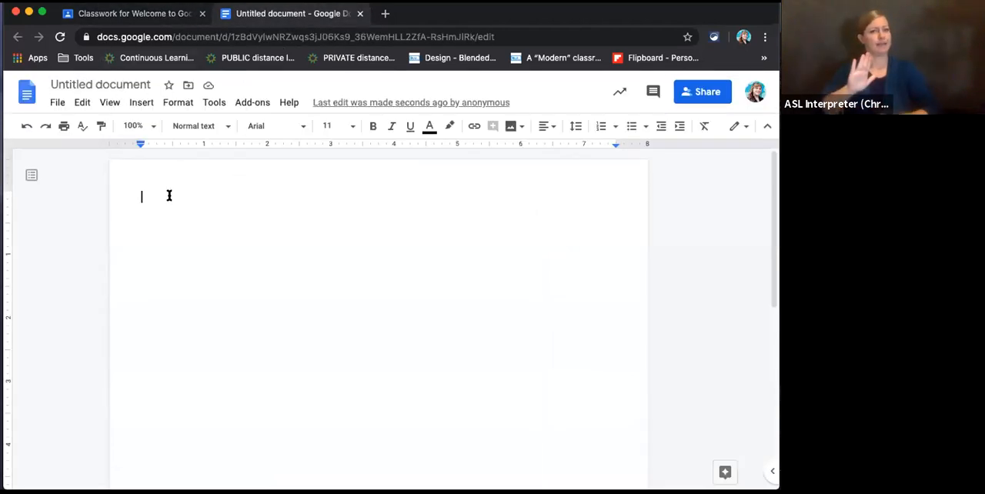
# - Write "Here is an assignment" in the blank document, title it with the same text, and close it
pyautogui.write('Here is an ')
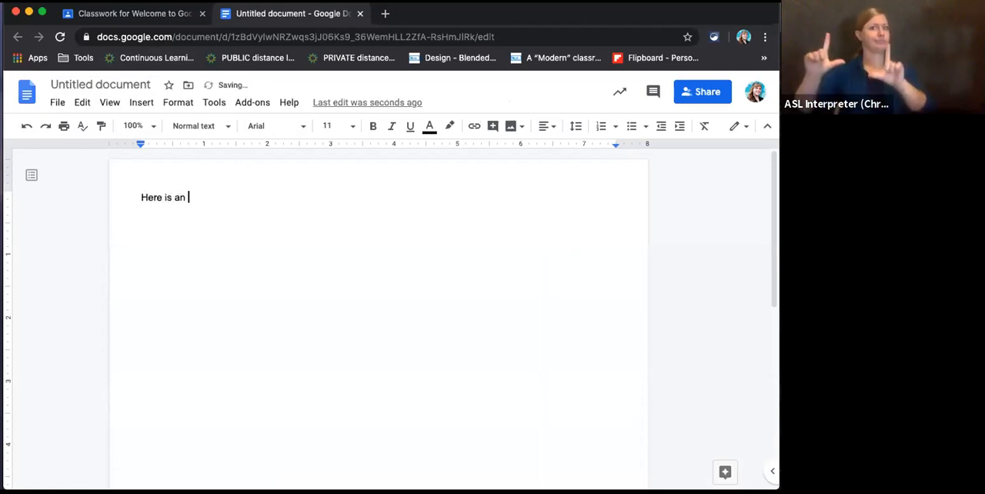
pyautogui.write('assignment')
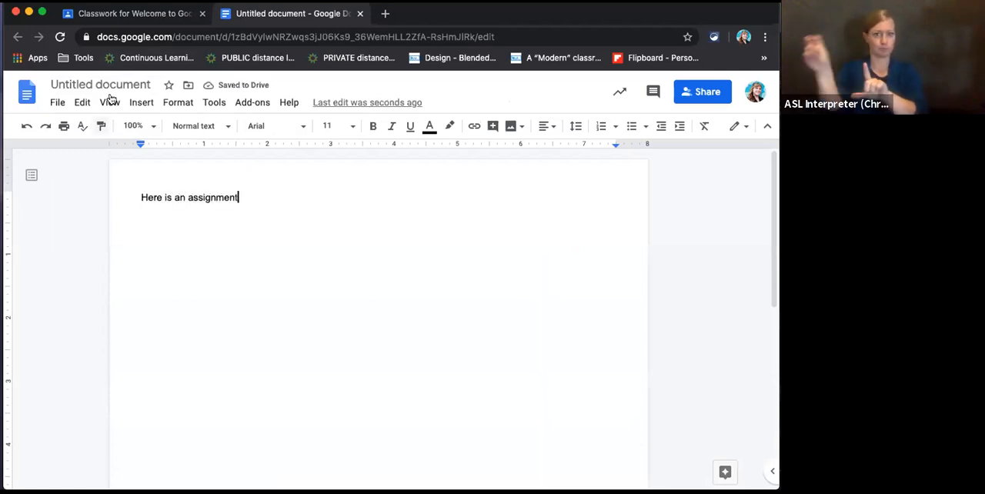
pyautogui.click(114, 84)
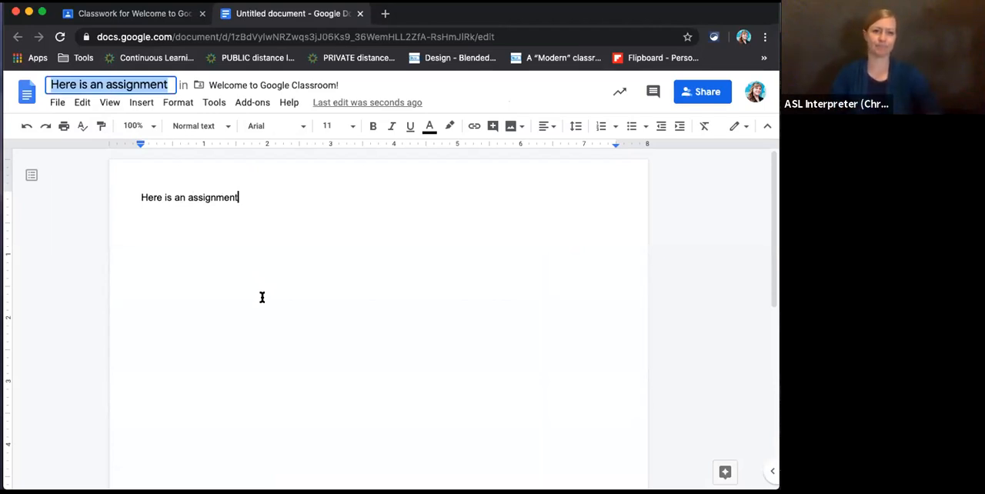
pyautogui.click(304, 231)
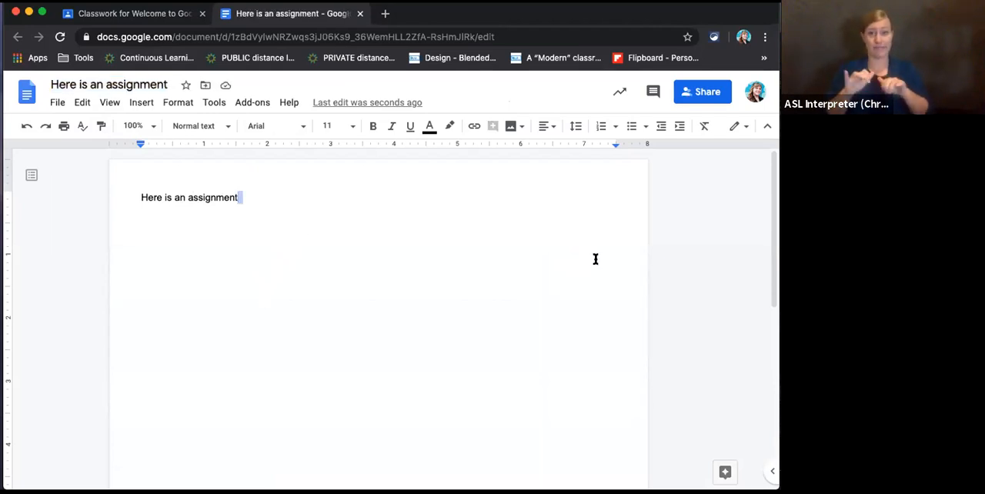
pyautogui.click(349, 230)
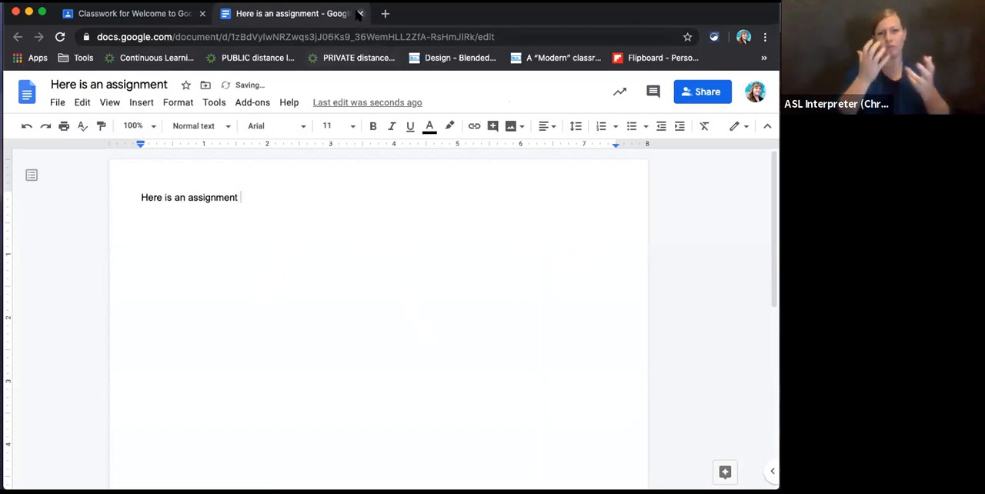
pyautogui.click(359, 14)
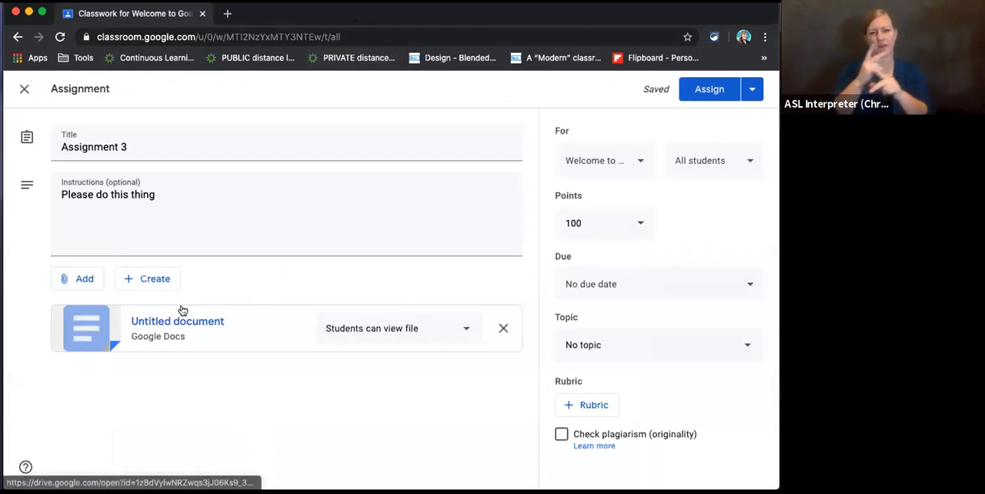
# - Set the attached document to make a copy for each student and the assignment's due date to Aug 28, 2020
pyautogui.click(387, 336)
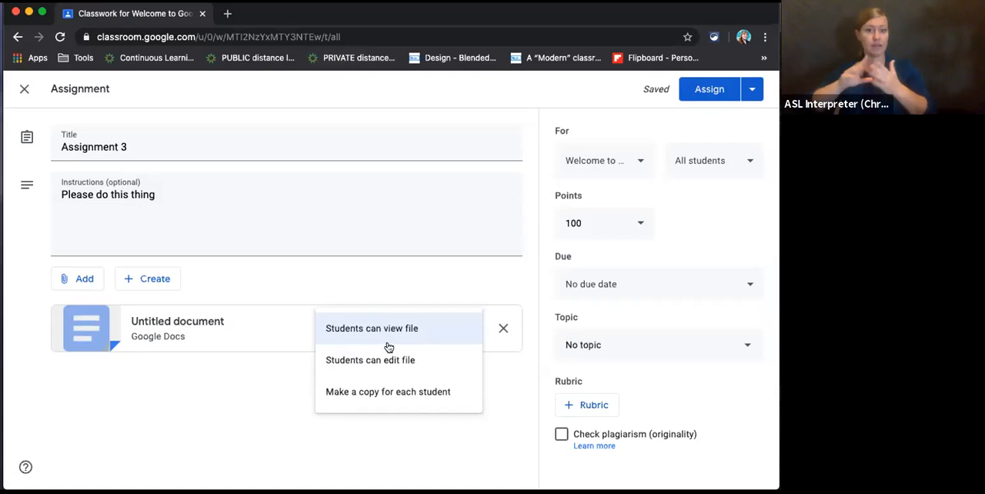
pyautogui.click(403, 396)
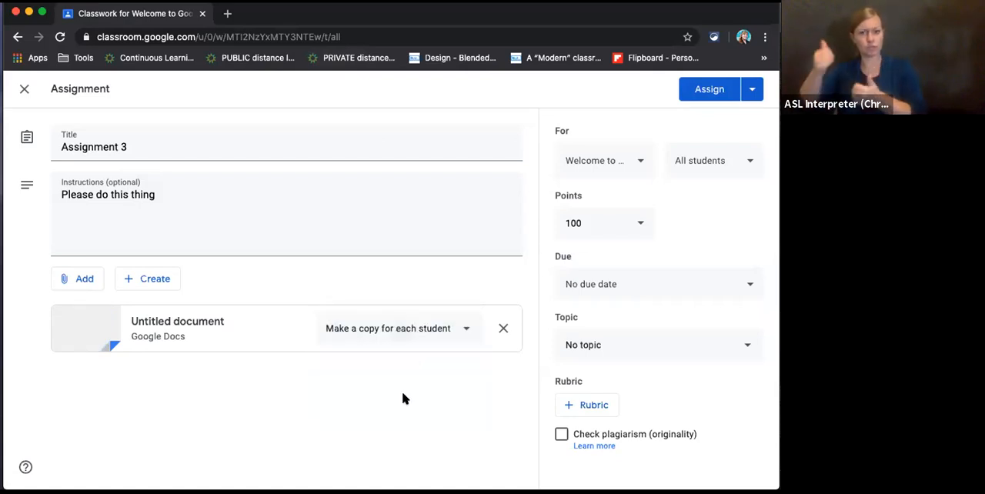
pyautogui.click(600, 221)
pyautogui.click(636, 288)
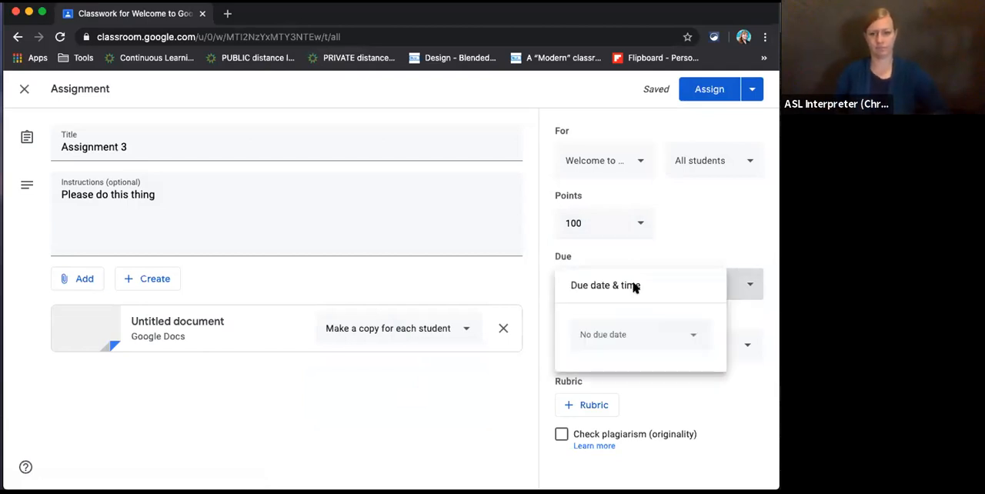
pyautogui.click(681, 338)
pyautogui.click(704, 283)
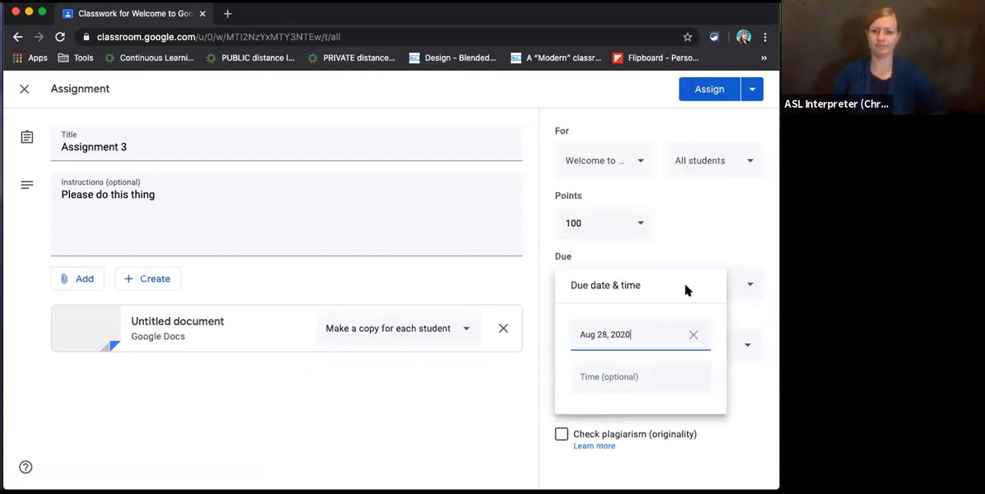
pyautogui.click(731, 253)
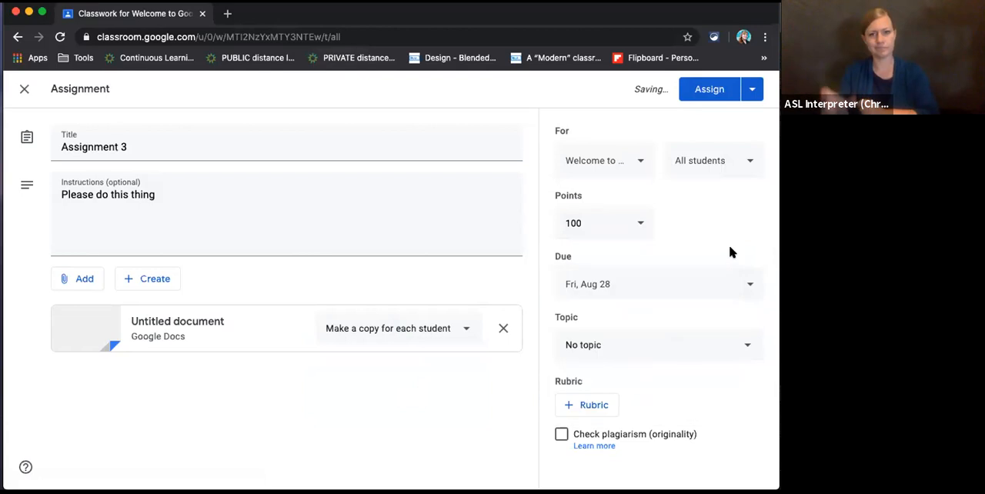
# - File the assignment under the Writing topic and assign it to all students
pyautogui.click(612, 338)
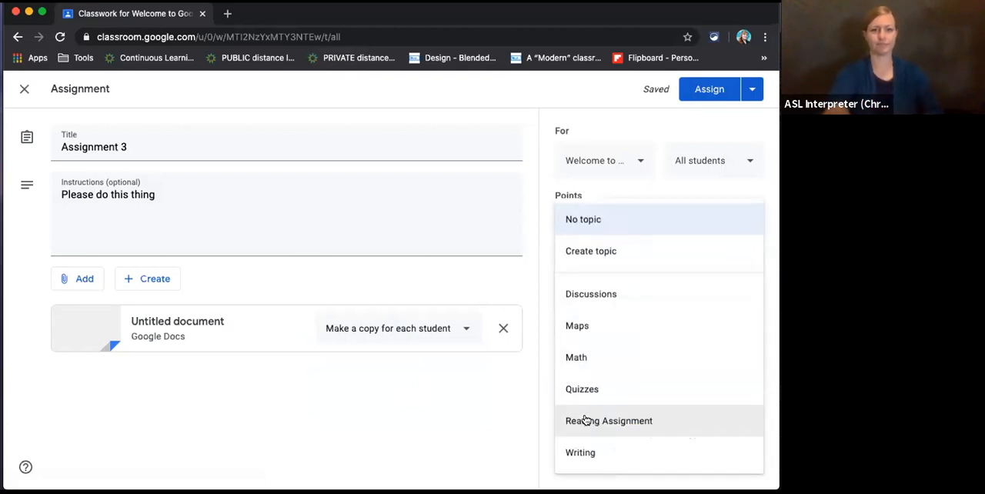
pyautogui.click(583, 452)
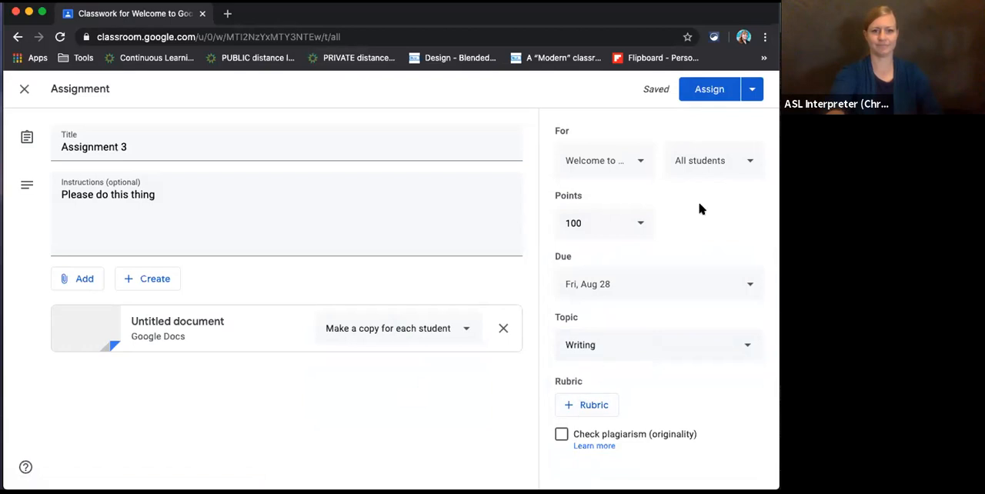
pyautogui.click(720, 91)
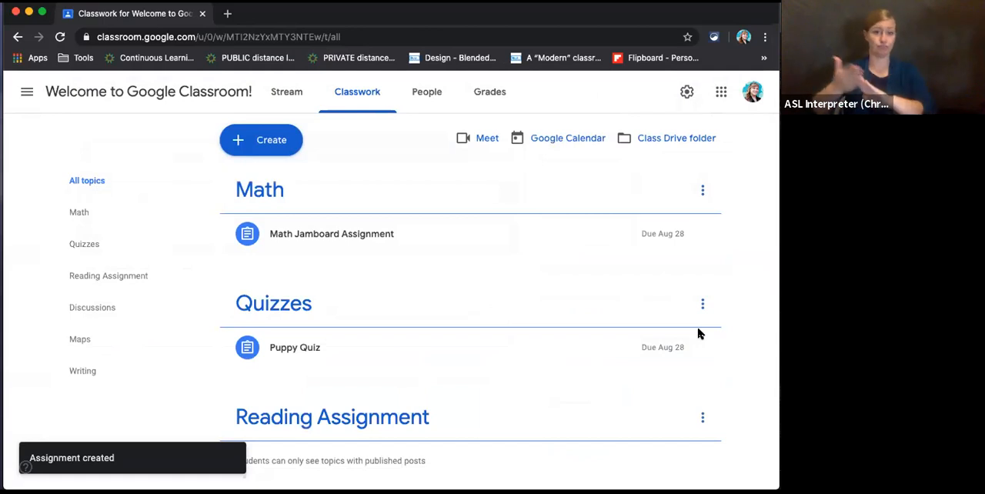
# - Switch to the student account's browser window and show the updated posts in the class stream
pyautogui.moveTo(781, 23); pyautogui.dragTo(433, 22)
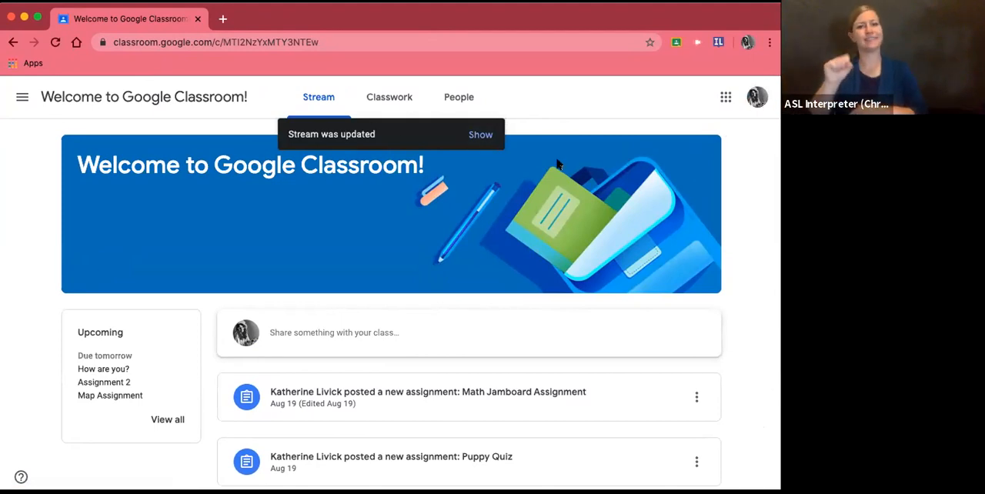
pyautogui.click(467, 141)
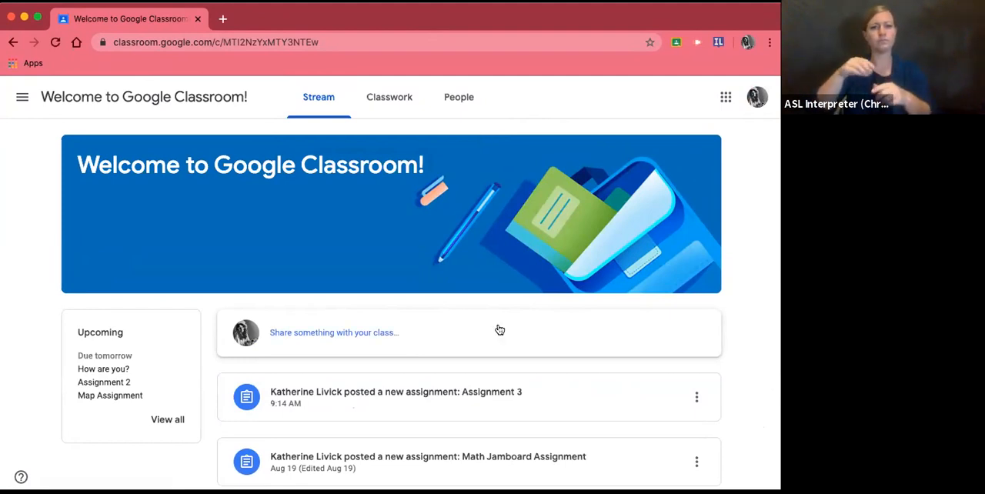
# - Look through the assignment posts in the class stream as the student sees them
pyautogui.scroll(-2, 497, 330)
pyautogui.scroll(1, 499, 330)
pyautogui.scroll(1, 500, 330)
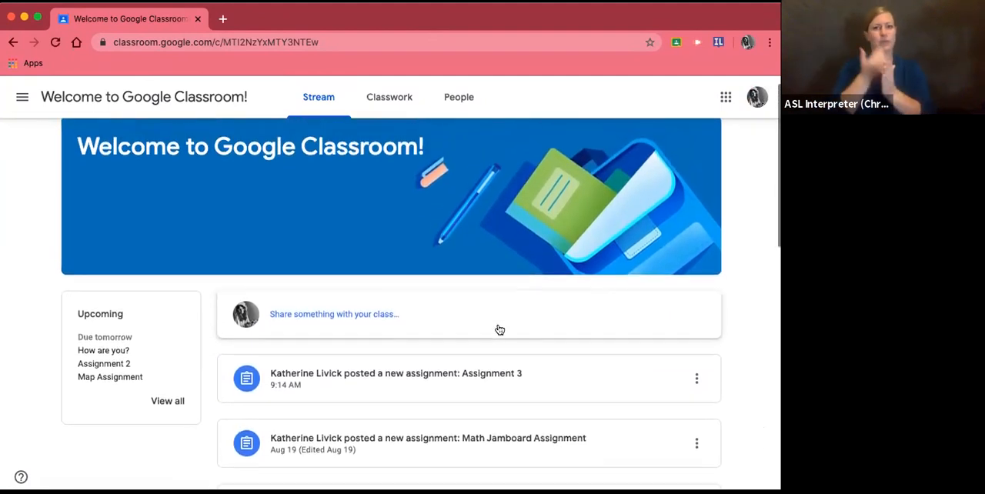
pyautogui.scroll(1, 499, 330)
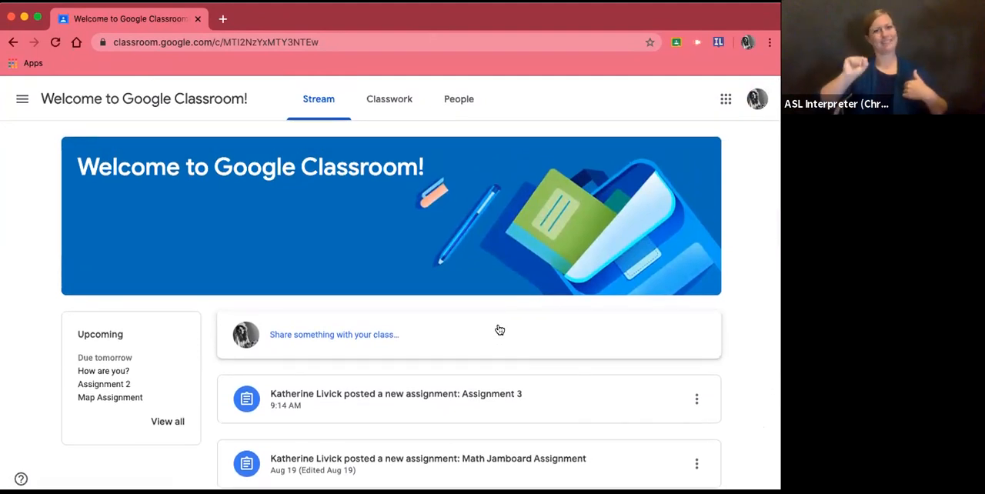
pyautogui.scroll(-2, 499, 329)
pyautogui.scroll(1, 388, 335)
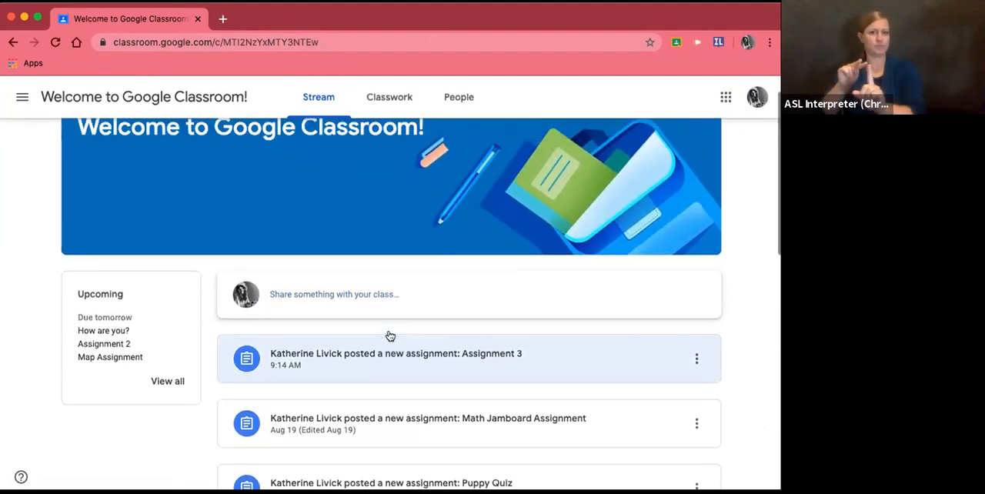
pyautogui.scroll(-2, 388, 335)
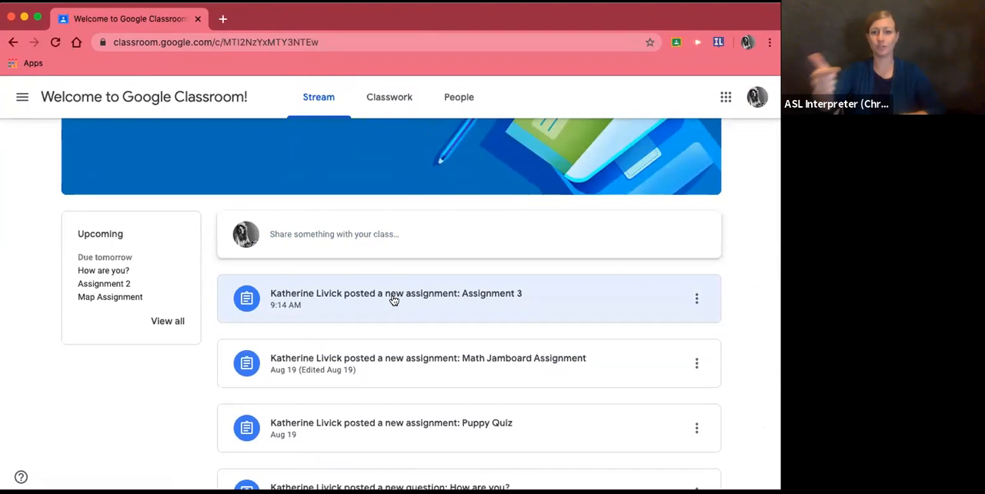
pyautogui.scroll(-7, 393, 300)
pyautogui.scroll(7, 389, 357)
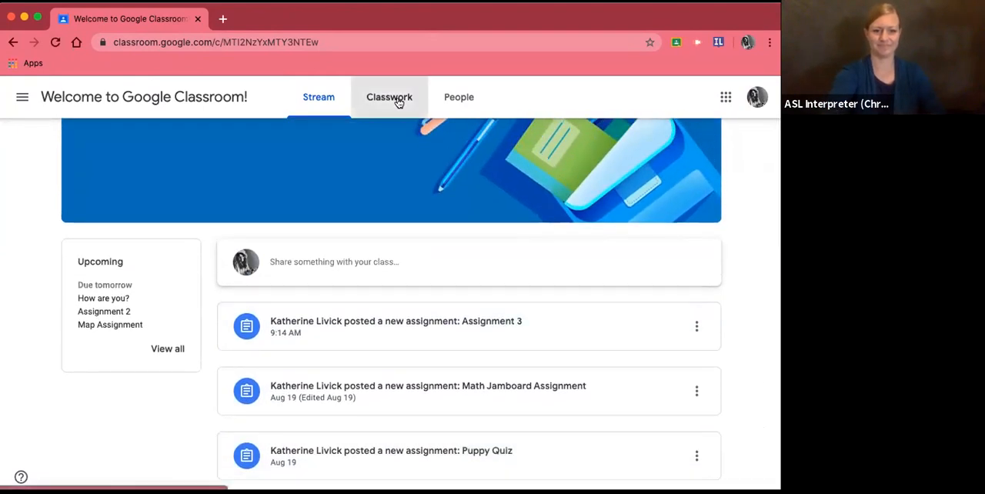
# - Find Map Assignment under the Maps topic in the classwork and open its full details page
pyautogui.click(399, 102)
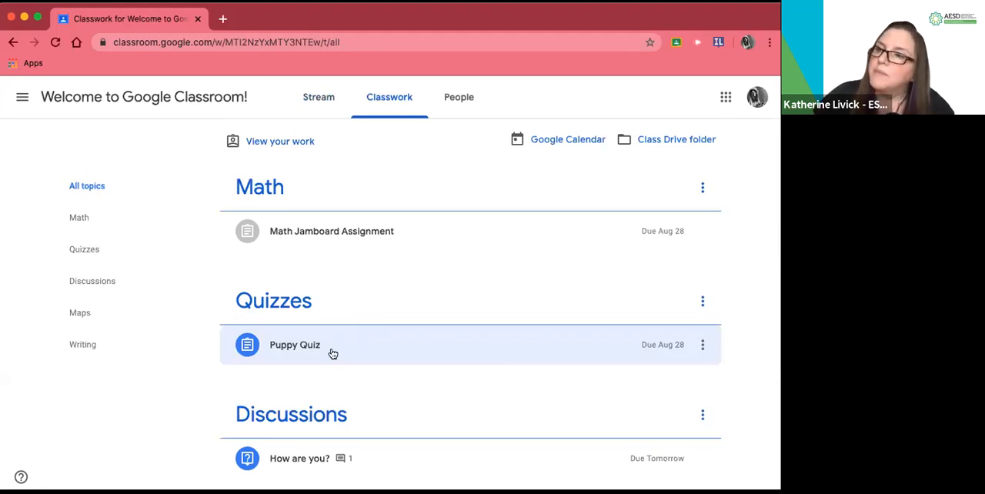
pyautogui.scroll(-3, 333, 352)
pyautogui.scroll(-4, 332, 352)
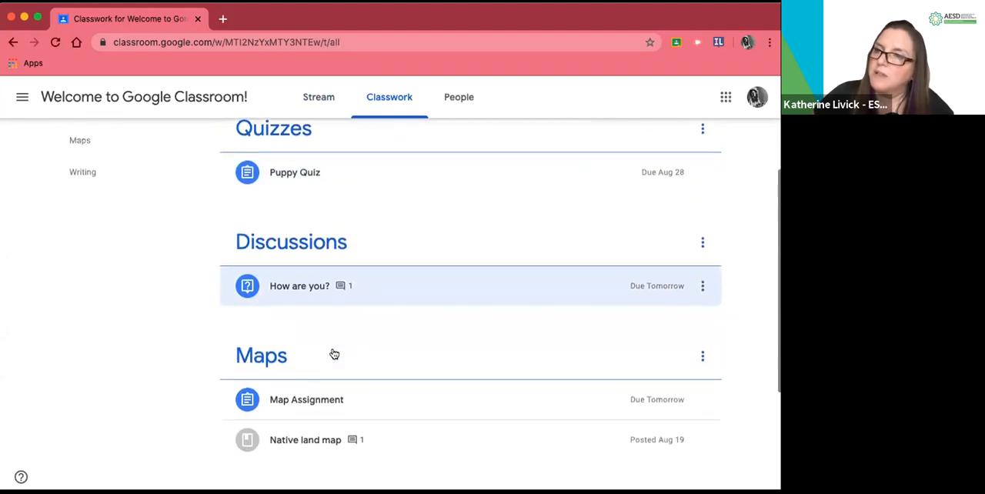
pyautogui.scroll(-1, 333, 353)
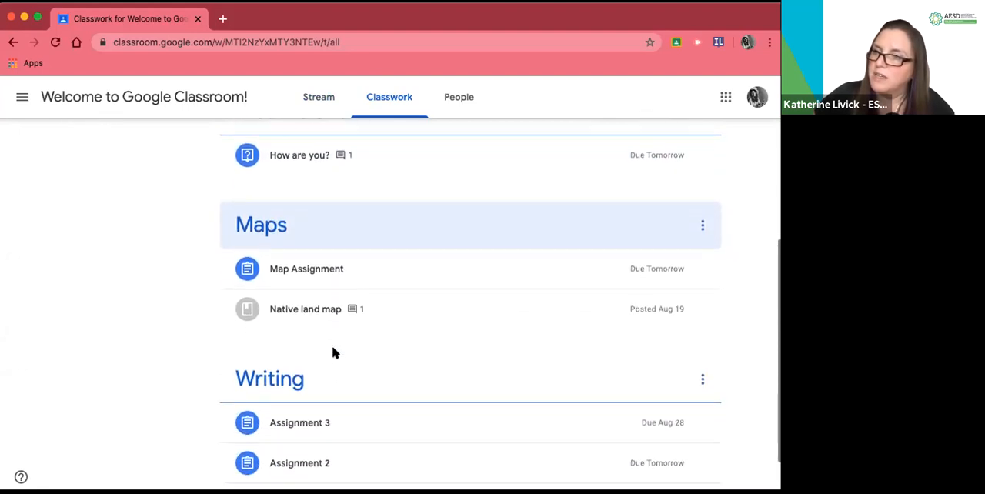
pyautogui.click(283, 271)
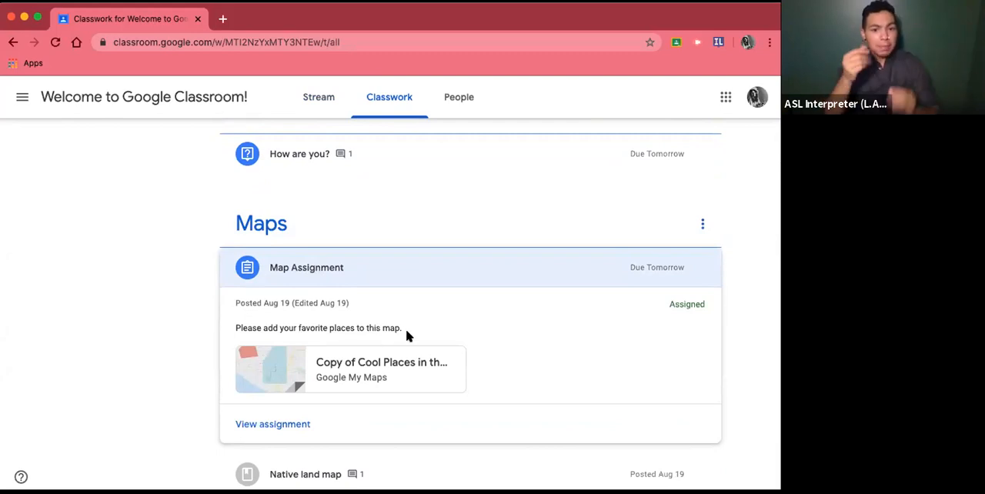
pyautogui.click(297, 424)
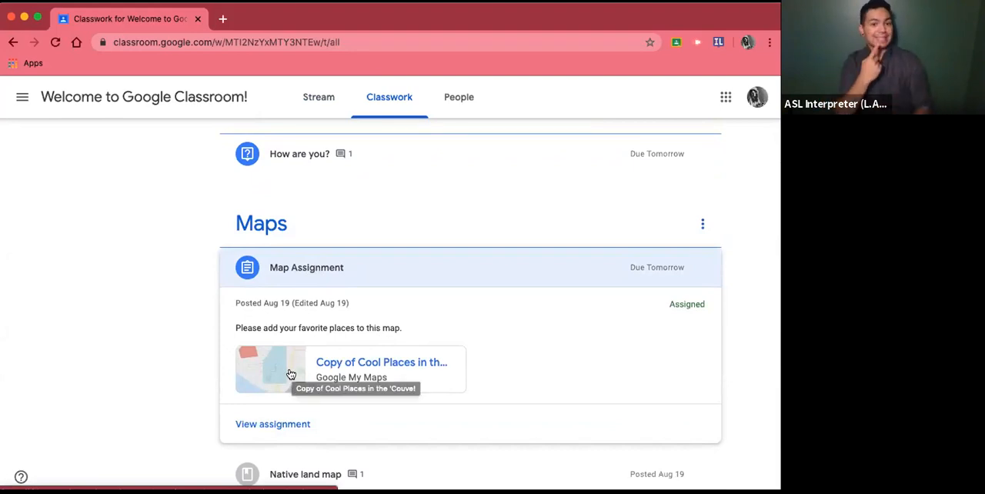
pyautogui.scroll(-1, 291, 375)
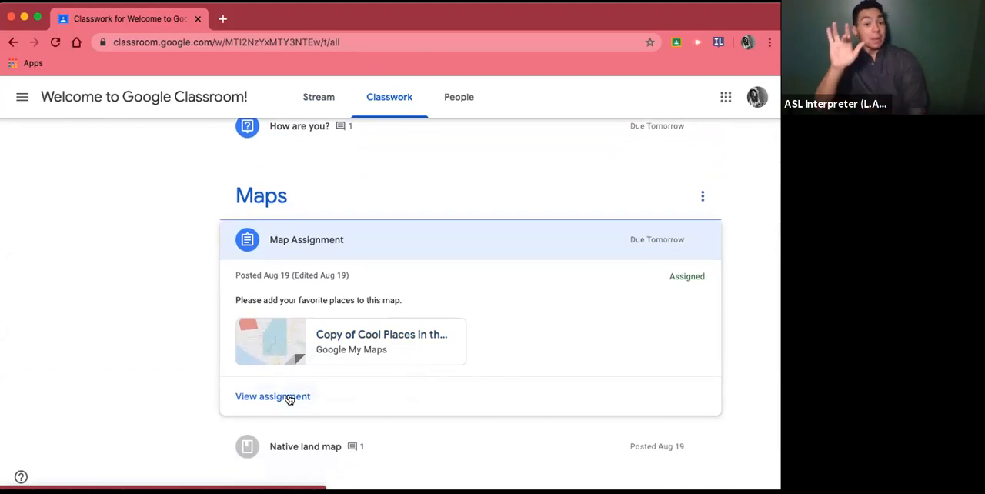
pyautogui.click(288, 398)
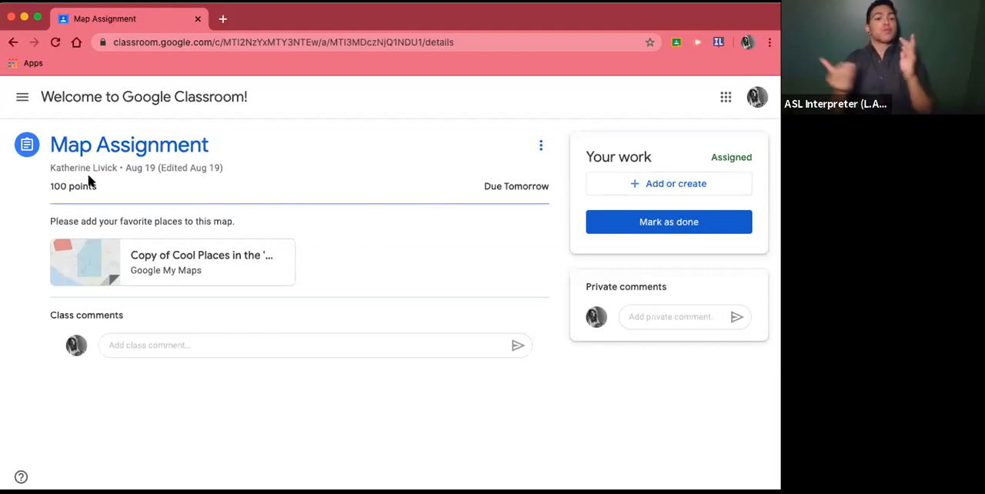
# - Show the options for adding or creating student work on Map Assignment and close them without choosing one
pyautogui.click(179, 261)
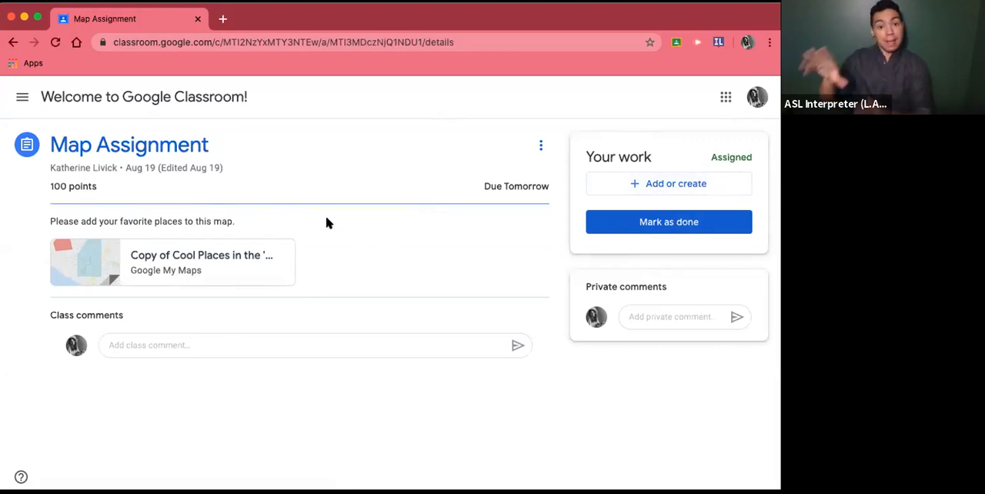
pyautogui.click(231, 268)
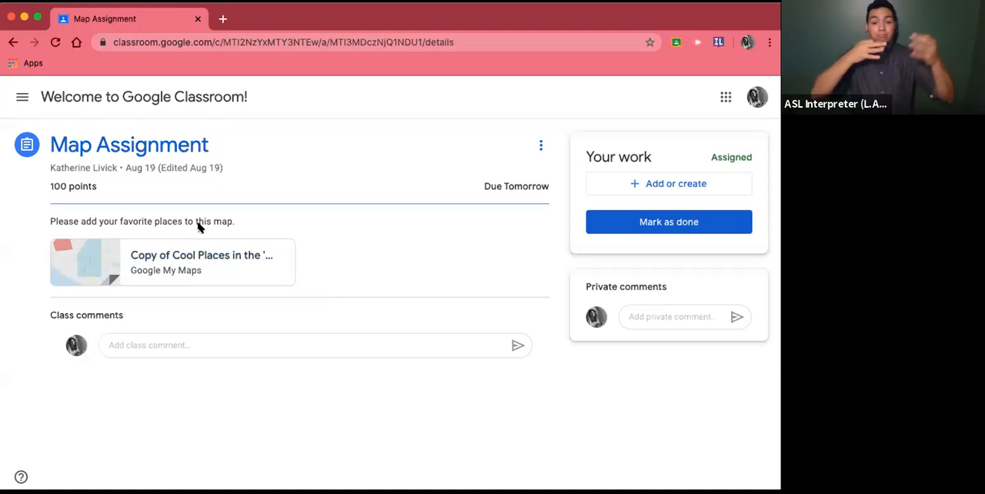
pyautogui.click(637, 186)
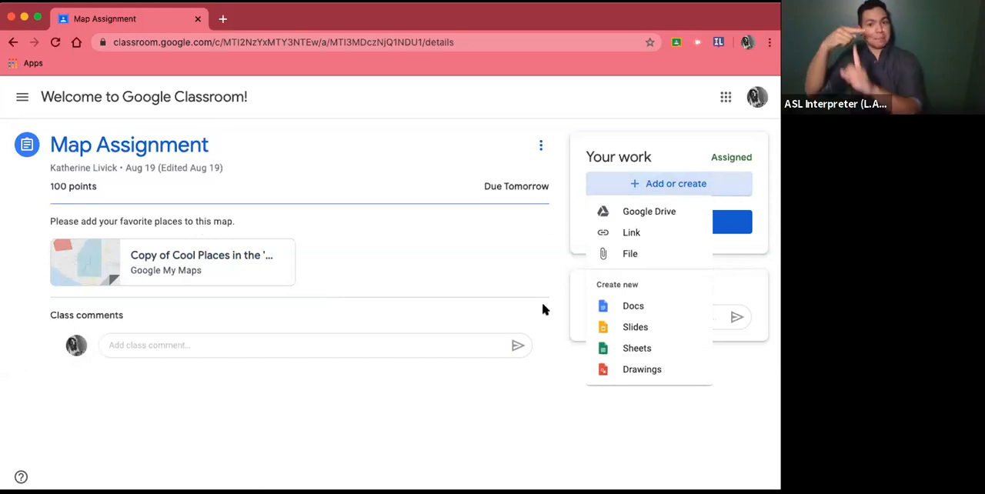
pyautogui.click(558, 285)
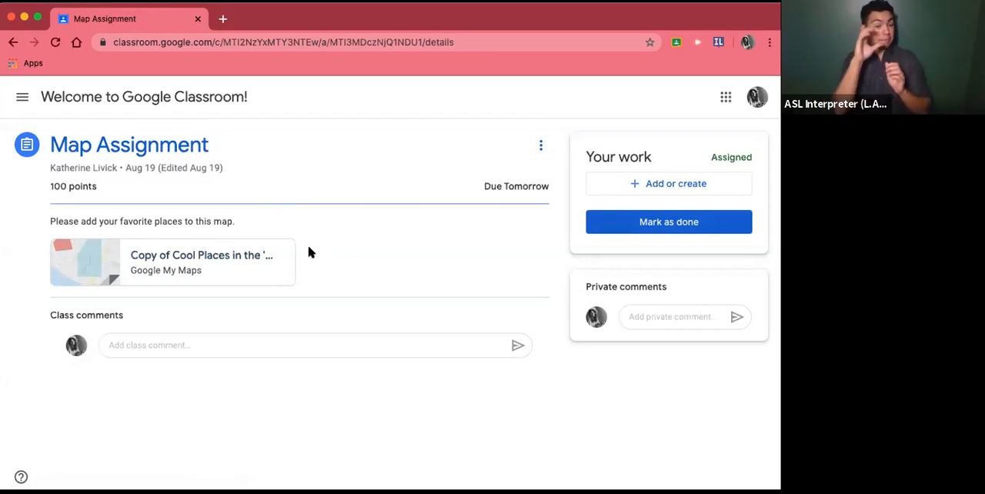
# - Open the attached Cool Places map, view the Grant House marker's details, and return to the assignment
pyautogui.click(212, 259)
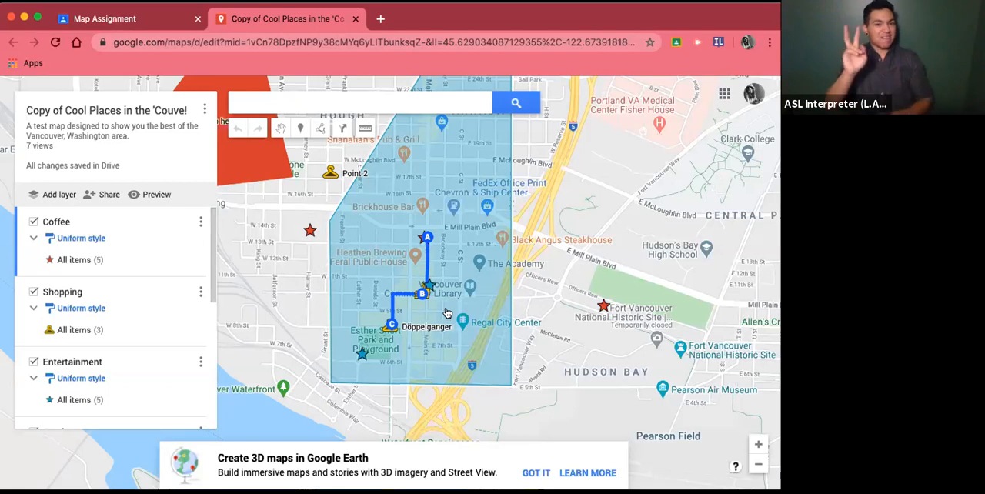
pyautogui.click(604, 308)
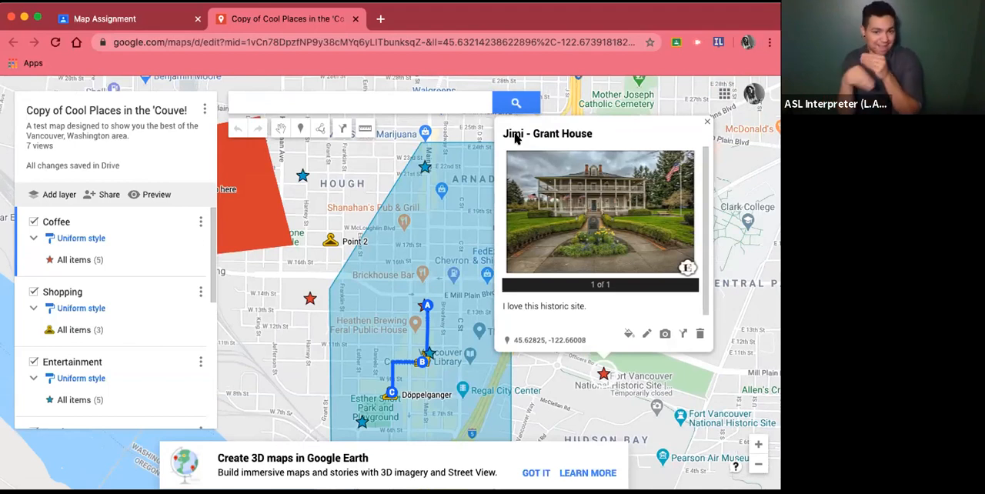
pyautogui.click(131, 17)
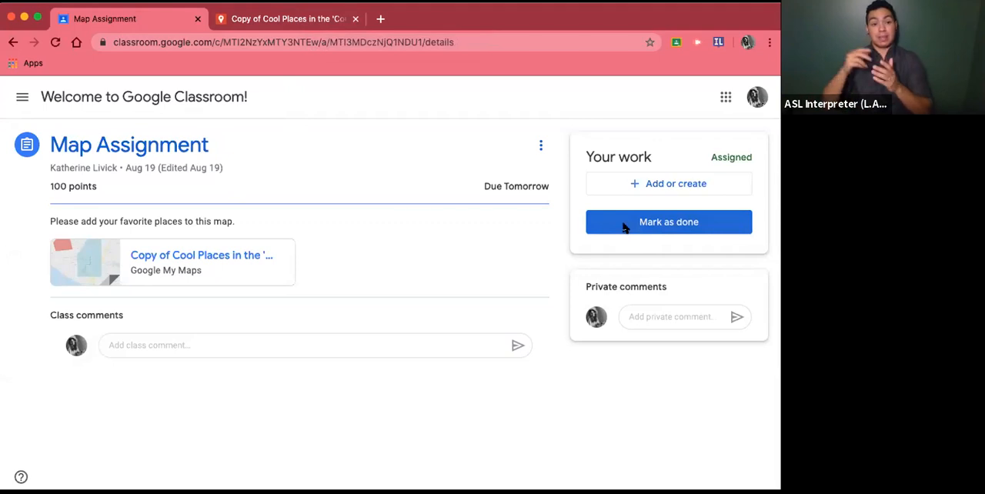
# - Check back between the map and the assignment, and mark Map Assignment as done without attaching any work
pyautogui.click(302, 21)
pyautogui.click(108, 18)
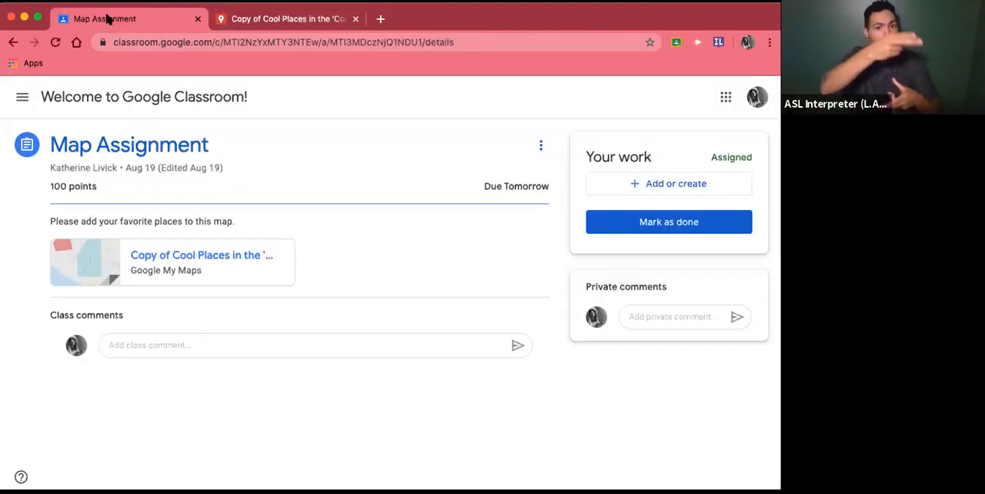
pyautogui.click(651, 224)
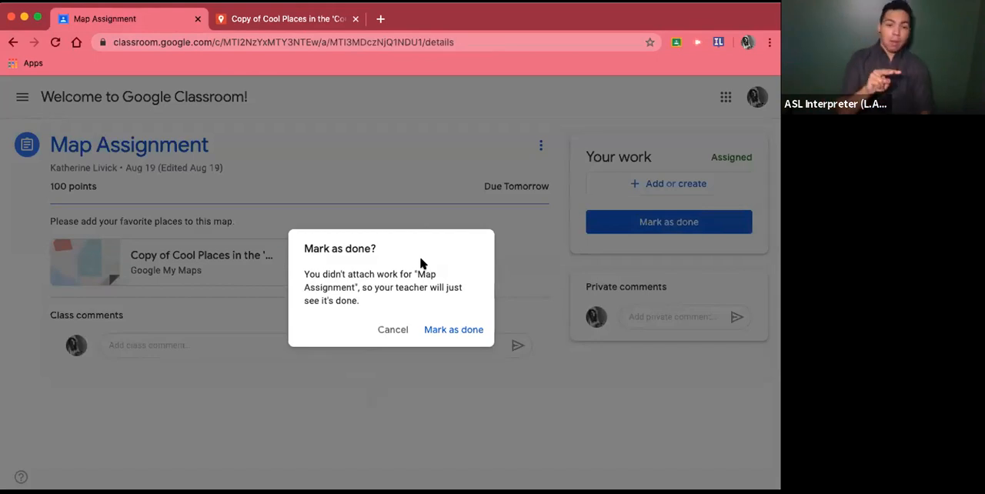
pyautogui.click(443, 331)
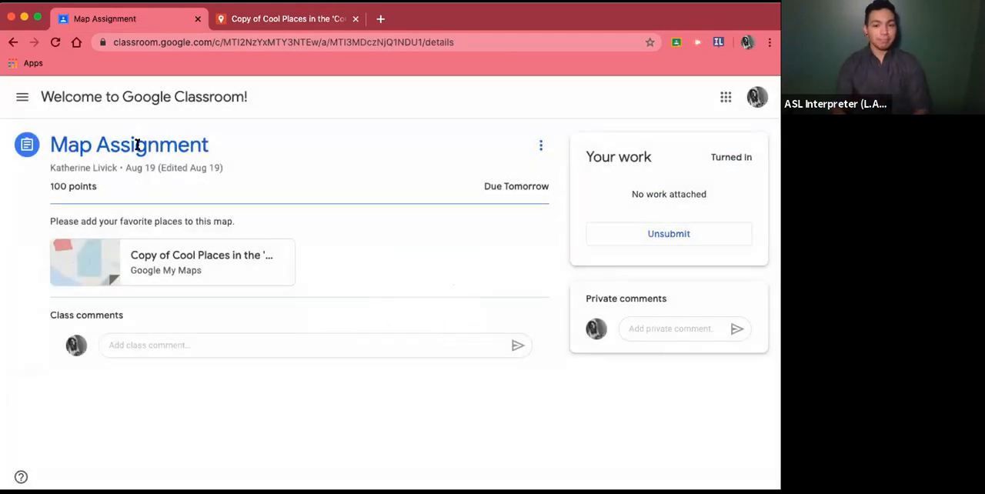
# - Return to the class page and expand Assignment 3 under the Writing topic in the classwork
pyautogui.click(67, 103)
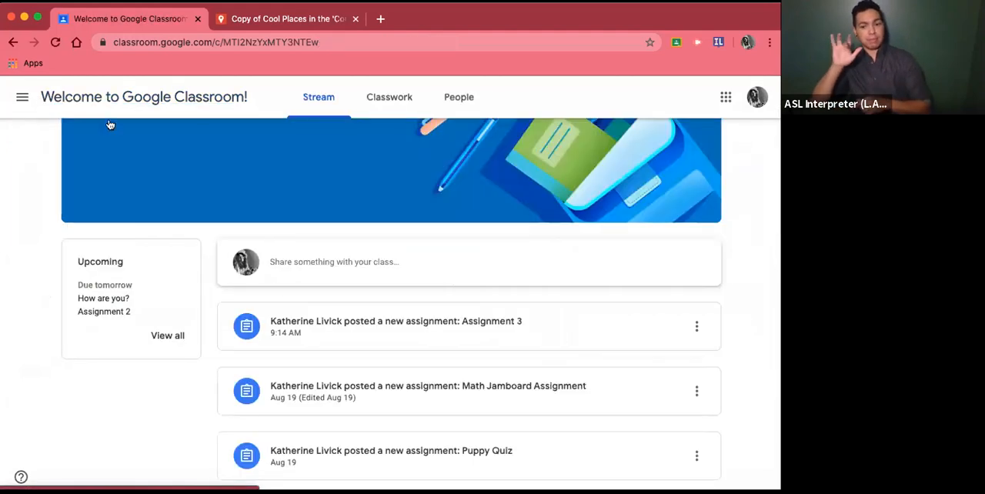
pyautogui.scroll(1, 364, 409)
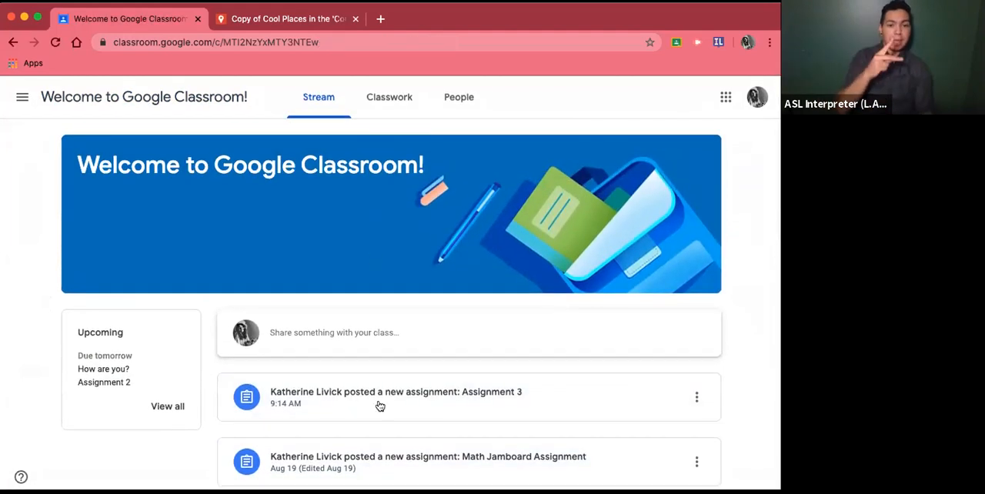
pyautogui.scroll(-1, 385, 462)
pyautogui.scroll(-2, 385, 462)
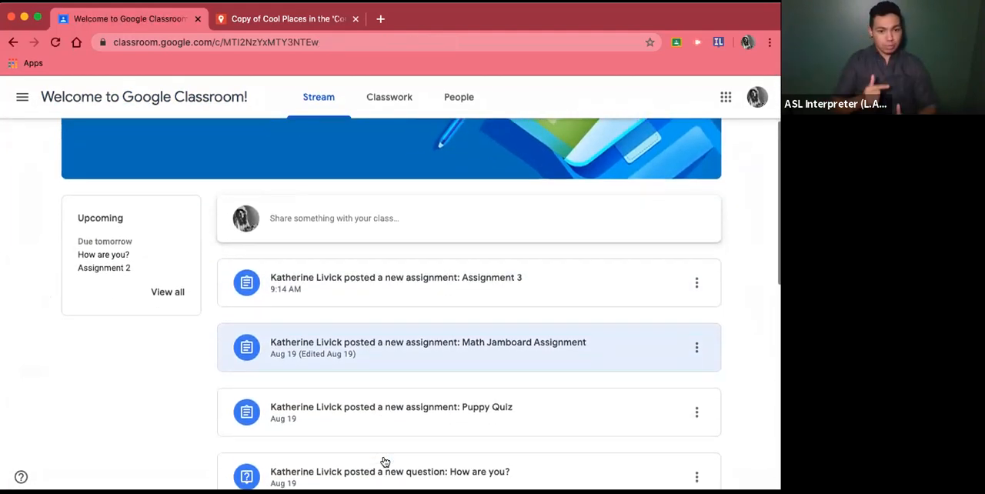
pyautogui.click(378, 98)
pyautogui.scroll(-4, 383, 378)
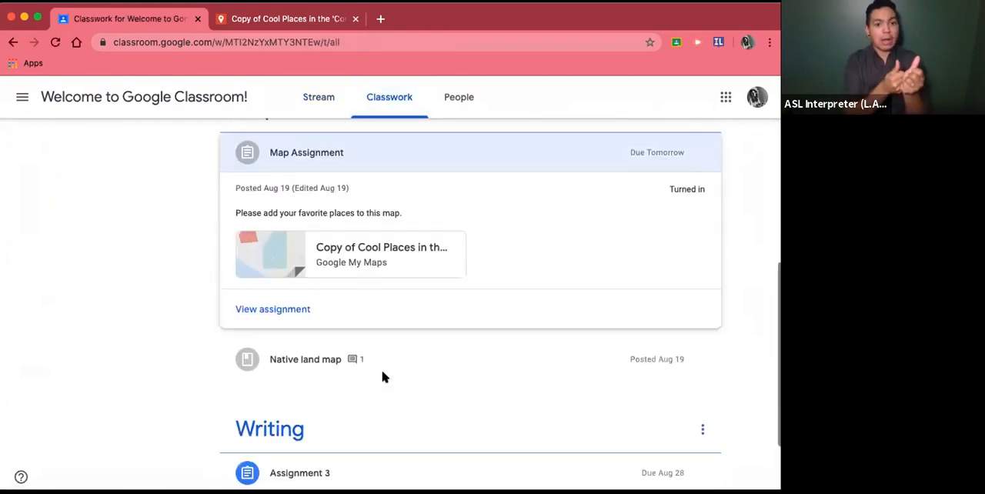
pyautogui.scroll(-1, 383, 378)
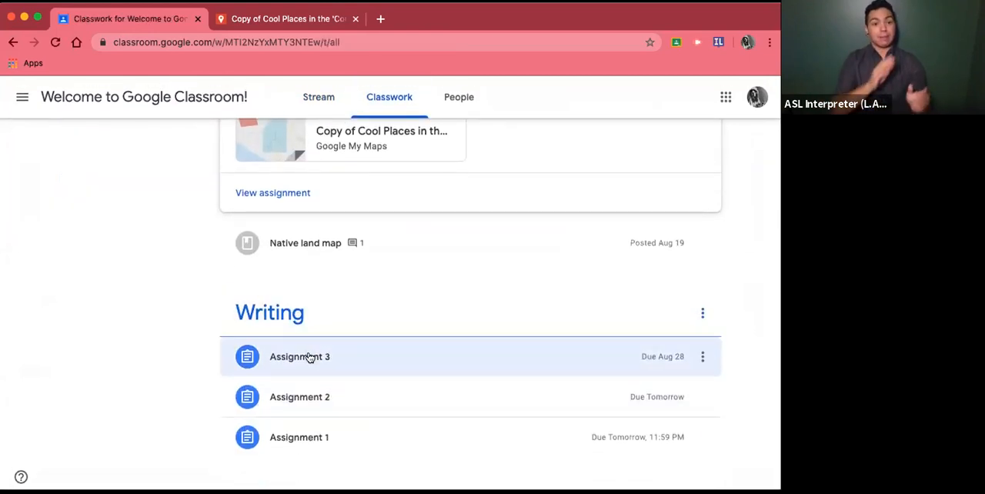
pyautogui.click(309, 357)
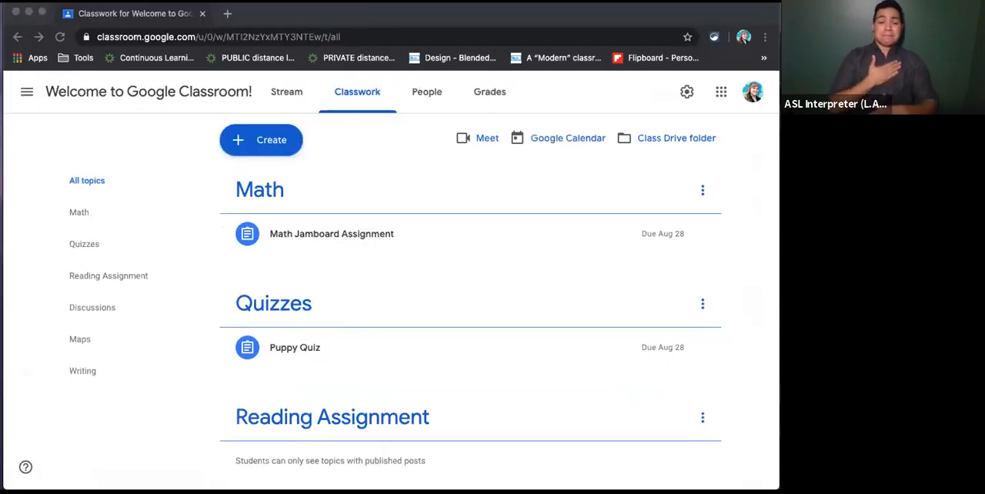
# - Switch to the other student account's browser window and open Assignment 2 from the stream to view its details
pyautogui.moveTo(779, 202); pyautogui.dragTo(535, 19)
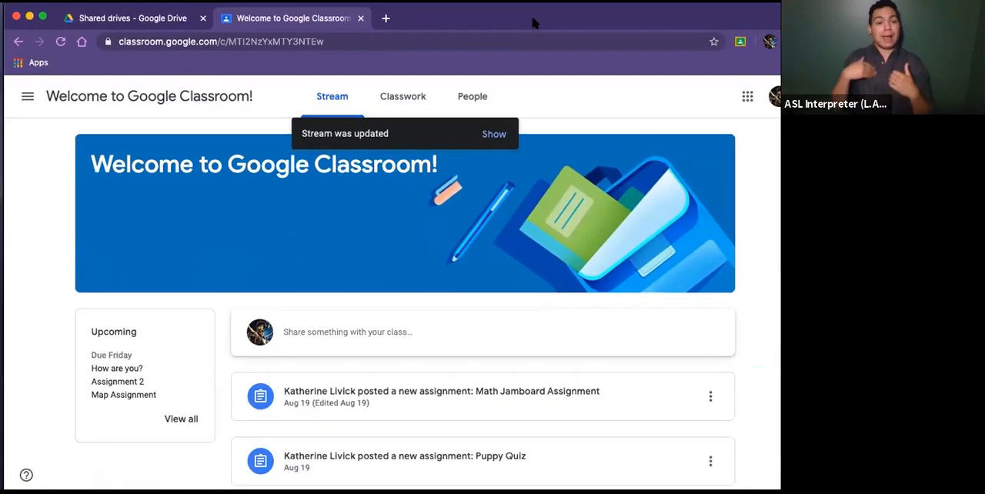
pyautogui.scroll(-3, 477, 253)
pyautogui.scroll(-5, 479, 254)
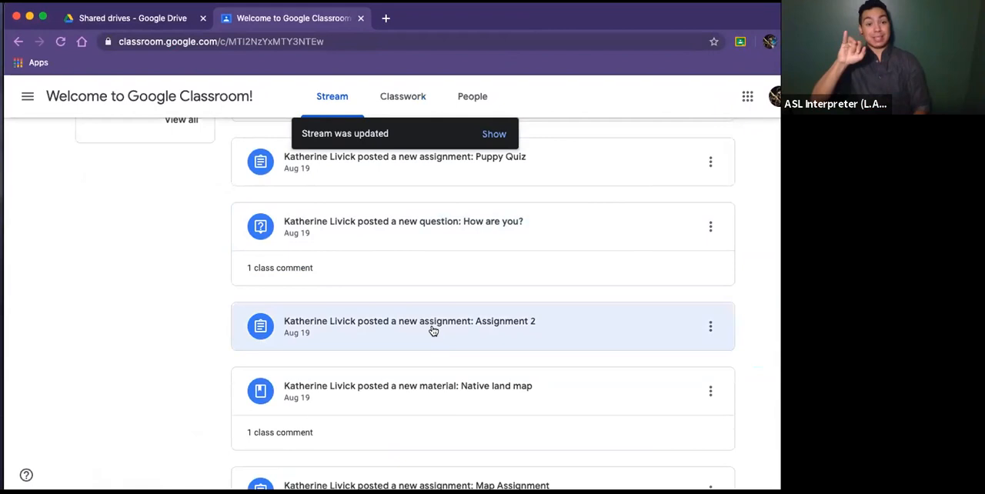
pyautogui.click(433, 331)
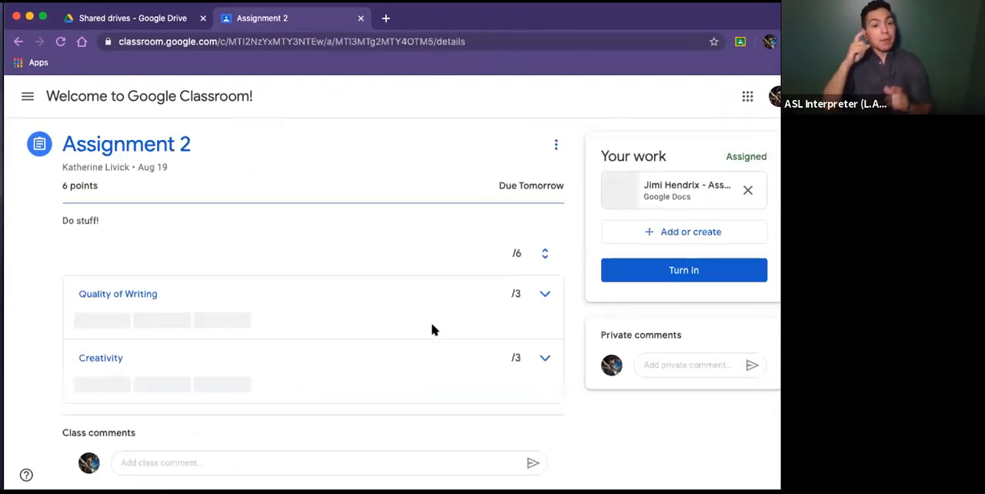
pyautogui.scroll(-1, 260, 393)
pyautogui.scroll(1, 254, 381)
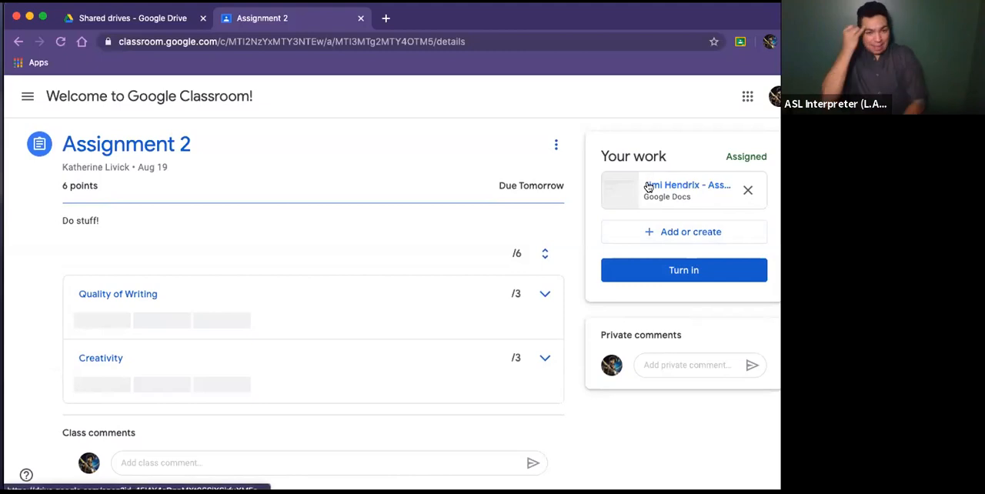
# - Open the student's document copy for Assignment 2 and write the filler text "amo,a;;saldk" after "My favorite animal is:"
pyautogui.click(650, 186)
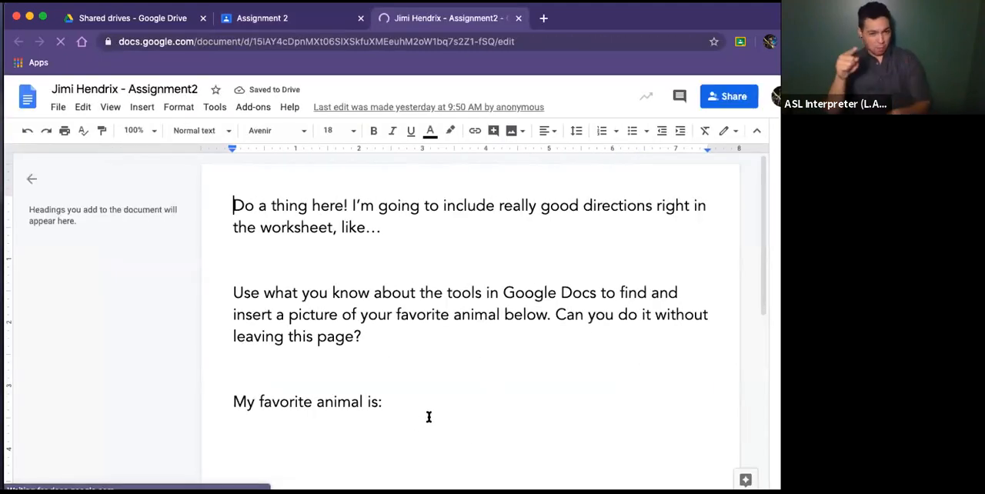
pyautogui.click(395, 400)
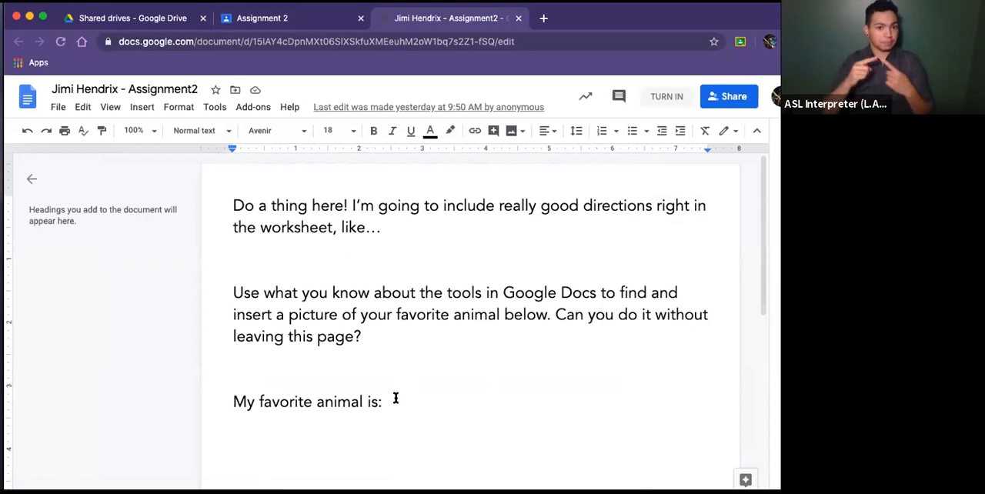
pyautogui.write('amo,')
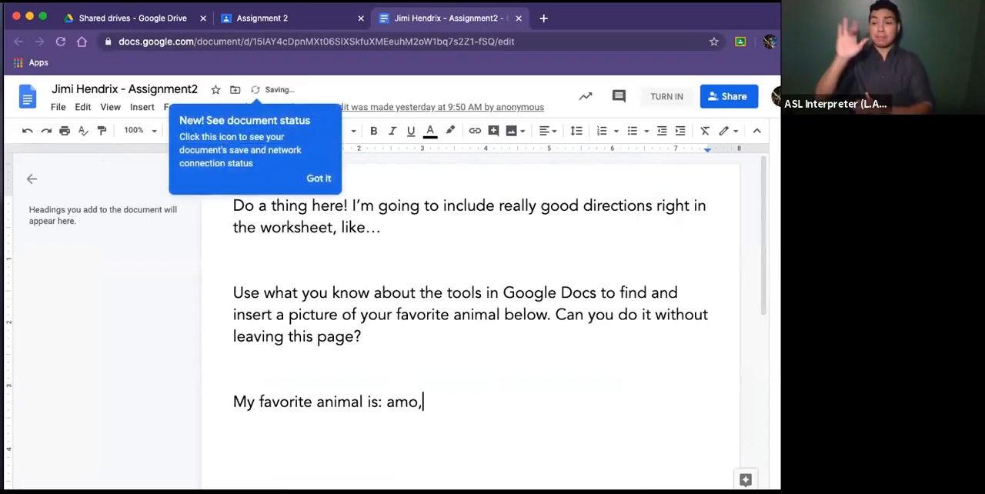
pyautogui.write('a;;saldkjfalks')
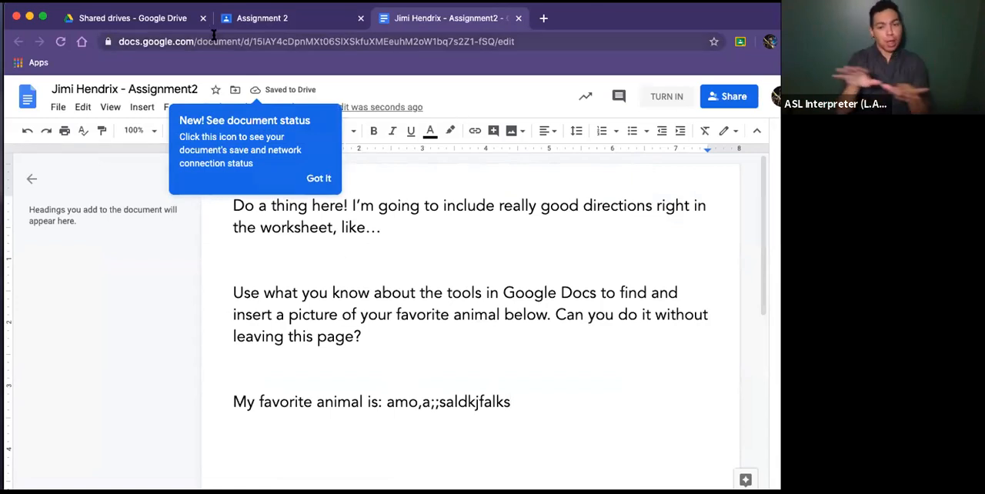
# - Add "jfalks" to the filler text after "My favorite animal is:" and turn in the document for Assignment 2
pyautogui.click(659, 101)
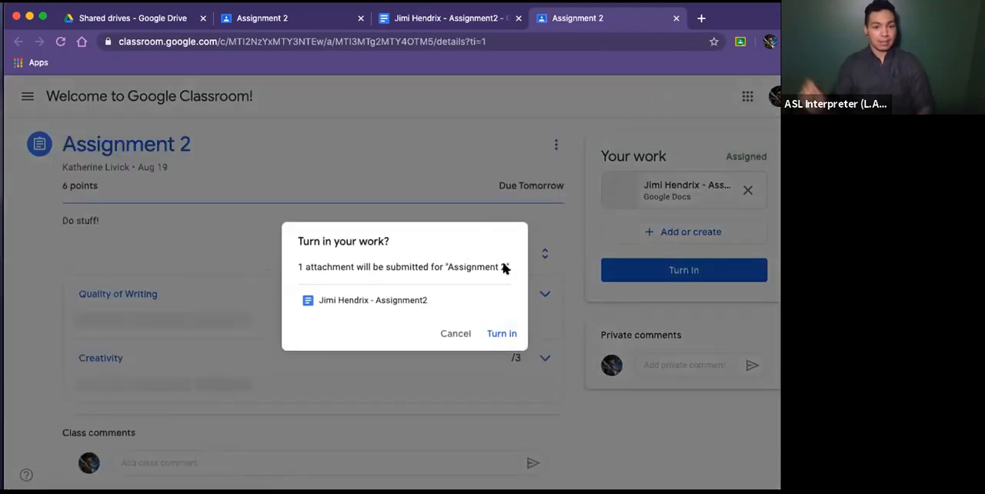
pyautogui.click(498, 334)
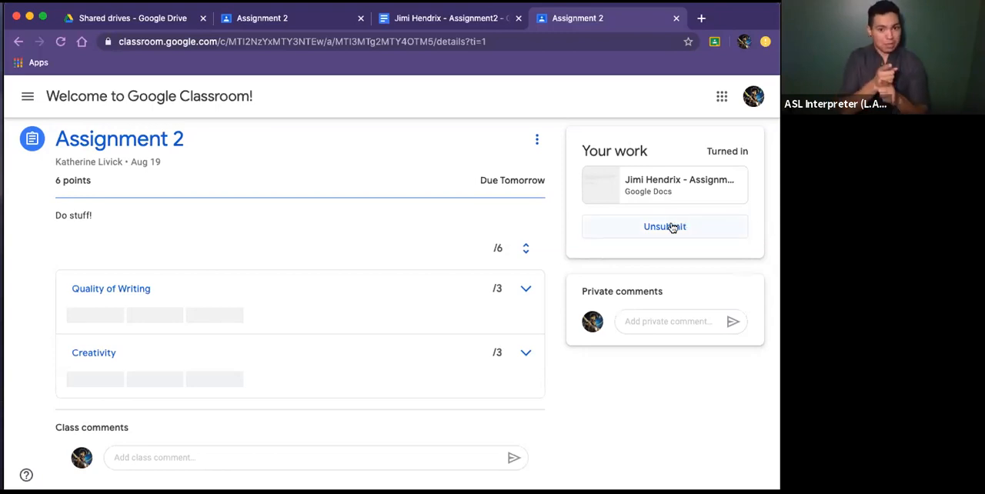
# - Unsubmit Assignment 2 and reopen its attached student document from the assignment page
pyautogui.click(636, 223)
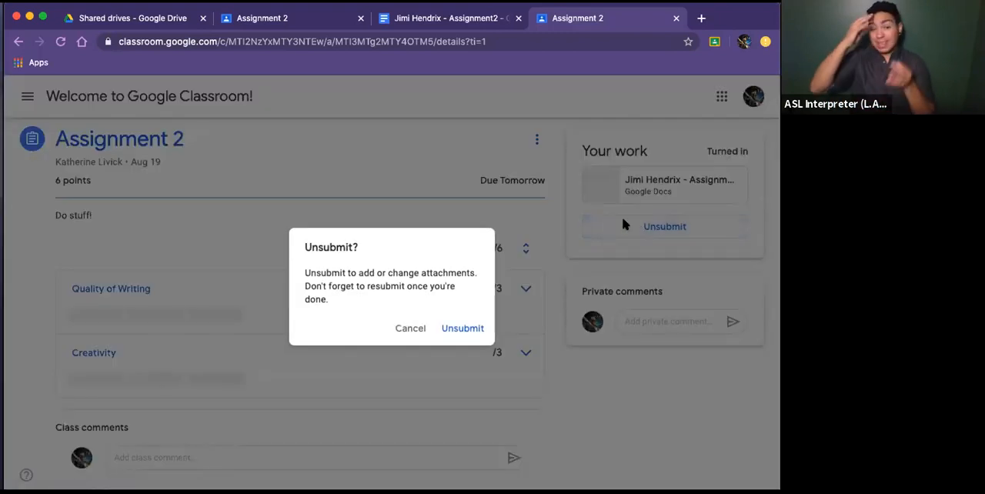
pyautogui.click(461, 330)
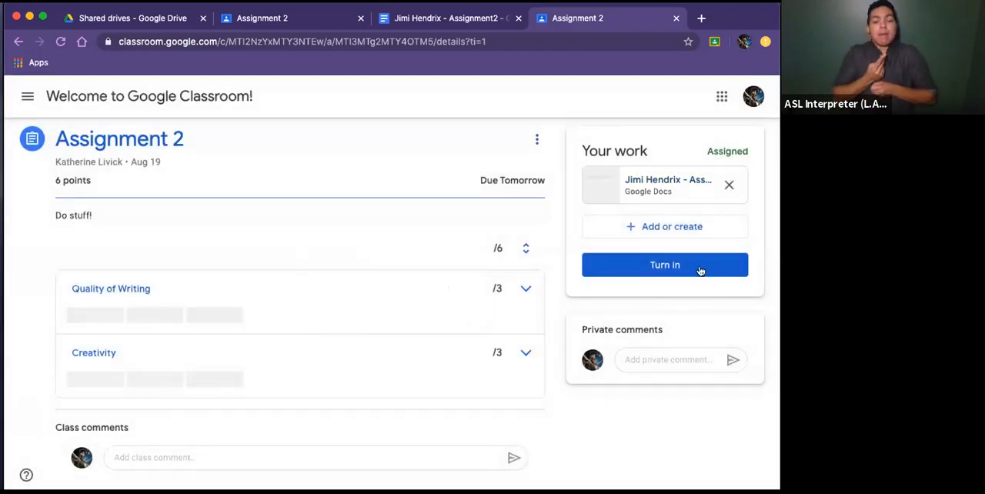
pyautogui.click(662, 182)
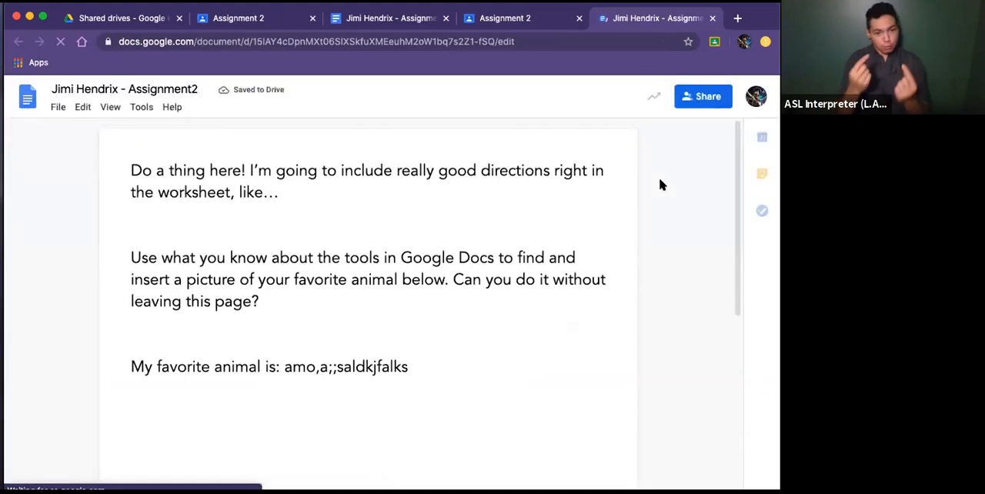
# - Check whether the answer after "My favorite animal is:" can be edited, reload the document and close it
pyautogui.moveTo(386, 366); pyautogui.dragTo(431, 368)
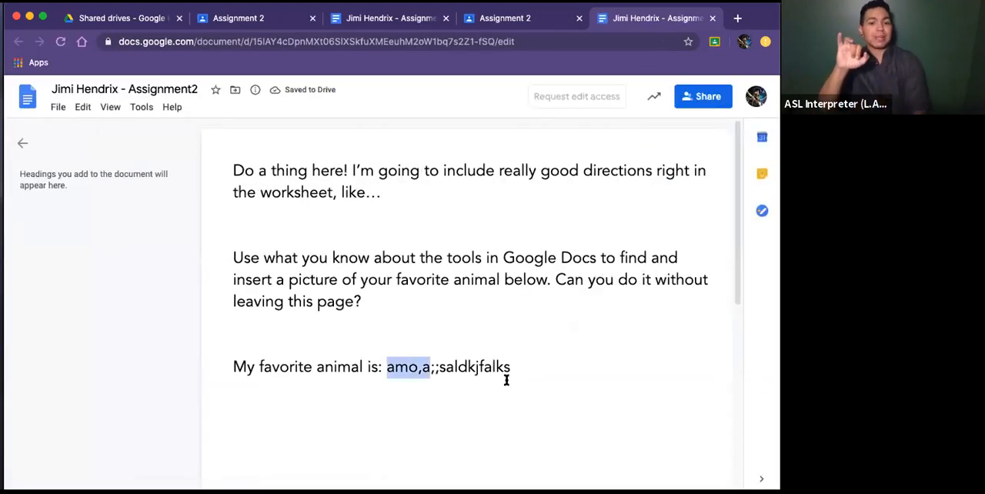
pyautogui.moveTo(506, 380); pyautogui.dragTo(547, 382)
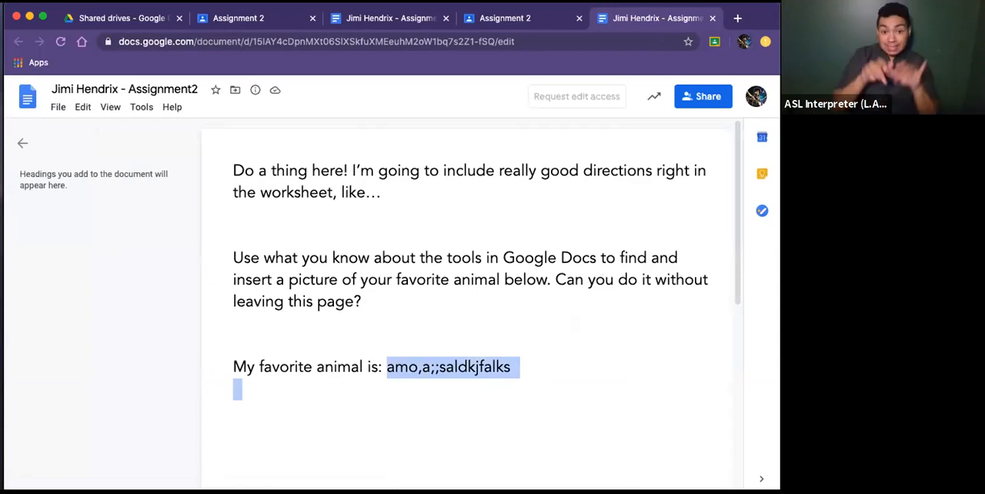
pyautogui.click(465, 378)
pyautogui.moveTo(385, 367); pyautogui.dragTo(510, 374)
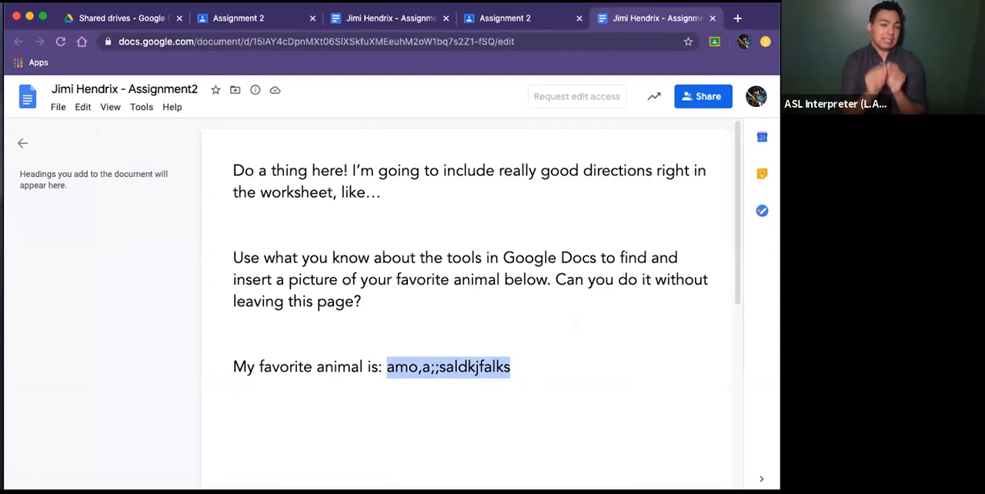
pyautogui.click(510, 373)
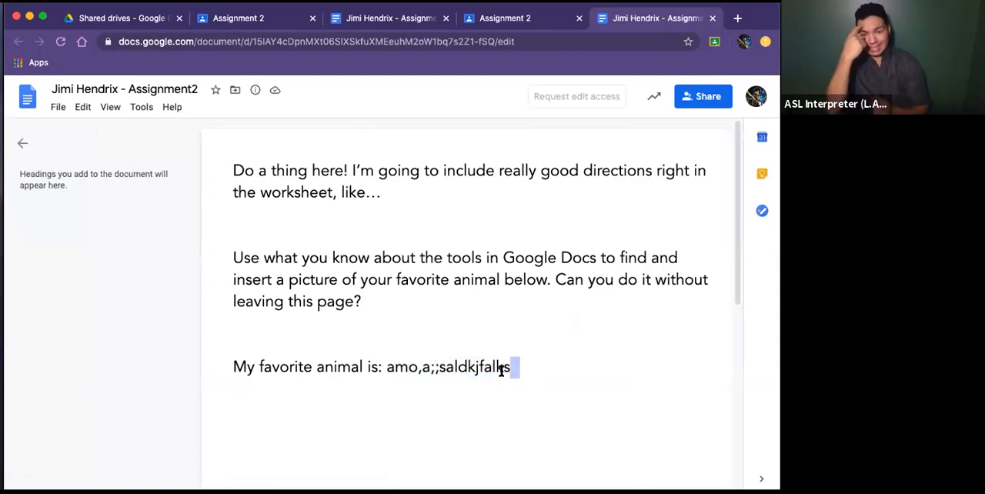
pyautogui.doubleClick(490, 373)
pyautogui.click(506, 370)
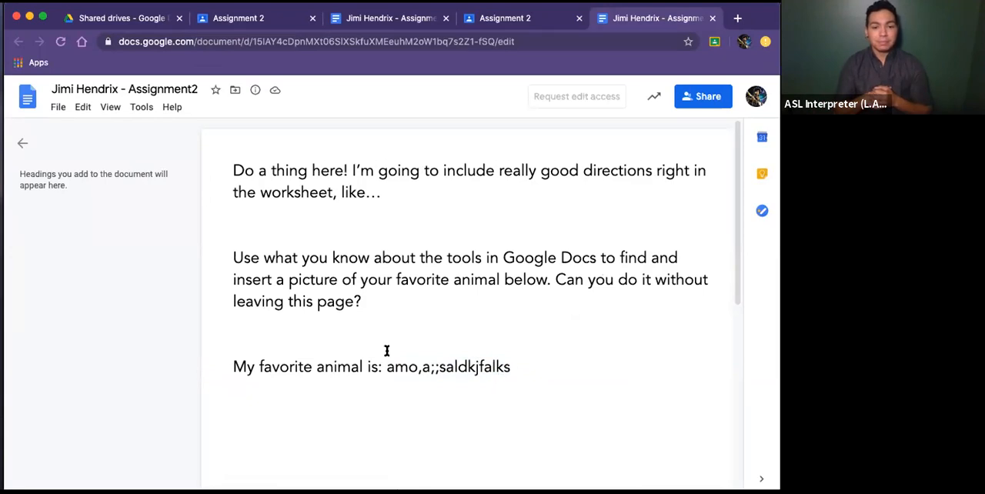
pyautogui.moveTo(387, 367); pyautogui.dragTo(597, 403)
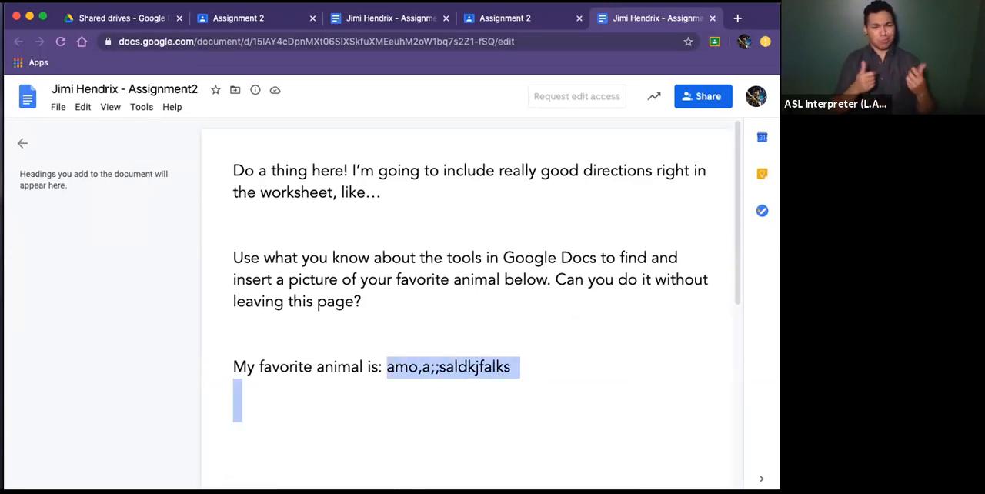
pyautogui.click(444, 332)
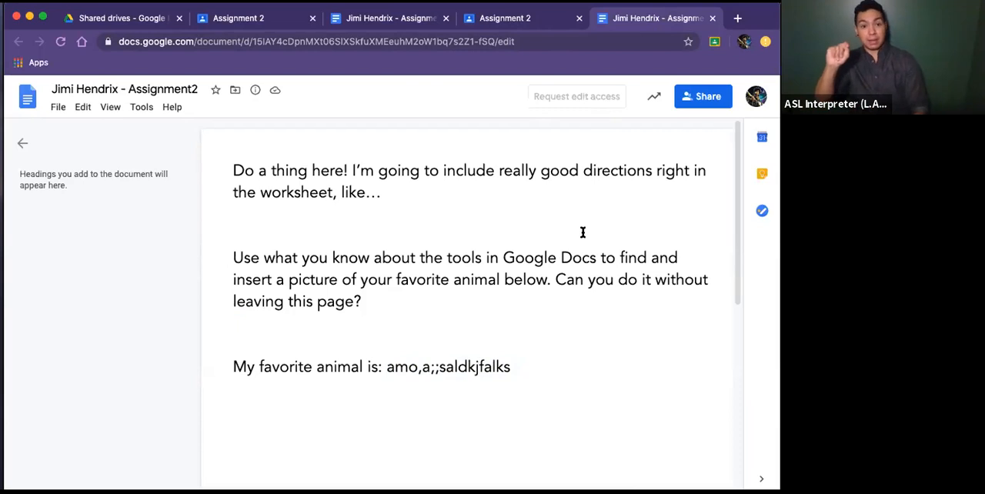
pyautogui.click(60, 42)
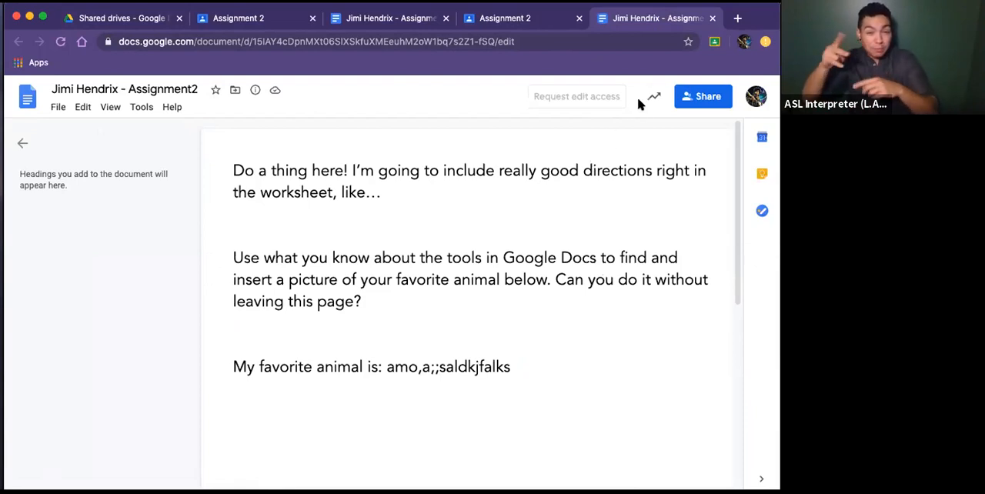
pyautogui.click(713, 19)
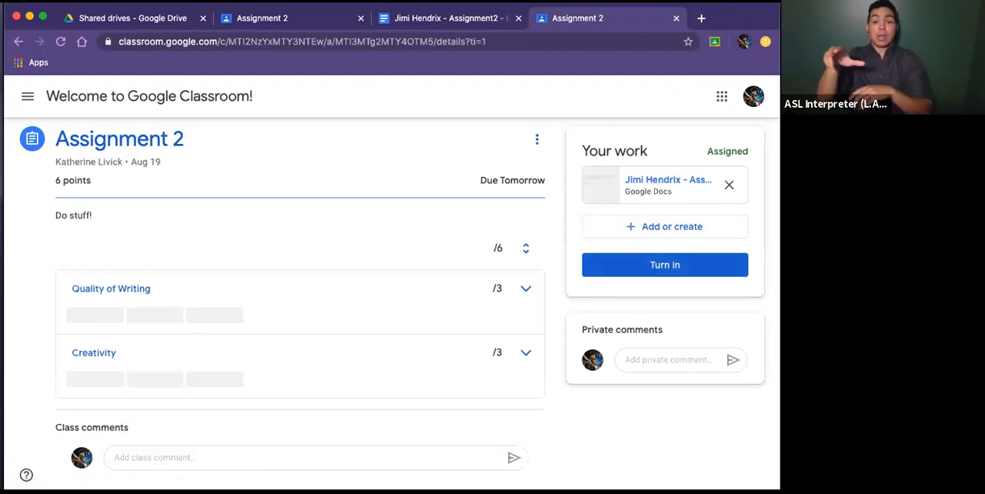
# - Switch to the teacher's browser window and show the work to review for the "Welcome to Google Classroom!" class only
pyautogui.click(29, 15)
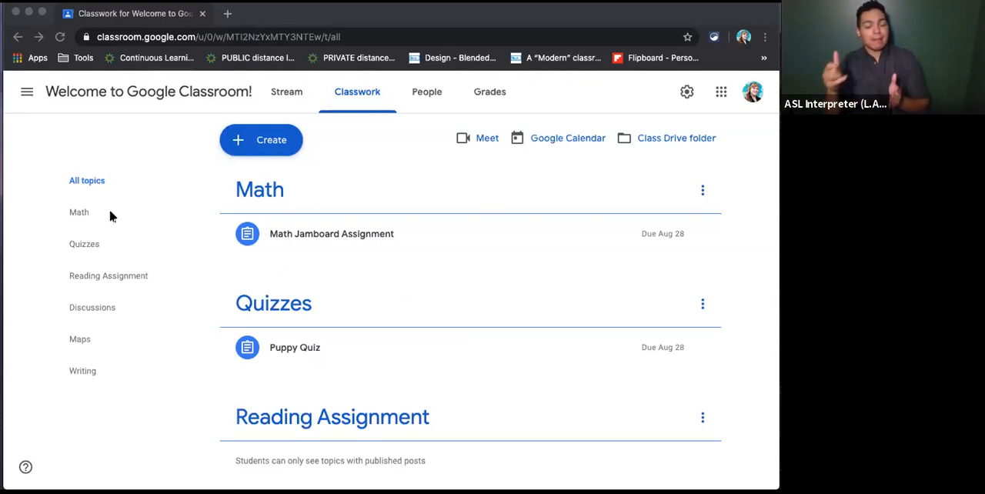
pyautogui.click(27, 92)
pyautogui.click(68, 205)
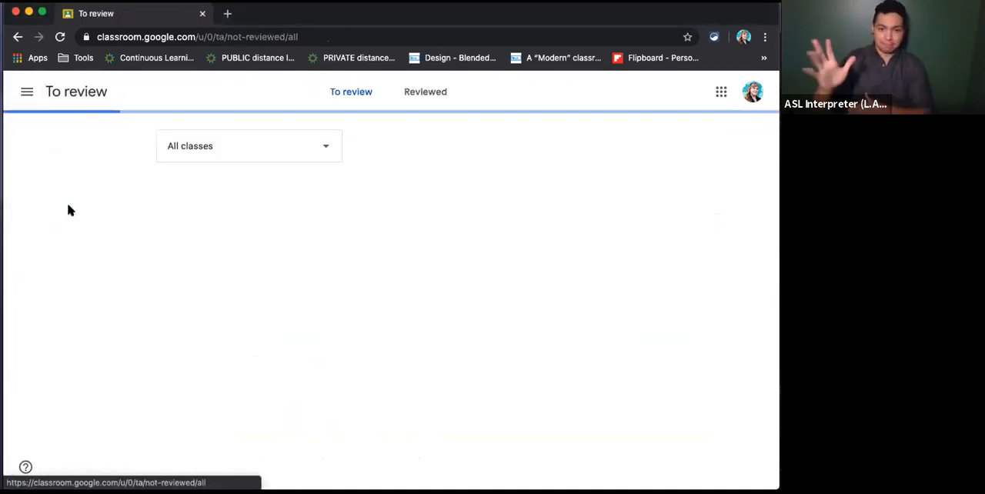
pyautogui.click(254, 157)
pyautogui.click(243, 193)
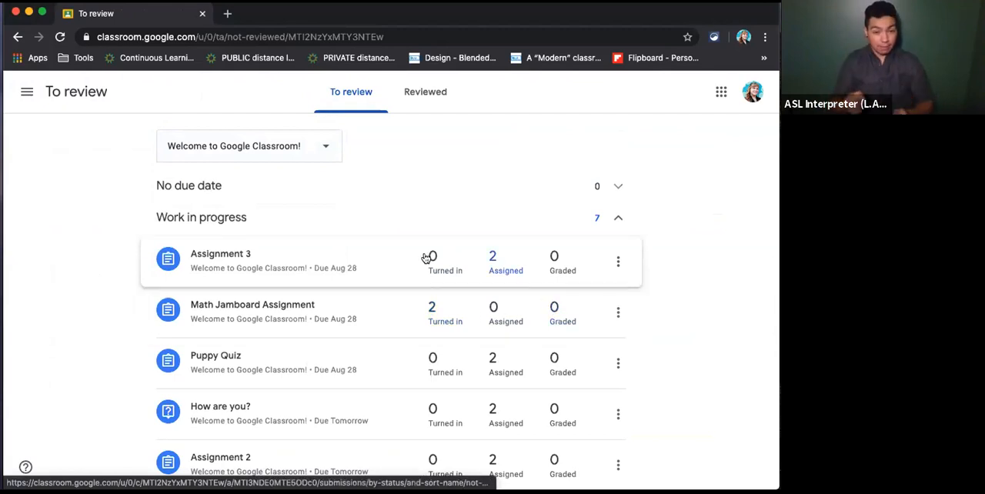
# - Look through the class's work in progress and open the student work for Assignment 1
pyautogui.scroll(-1, 498, 435)
pyautogui.scroll(-2, 498, 435)
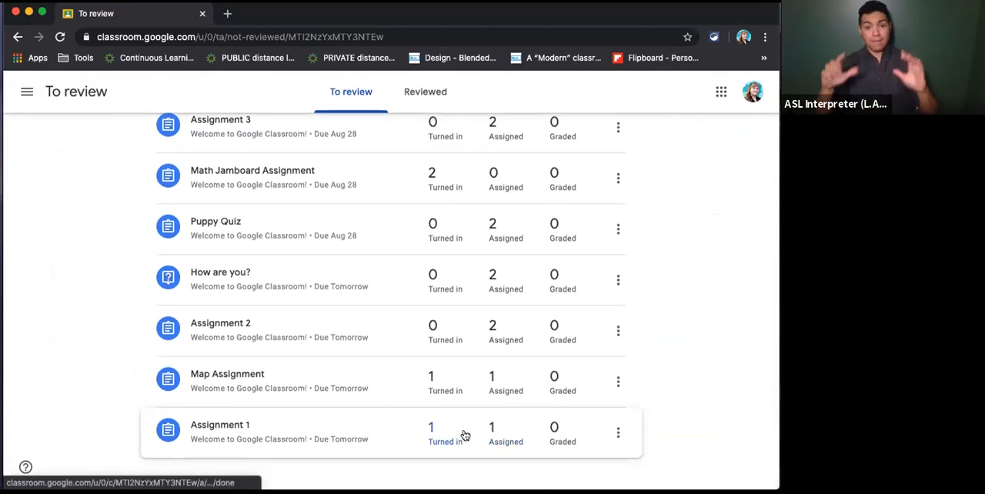
pyautogui.click(408, 437)
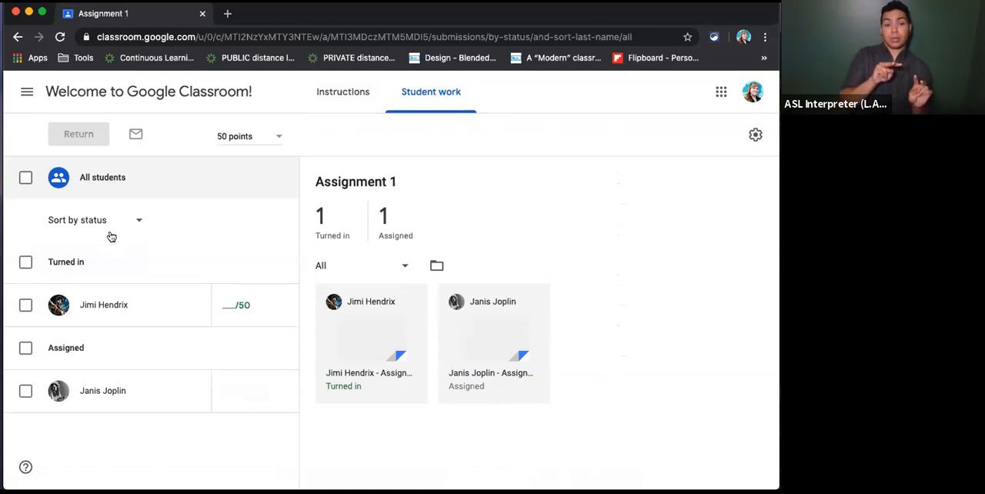
# - Return to the class's classwork, view the types of items that can be created, and show only the Quizzes topic
pyautogui.click(51, 91)
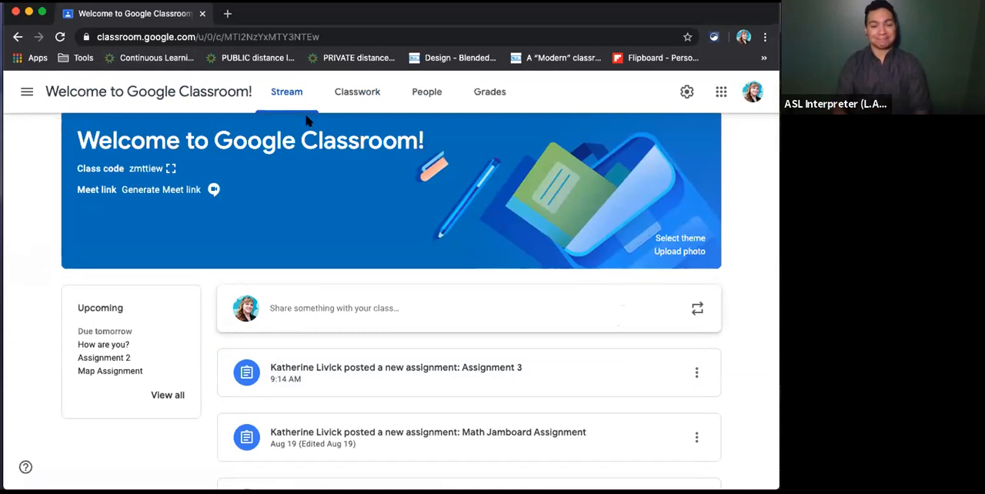
pyautogui.click(358, 92)
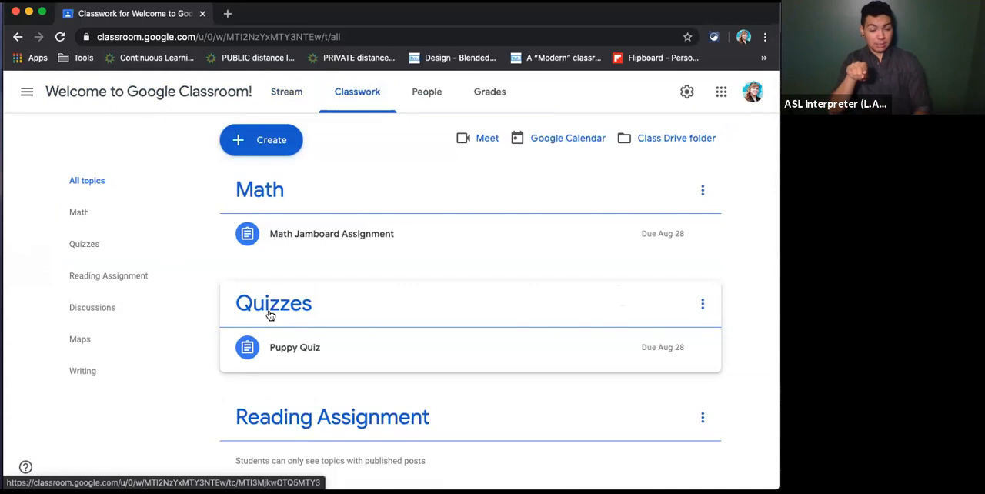
pyautogui.click(251, 143)
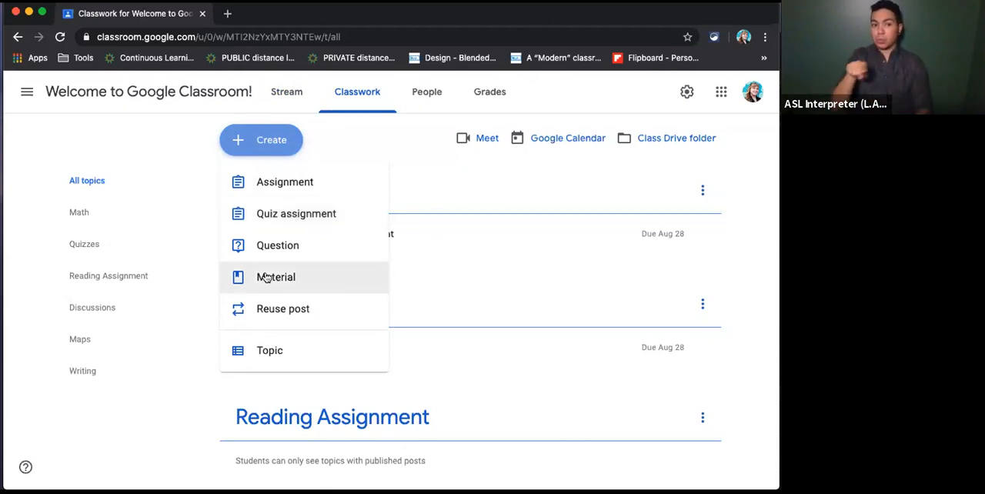
pyautogui.click(82, 246)
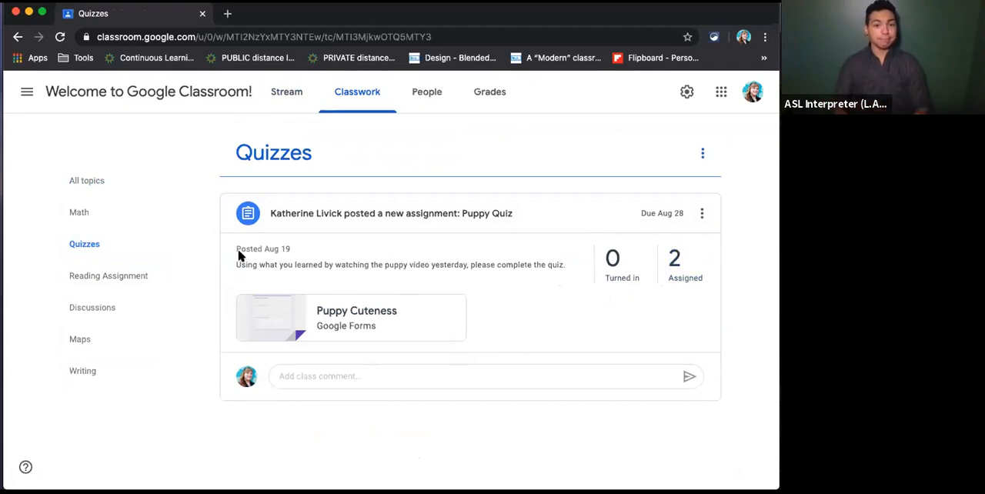
# - Create a quiz assignment from the full classwork page, titled "Quiz 3" with the instructions "do this"
pyautogui.click(338, 97)
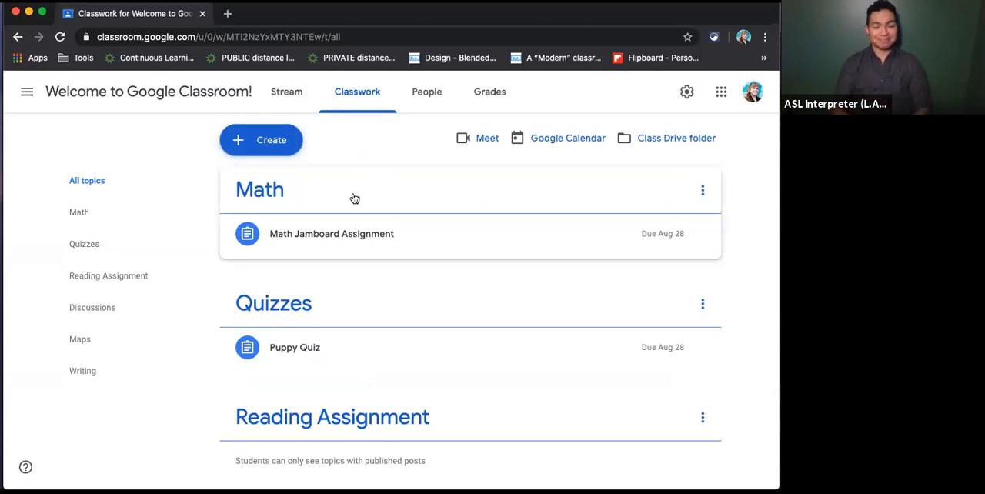
pyautogui.click(269, 139)
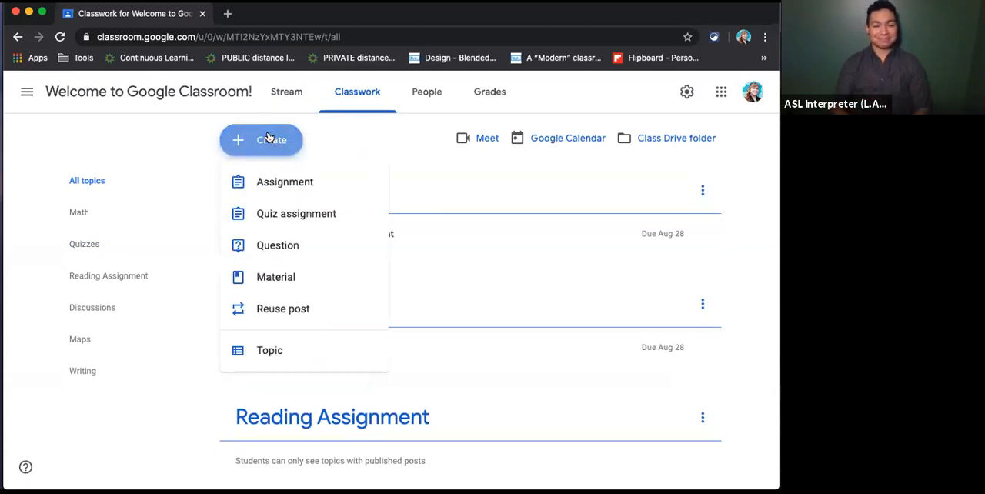
pyautogui.click(249, 214)
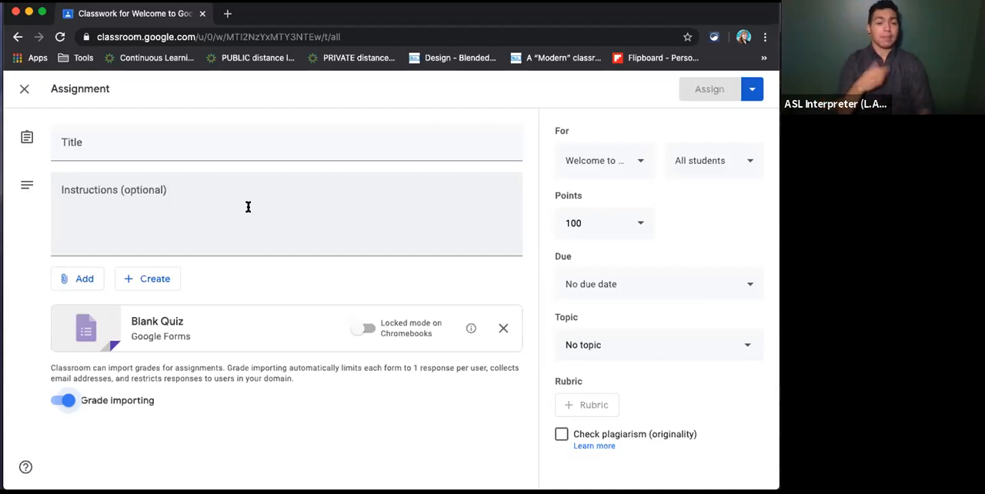
pyautogui.click(103, 139)
pyautogui.write('Quiz 3')
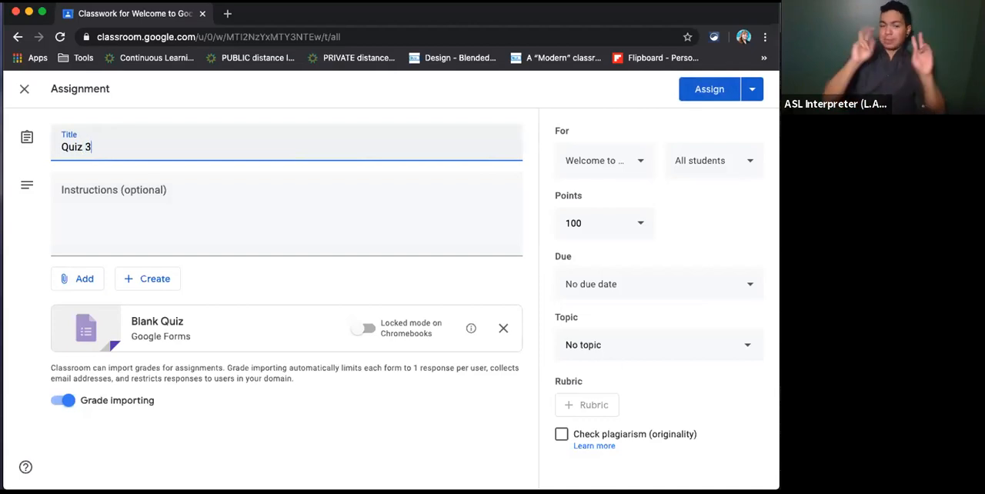
pyautogui.click(88, 237)
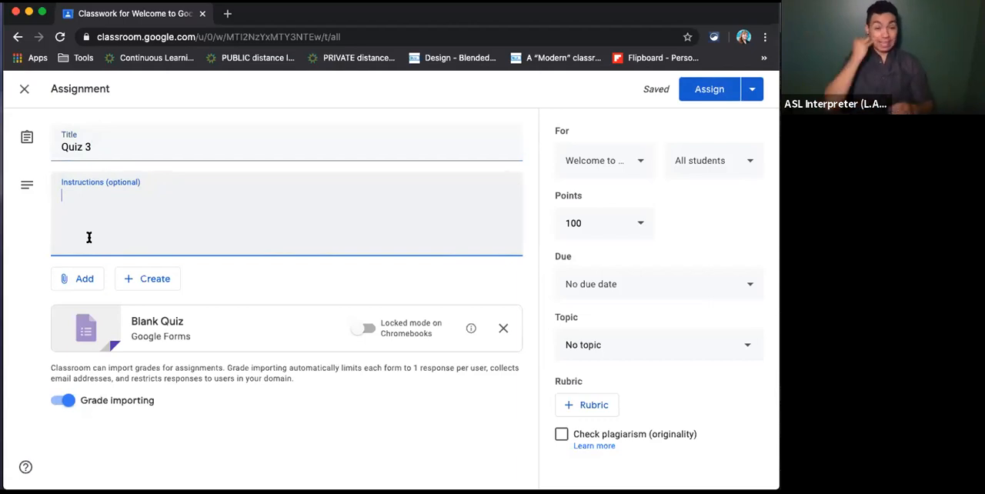
pyautogui.write('do this')
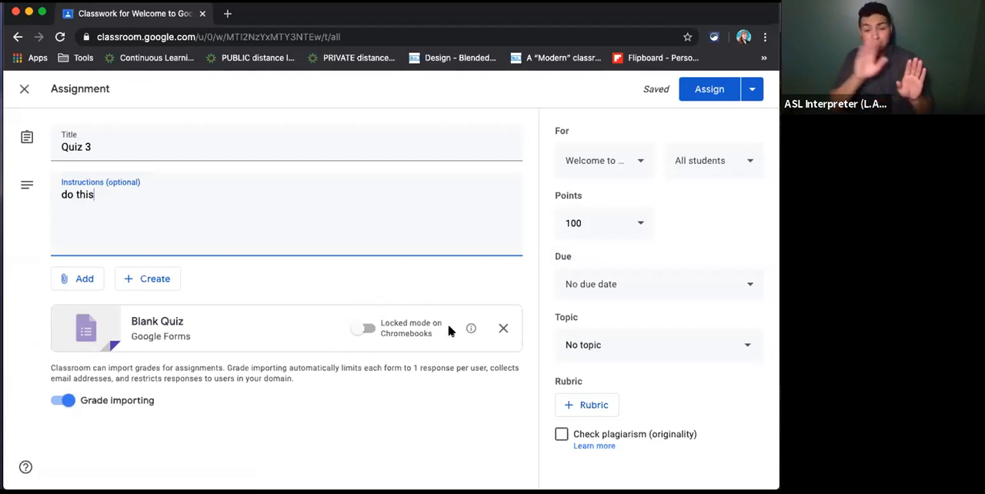
# - Try the locked mode on Chromebooks option for the attached Blank Quiz
pyautogui.moveTo(471, 329)
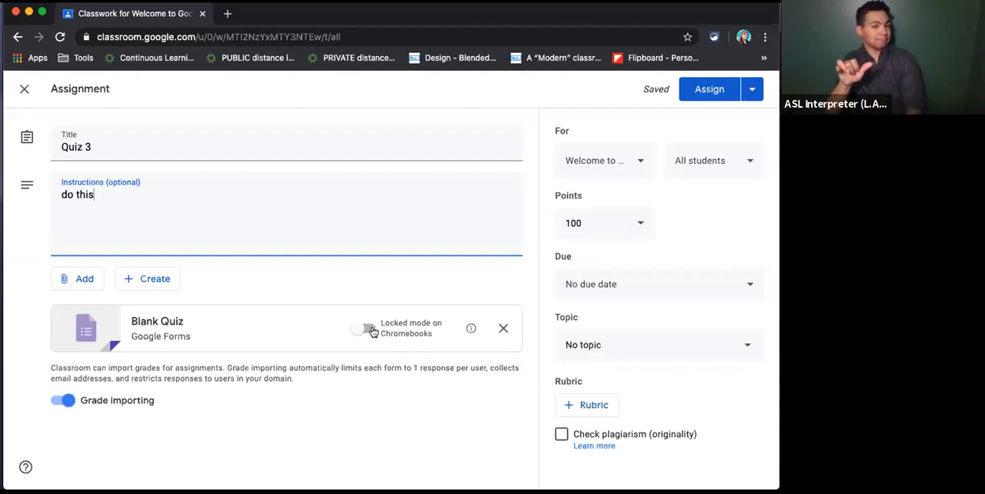
pyautogui.click(367, 329)
pyautogui.click(367, 329)
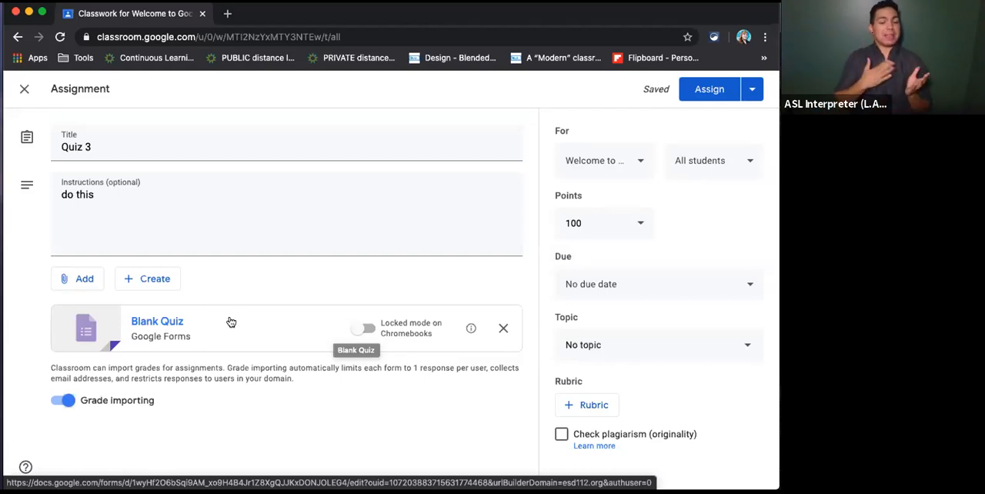
# - Open the attached Blank Quiz form and change its title to "Quiz 3"
pyautogui.click(165, 326)
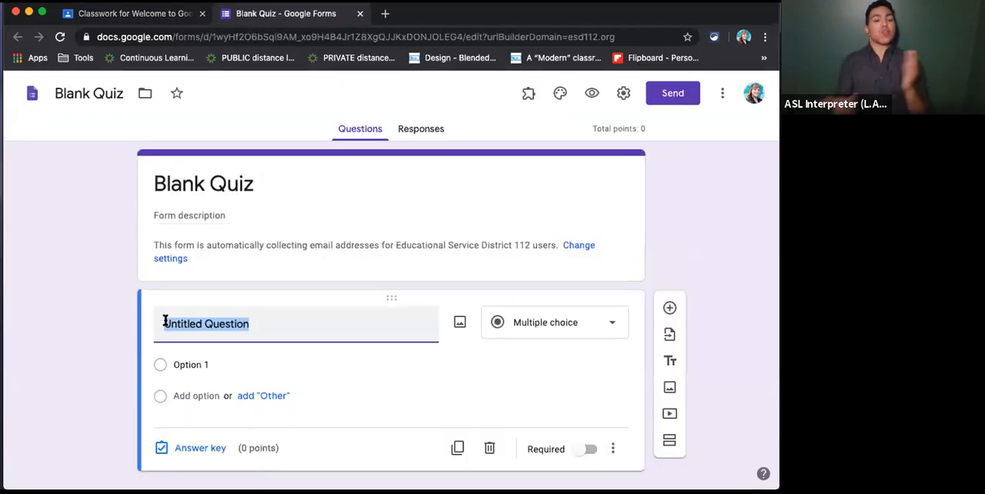
pyautogui.click(191, 194)
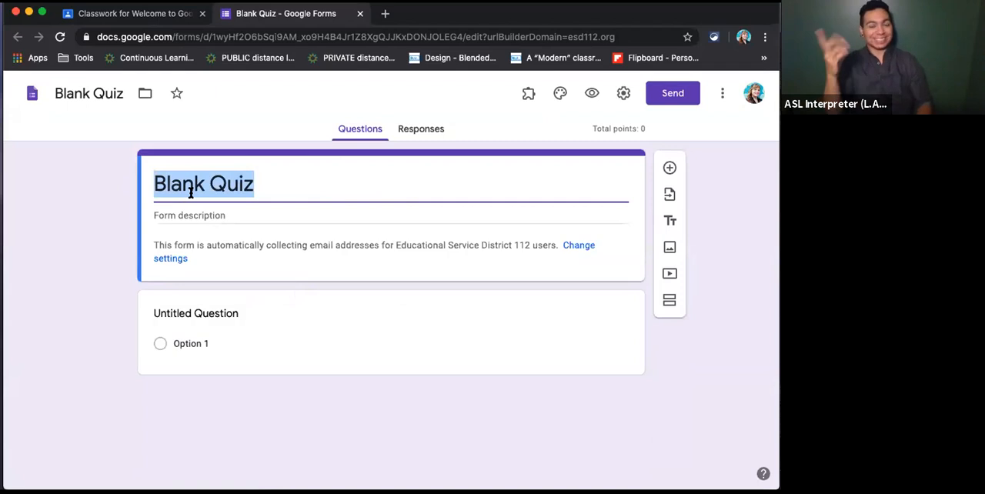
pyautogui.write('Quiz 3')
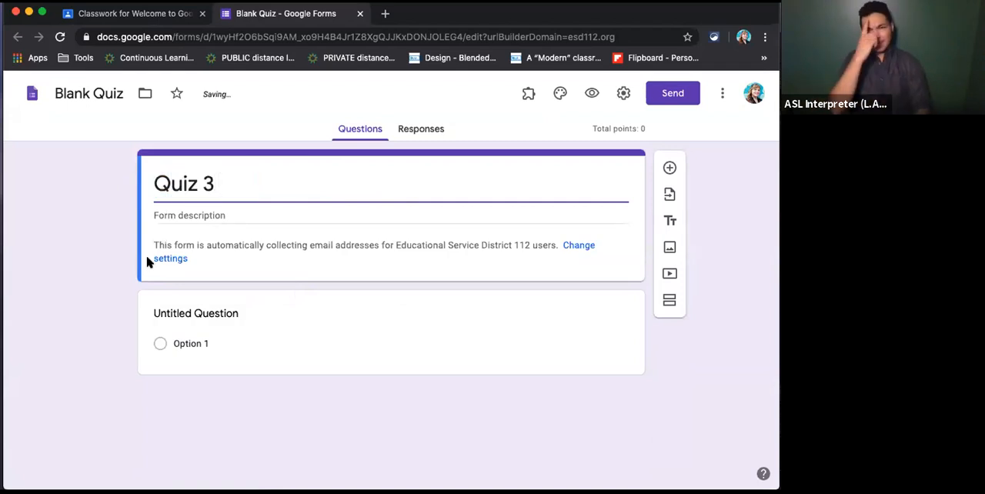
# - Rename the form file from Blank Quiz to "Quiz 3"
pyautogui.click(161, 218)
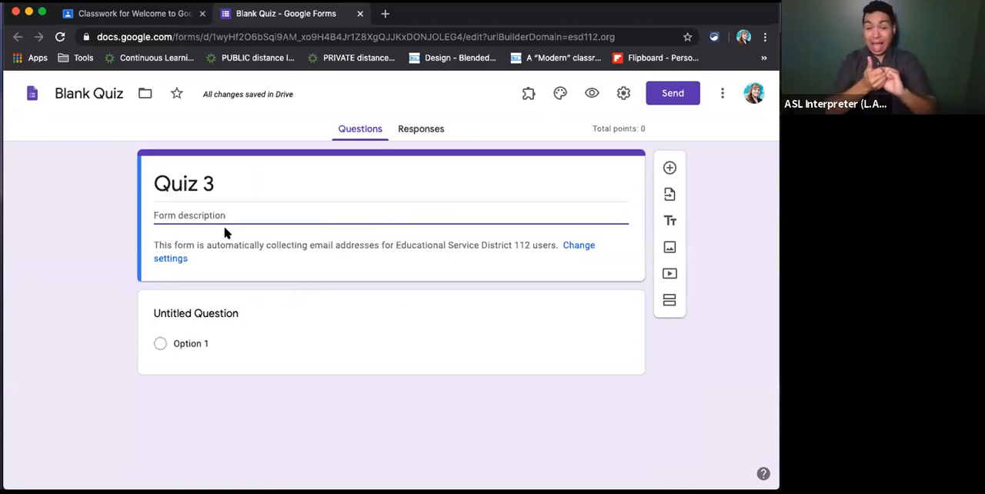
pyautogui.click(104, 94)
pyautogui.tripleClick(118, 94)
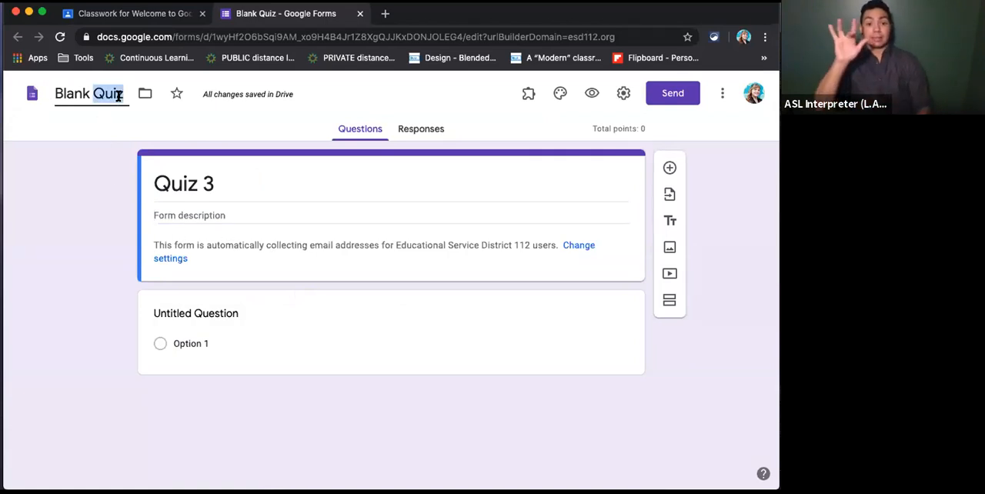
pyautogui.write('Quiz 3')
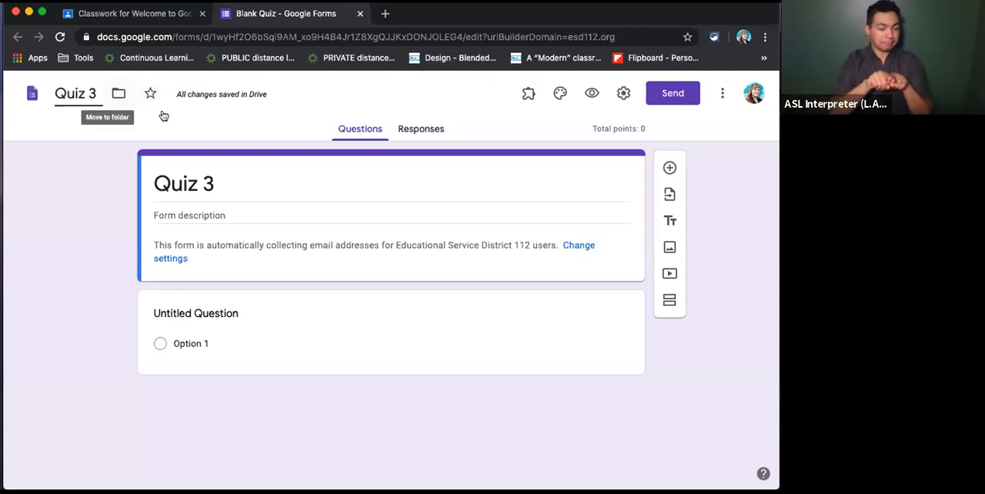
# - Replace the untitled question's text with "How are you doing?"
pyautogui.click(236, 316)
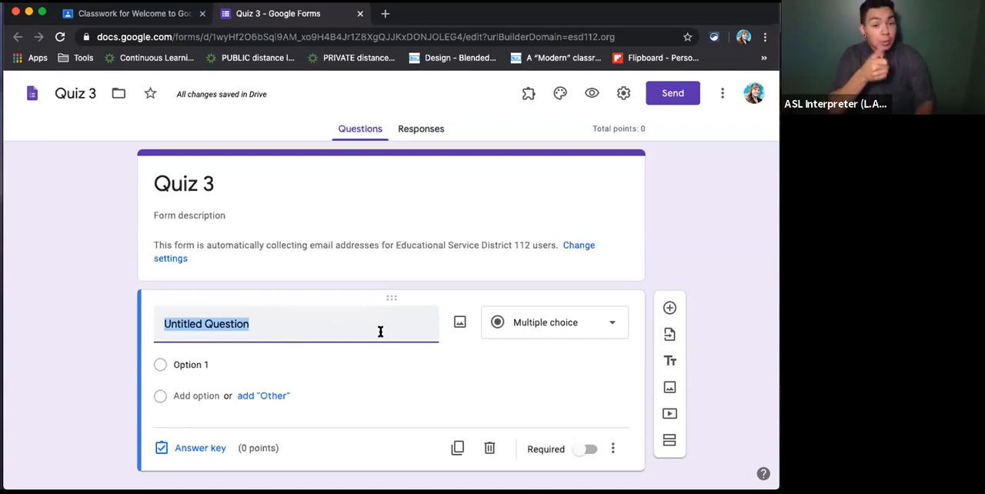
pyautogui.click(271, 322)
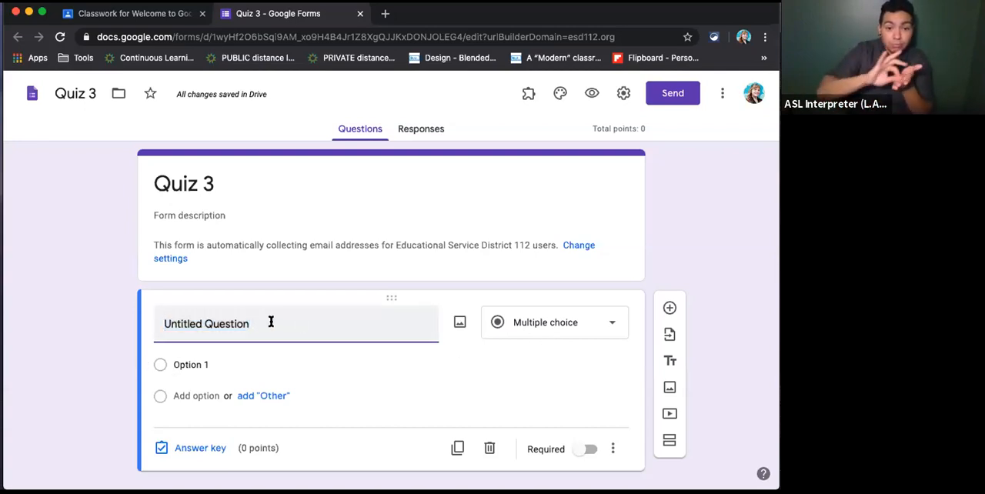
pyautogui.hotkey('alt', 'shift', 'Left')
pyautogui.hotkey('alt', 'shift', 'Left')
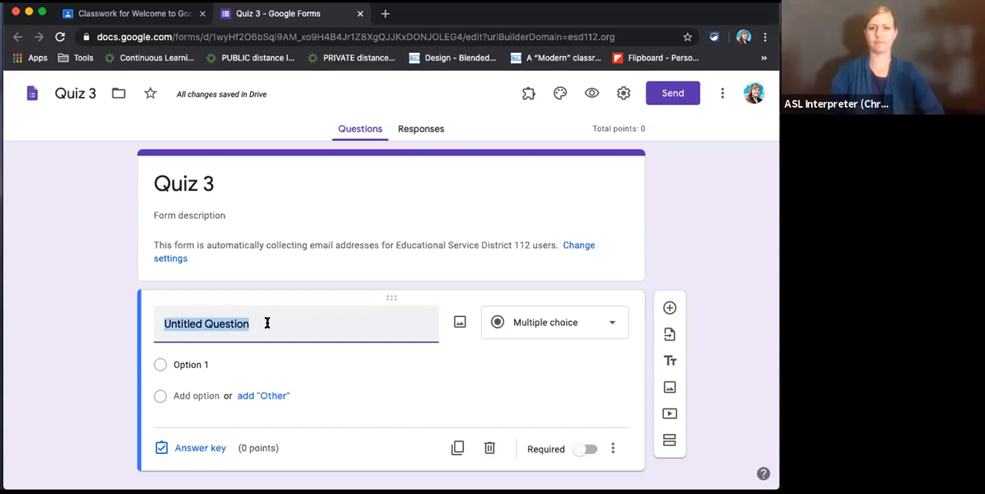
pyautogui.write('How ar')
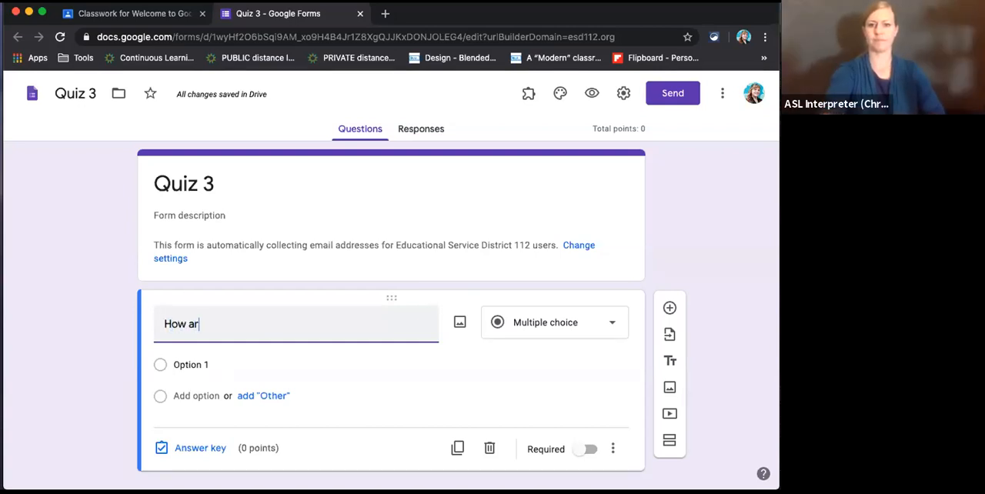
pyautogui.write('e you doing?')
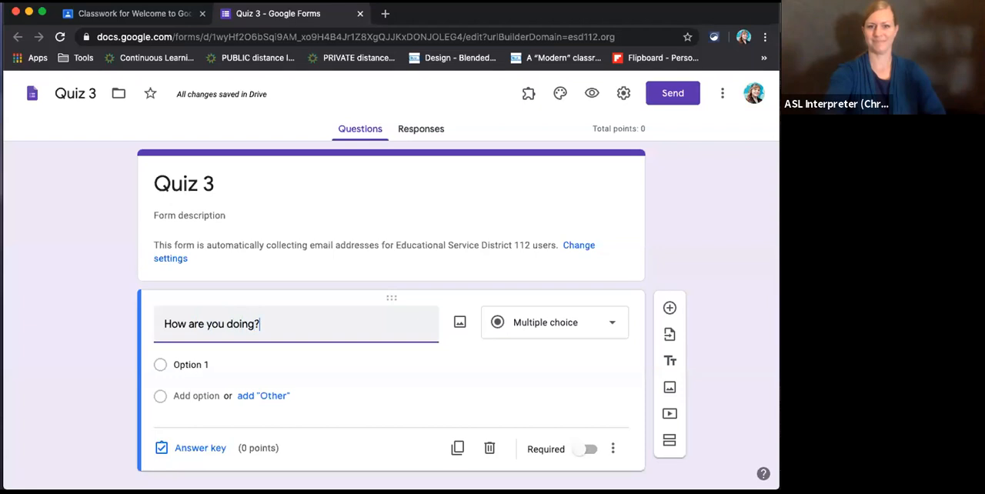
# - Give the question three answer options: "Great!", "Meh" and "bad"
pyautogui.click(191, 364)
pyautogui.write('Great!')
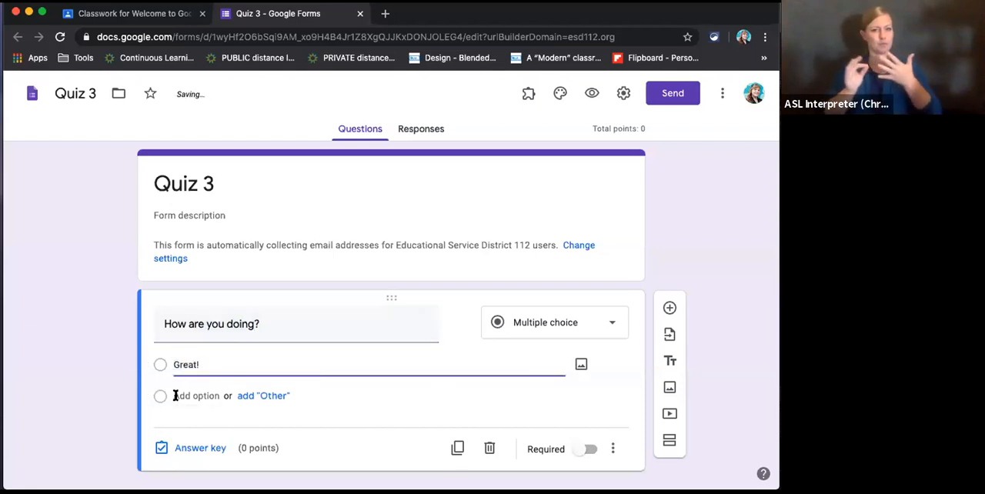
pyautogui.click(184, 395)
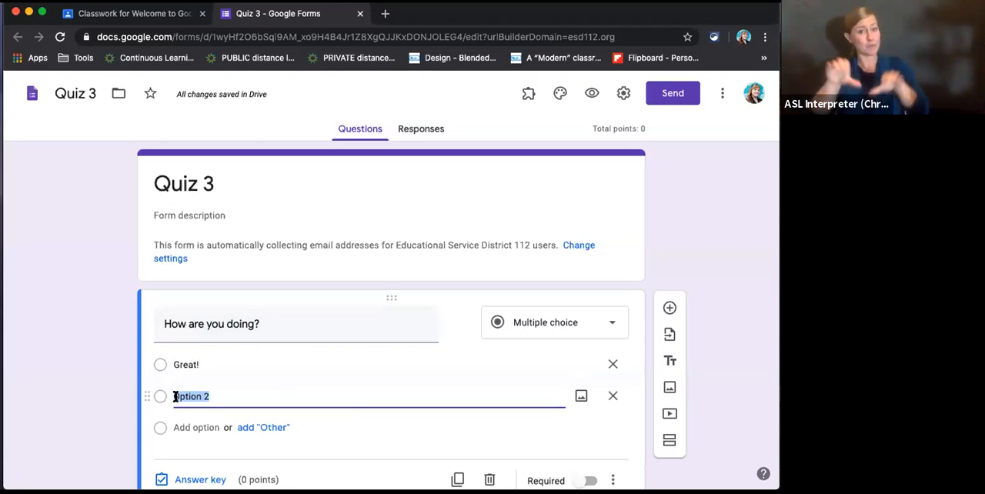
pyautogui.write('Meh')
pyautogui.press('Return')
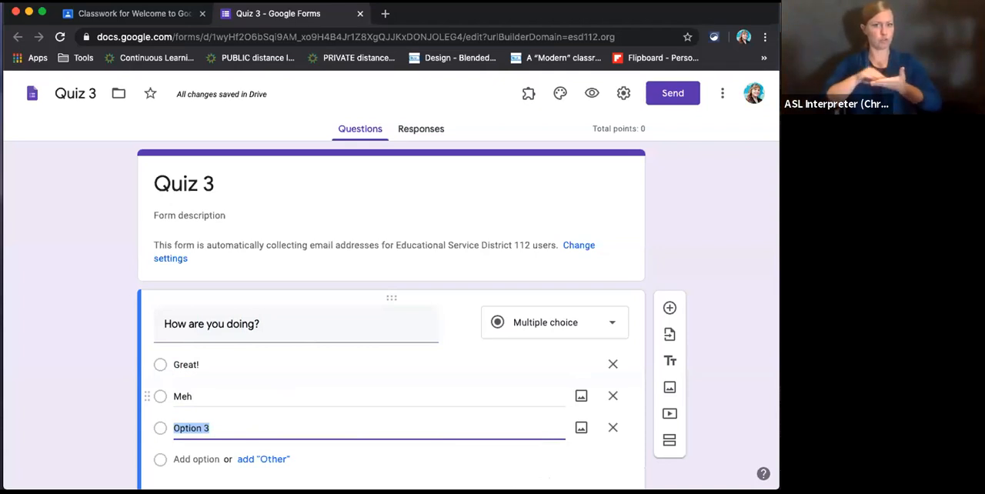
pyautogui.write('bad')
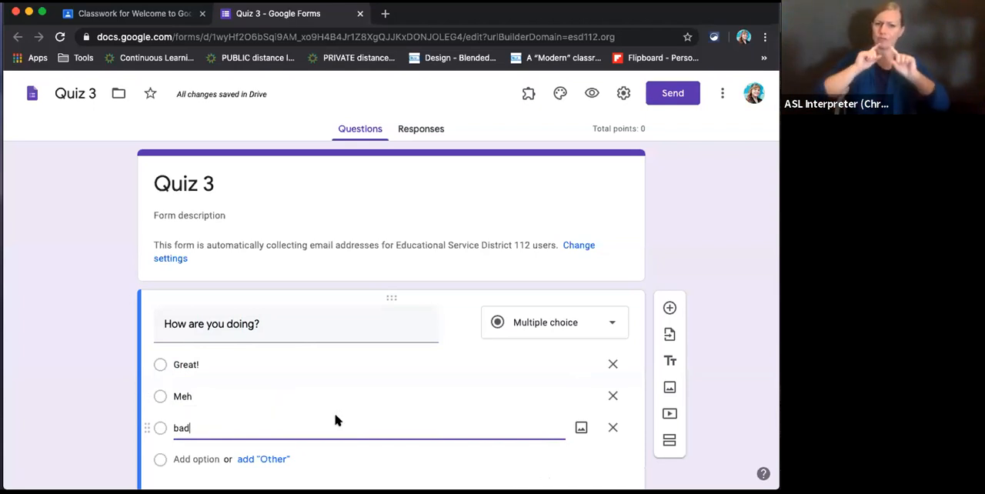
# - View the question types available for the "How are you doing?" question, keeping Multiple choice
pyautogui.scroll(-2, 336, 420)
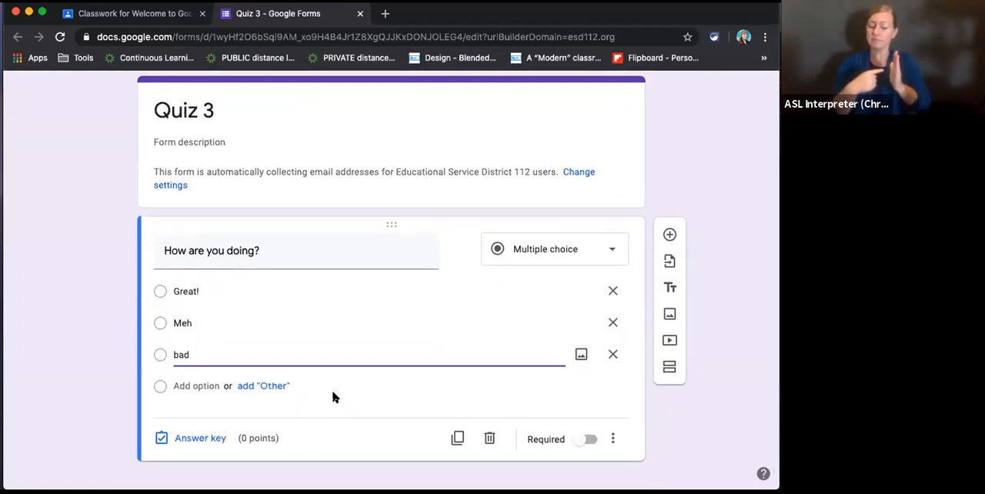
pyautogui.click(529, 248)
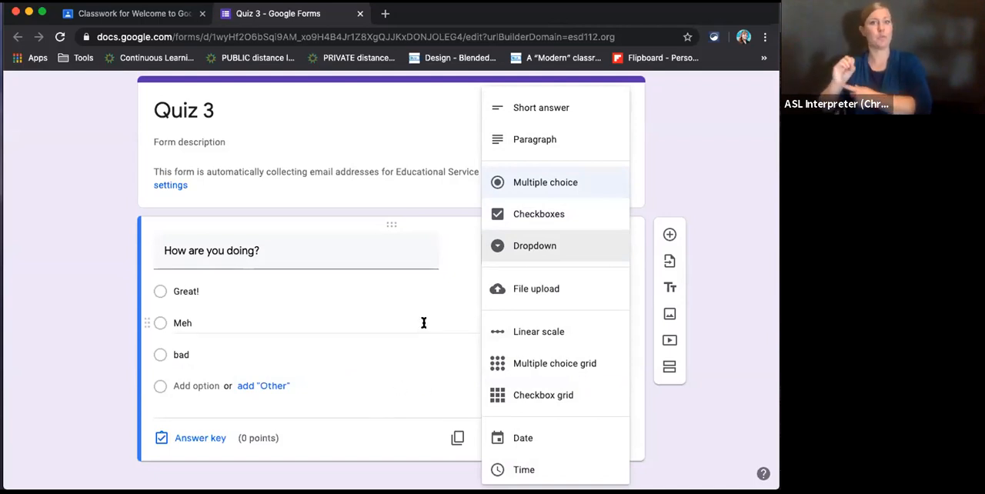
pyautogui.click(354, 248)
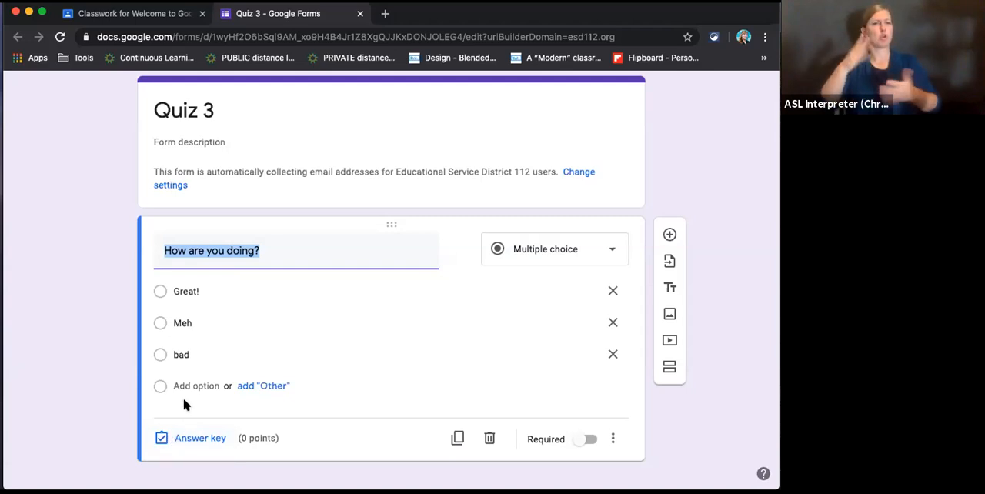
# - In the question's answer key, mark "Meh" as the correct answer and set its value to 1 point
pyautogui.click(192, 438)
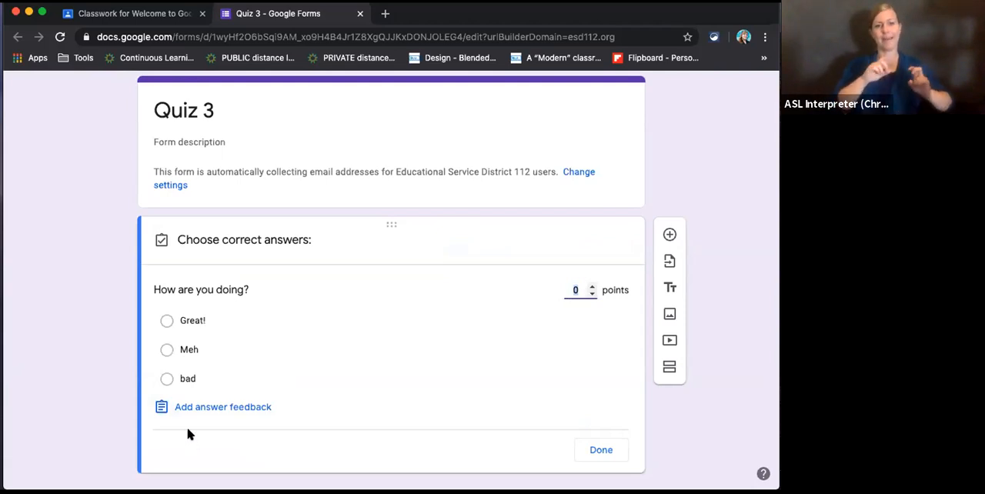
pyautogui.click(168, 351)
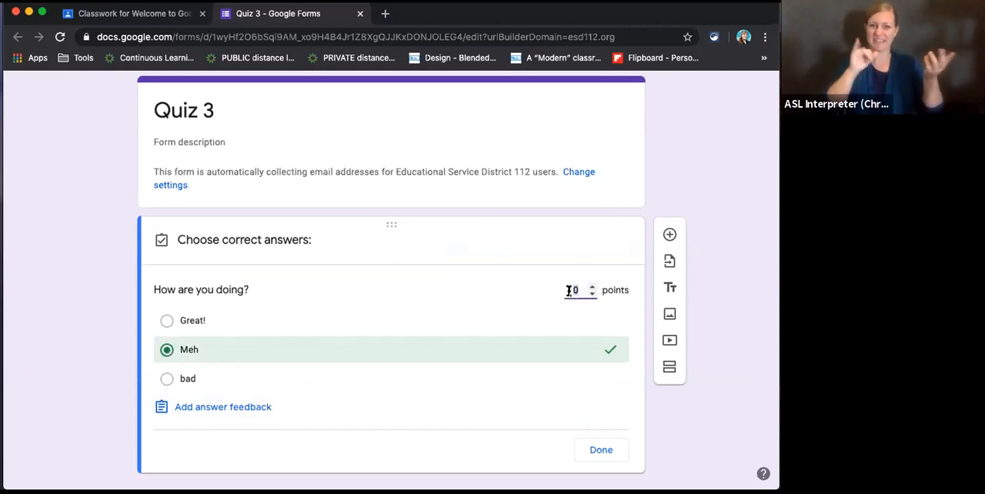
pyautogui.click(592, 287)
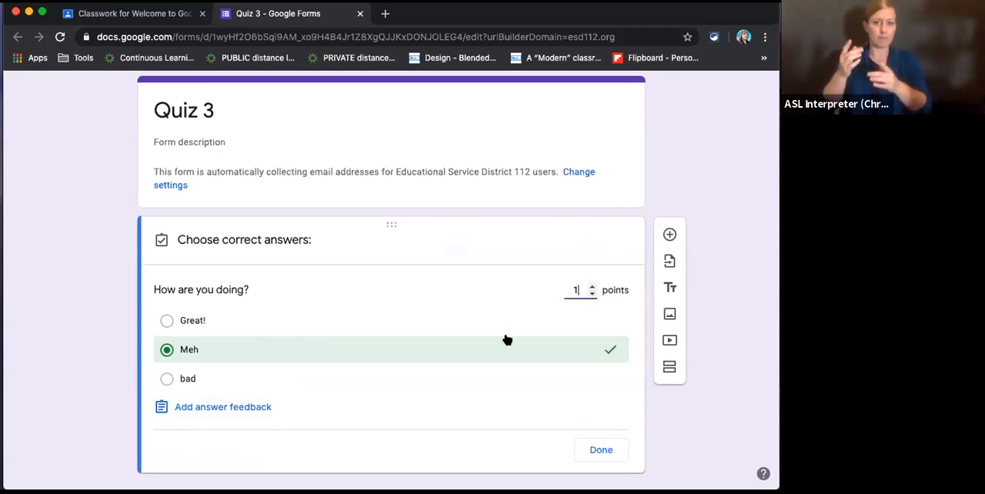
# - Try adding a YouTube video found by searching "puppies" as feedback for incorrect answers
pyautogui.click(223, 416)
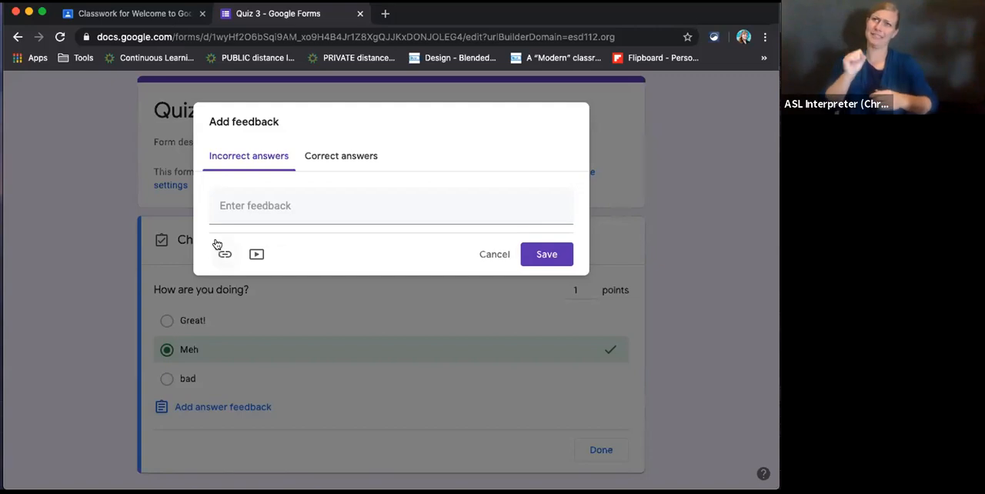
pyautogui.click(283, 200)
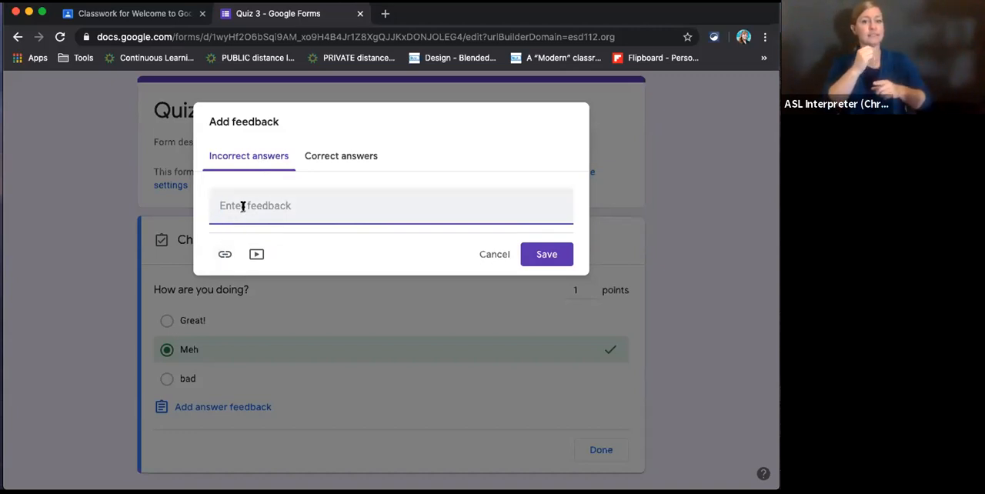
pyautogui.click(255, 256)
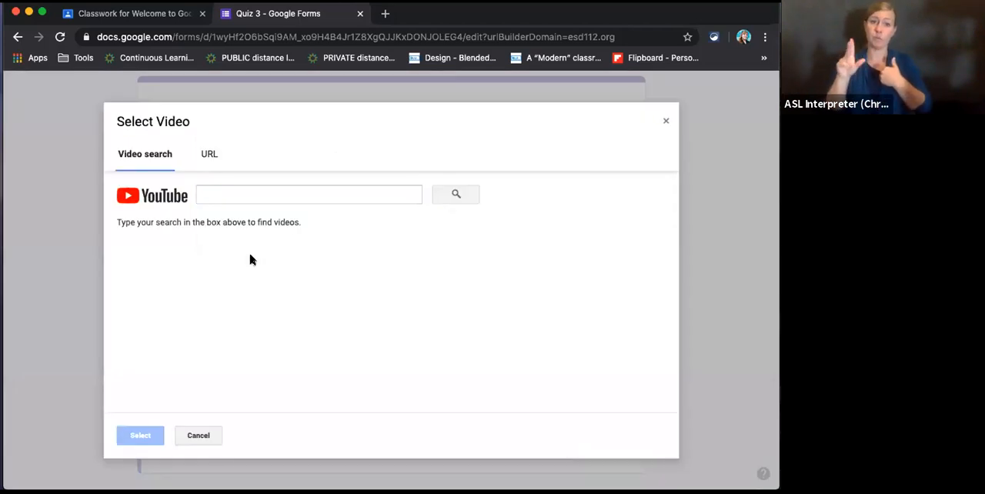
pyautogui.click(240, 193)
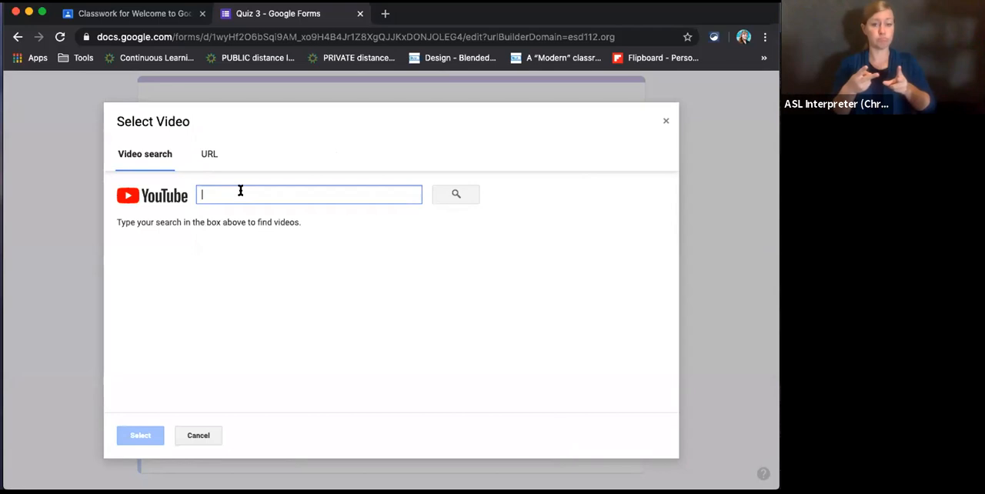
pyautogui.write('pupiies')
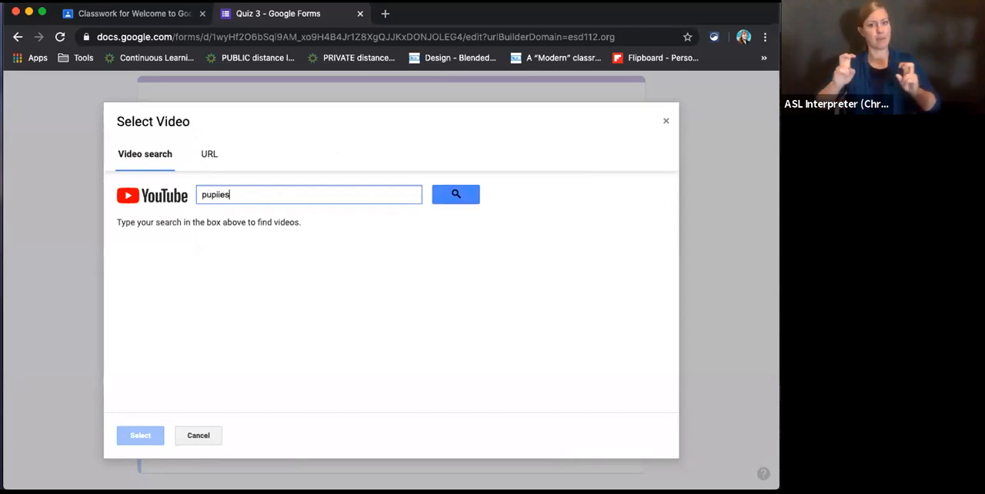
pyautogui.press('BackSpace')
pyautogui.press('BackSpace')
pyautogui.press('BackSpace')
pyautogui.press('BackSpace')
pyautogui.press('BackSpace')
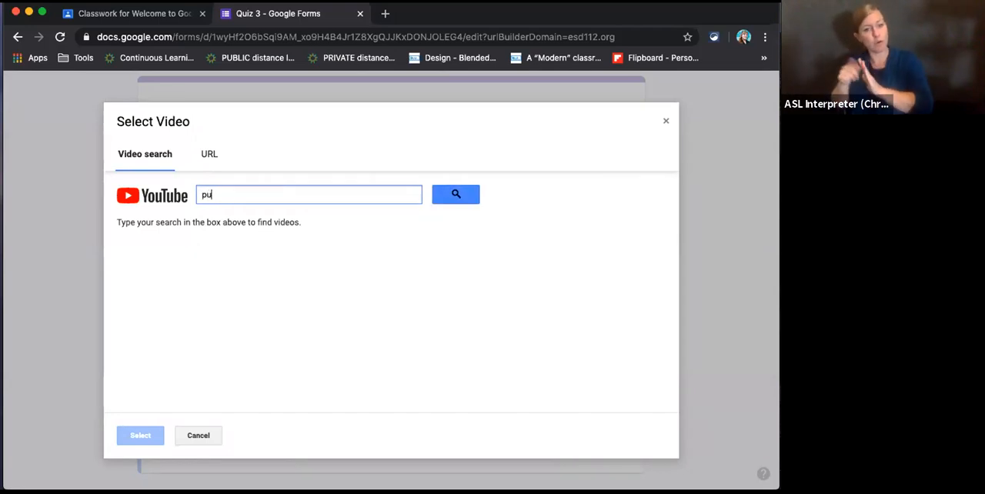
pyautogui.write('ppies')
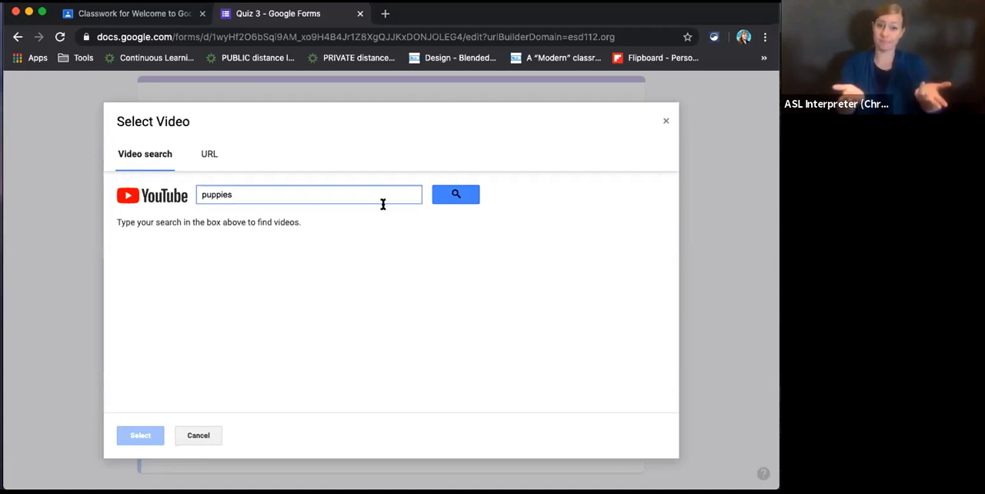
pyautogui.click(456, 196)
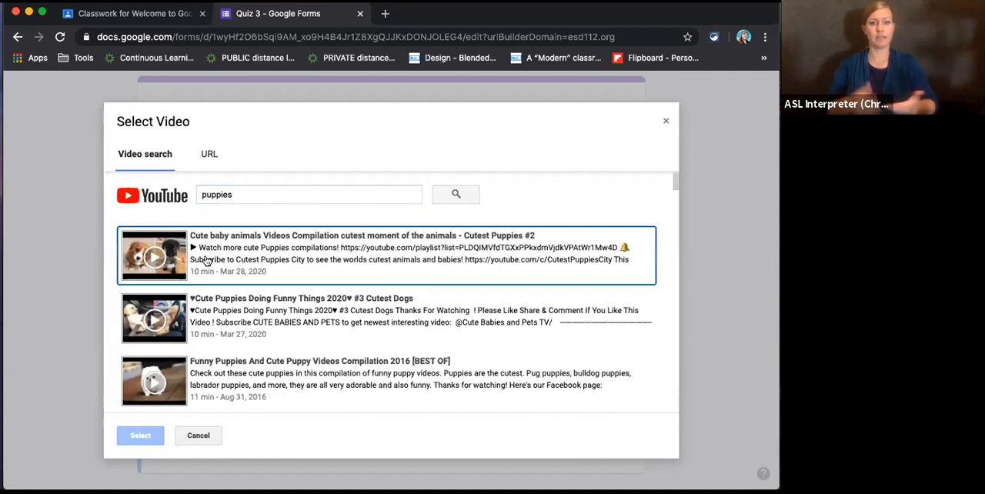
pyautogui.click(206, 262)
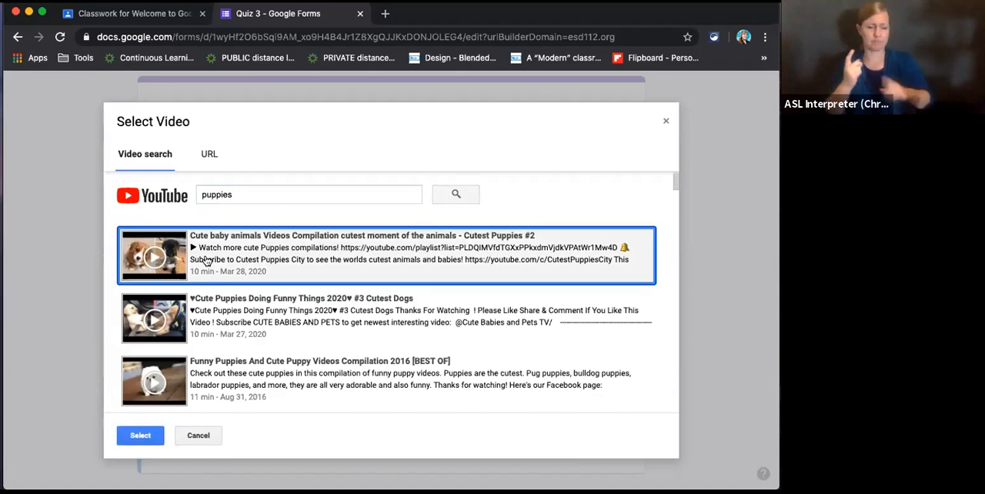
pyautogui.click(196, 436)
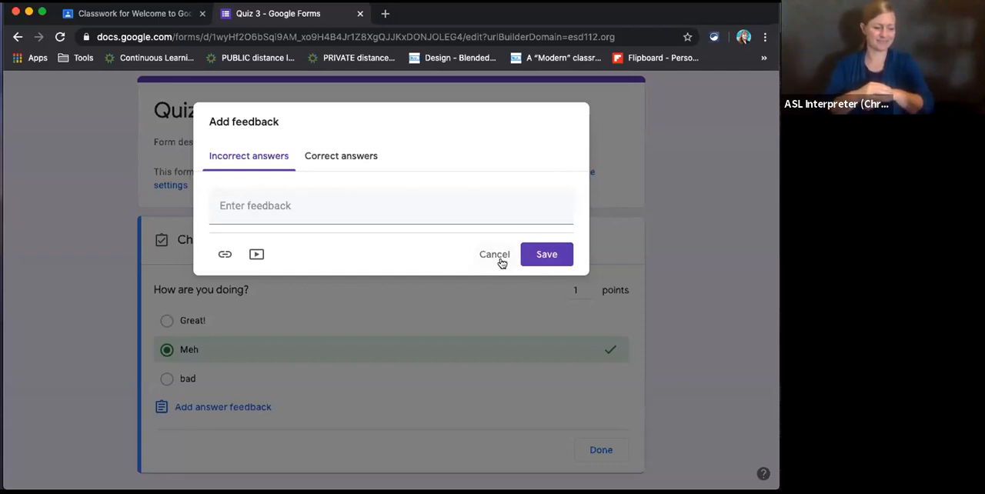
pyautogui.click(500, 260)
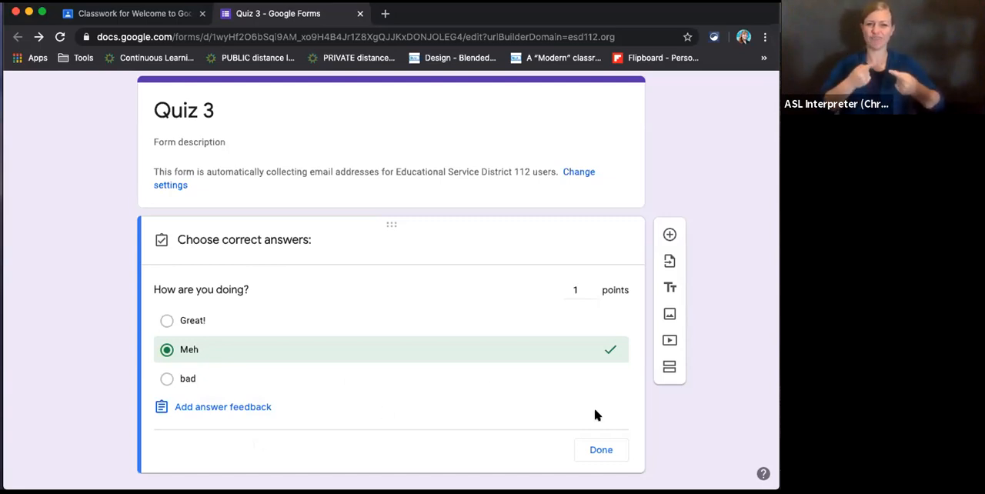
# - Finish the answer key and make the question required
pyautogui.click(601, 455)
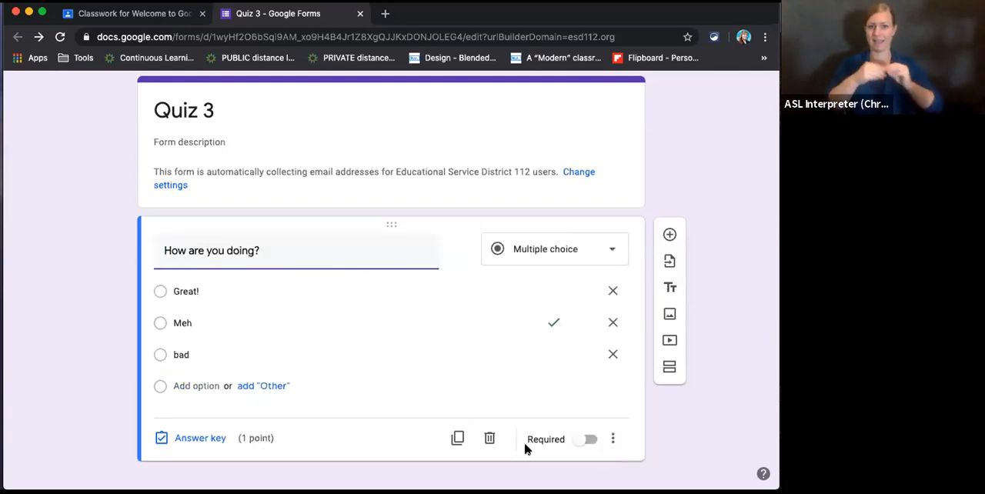
pyautogui.click(586, 440)
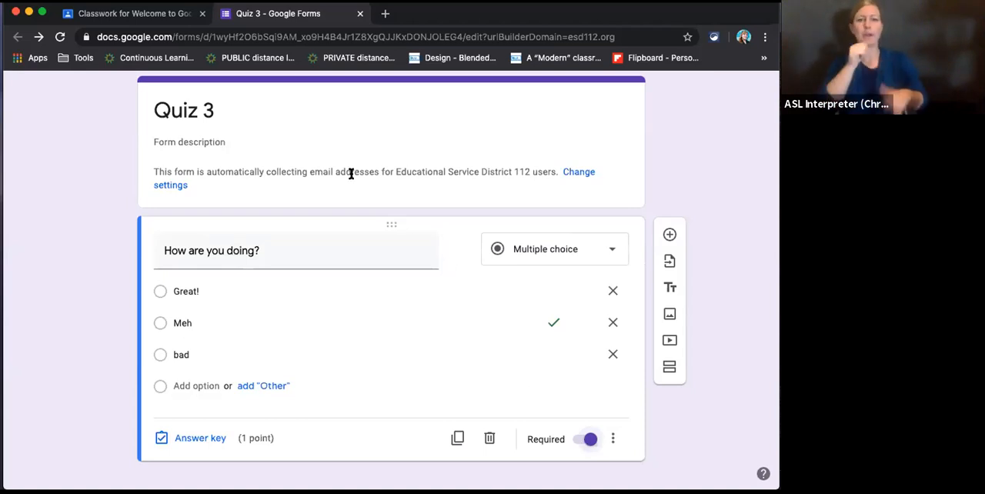
# - Return to the Quiz 3 assignment in Google Classroom and set its points to 50
pyautogui.click(157, 15)
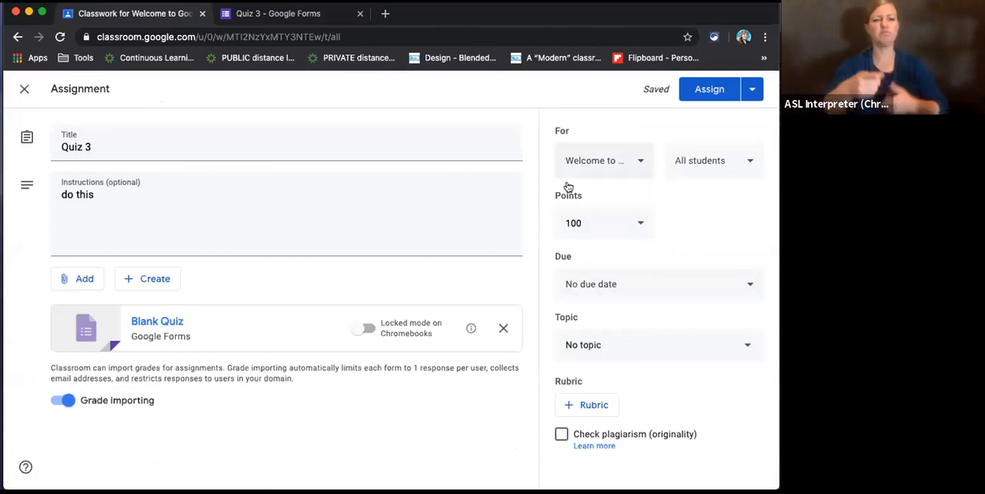
pyautogui.click(633, 223)
pyautogui.moveTo(581, 223); pyautogui.dragTo(539, 220)
pyautogui.write('50')
pyautogui.click(675, 254)
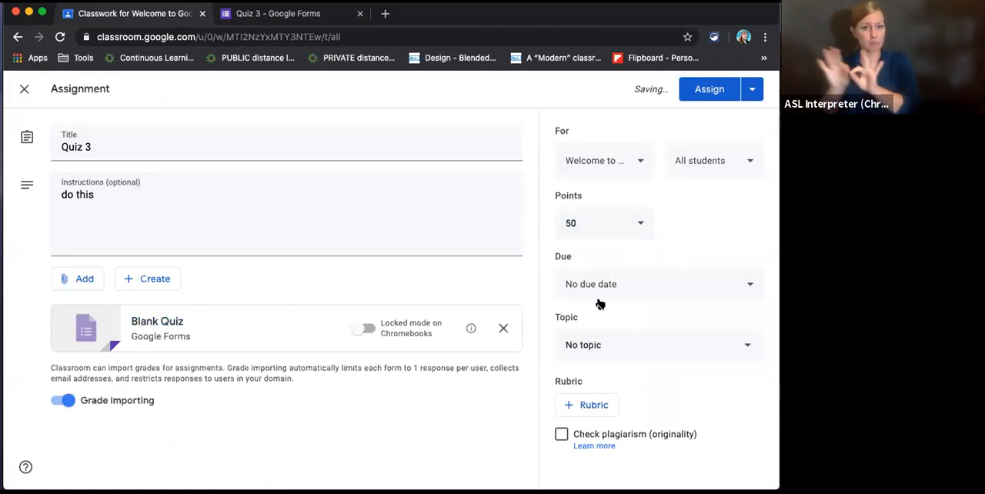
# - Set the assignment's due date to Aug 29, 2020
pyautogui.click(627, 292)
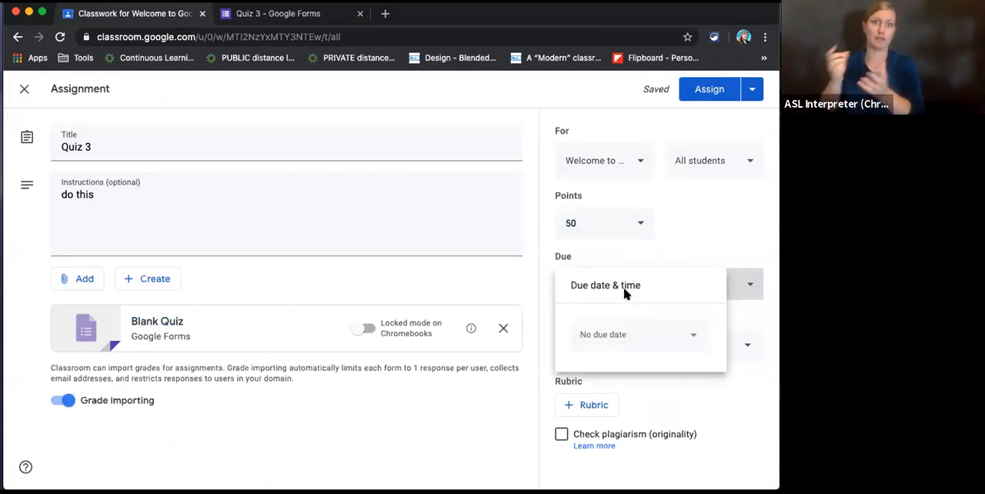
pyautogui.click(693, 336)
pyautogui.click(706, 283)
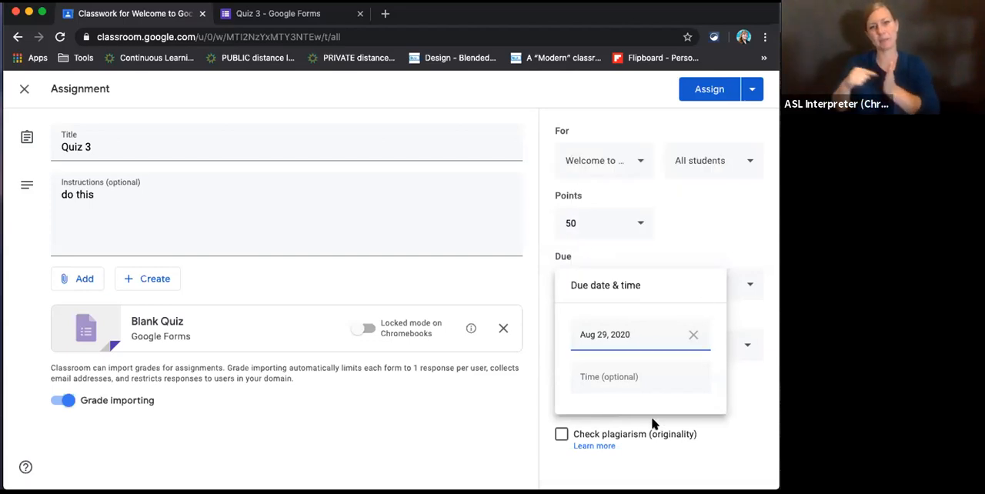
# - File the Quiz 3 assignment under the Quizzes topic and assign it to the class
pyautogui.click(739, 414)
pyautogui.click(580, 344)
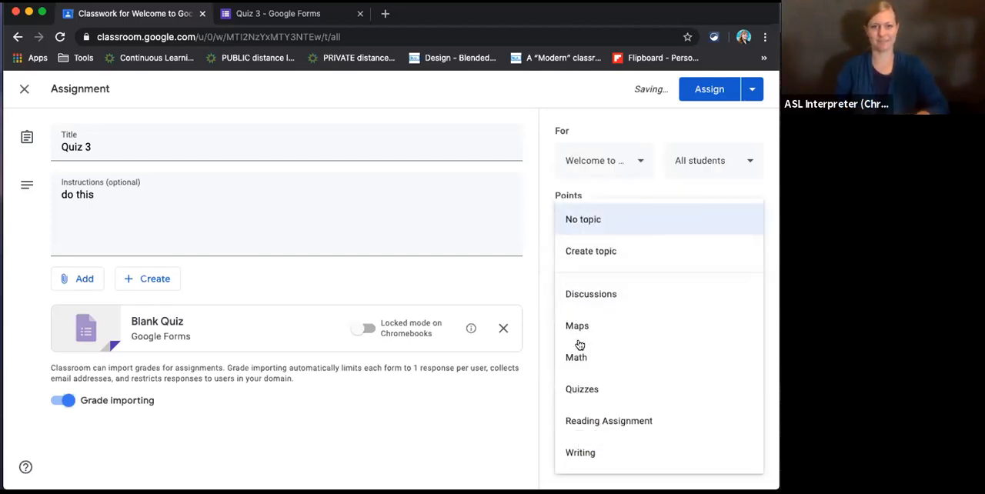
pyautogui.click(579, 389)
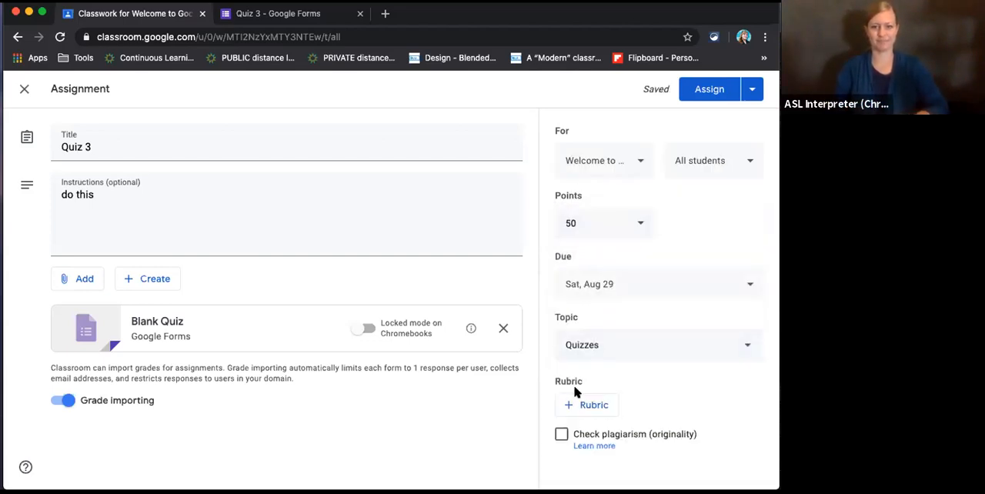
pyautogui.click(728, 89)
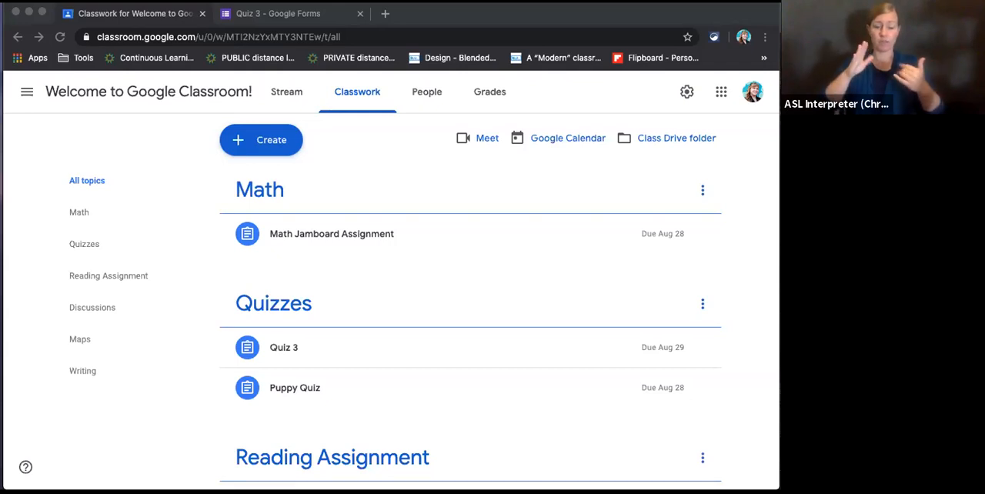
# - Switch to the student's Classroom window, close the copied map, and try opening the form attached to Quiz 3
pyautogui.moveTo(977, 27); pyautogui.dragTo(408, 18)
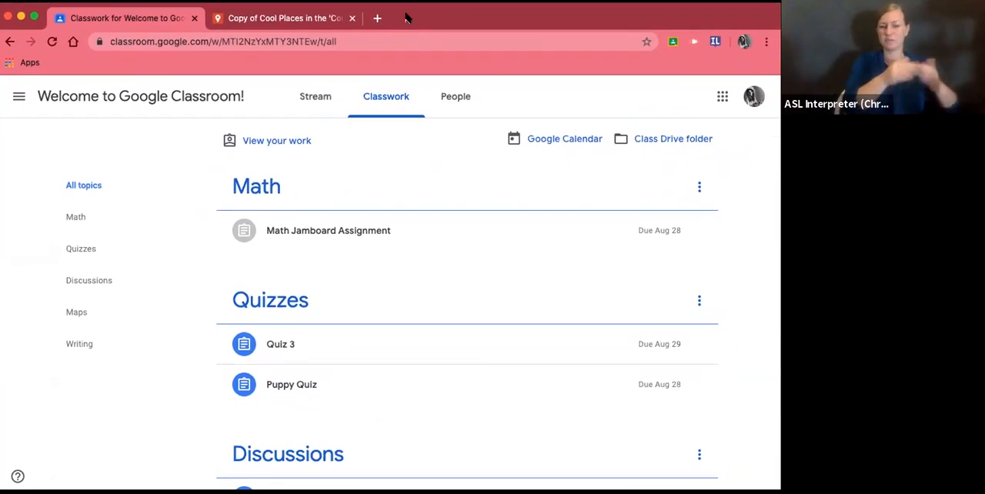
pyautogui.click(351, 18)
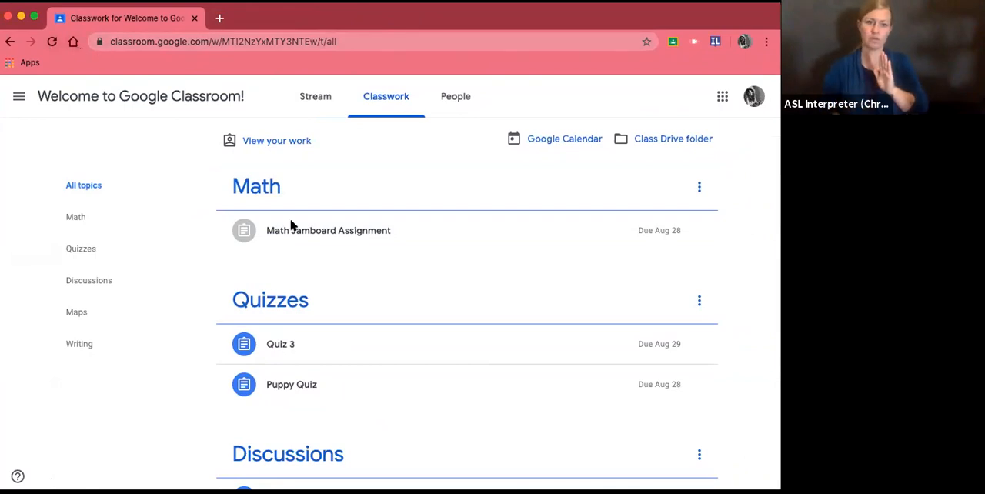
pyautogui.click(282, 348)
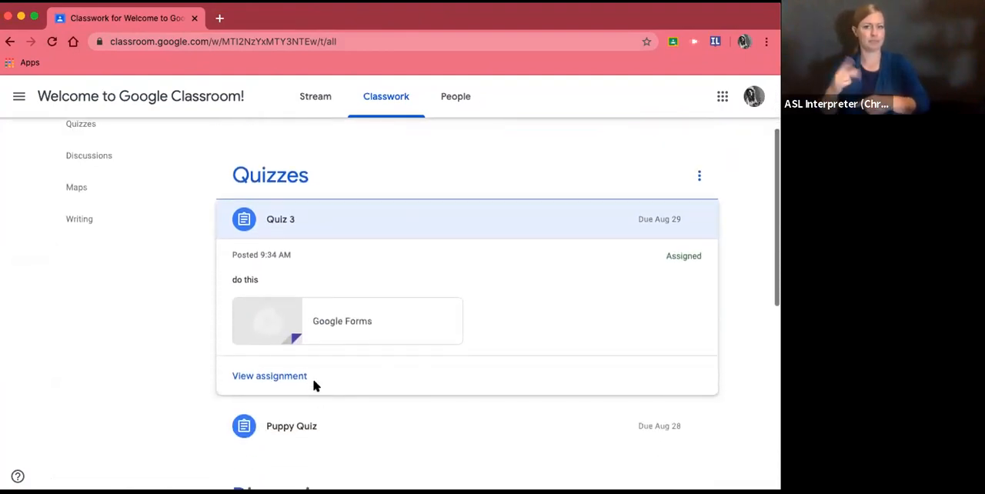
pyautogui.click(311, 324)
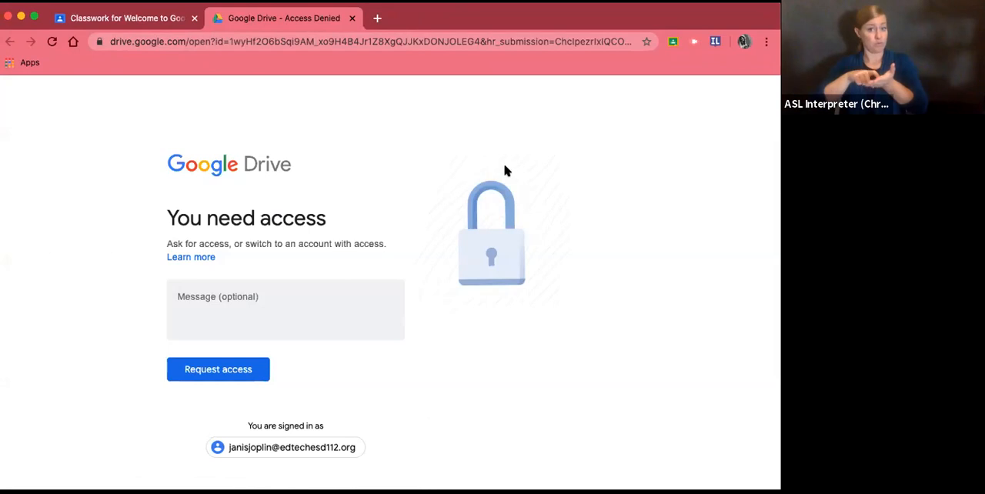
# - Return to the student's Classwork page and look through the assignments under all topics
pyautogui.click(152, 21)
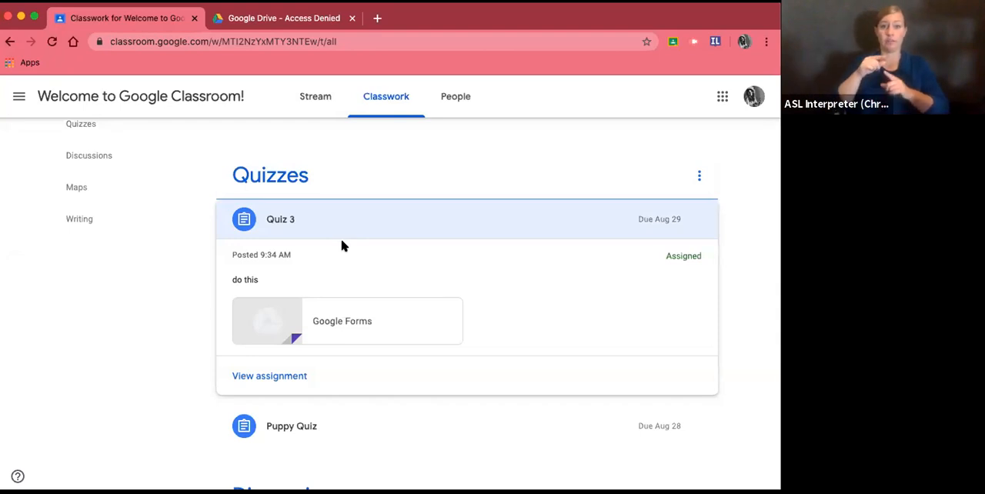
pyautogui.scroll(-5, 249, 222)
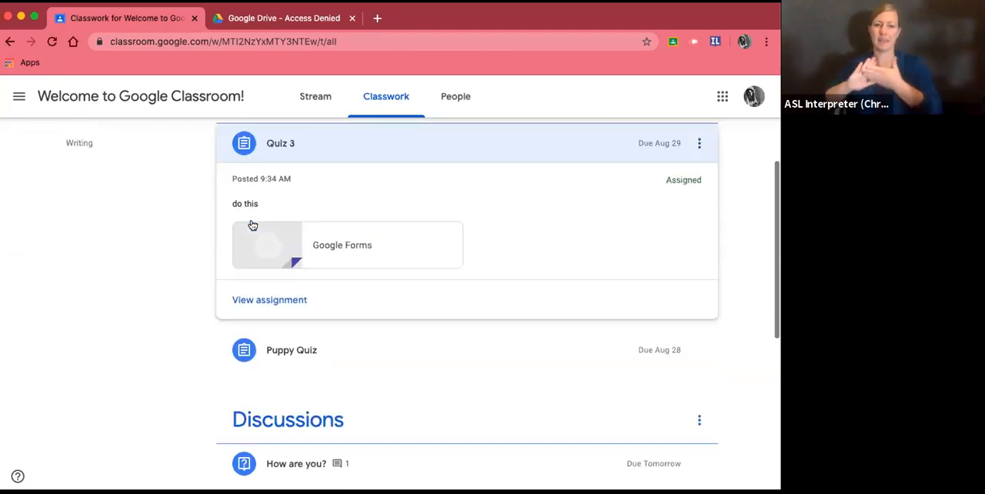
pyautogui.scroll(1, 251, 223)
pyautogui.scroll(3, 251, 223)
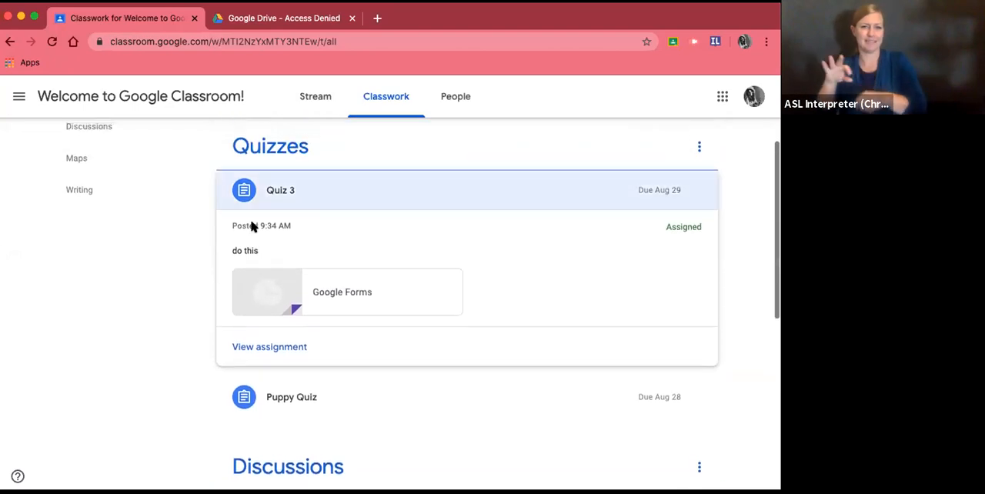
pyautogui.scroll(-5, 254, 228)
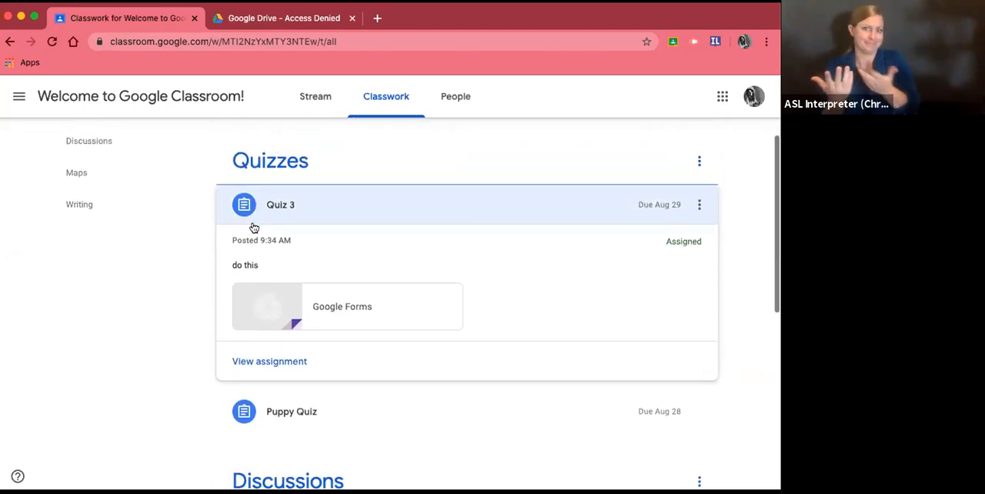
pyautogui.scroll(-2, 254, 228)
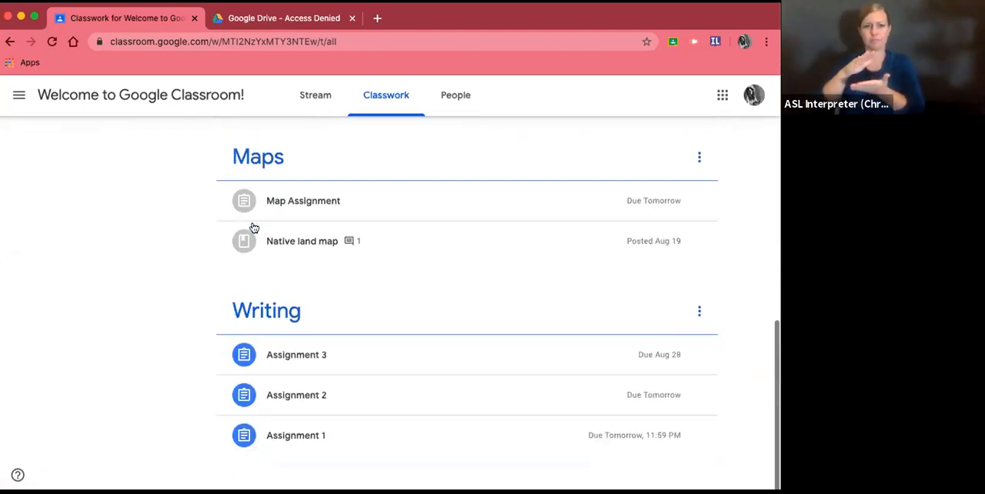
pyautogui.scroll(4, 254, 228)
pyautogui.scroll(5, 254, 228)
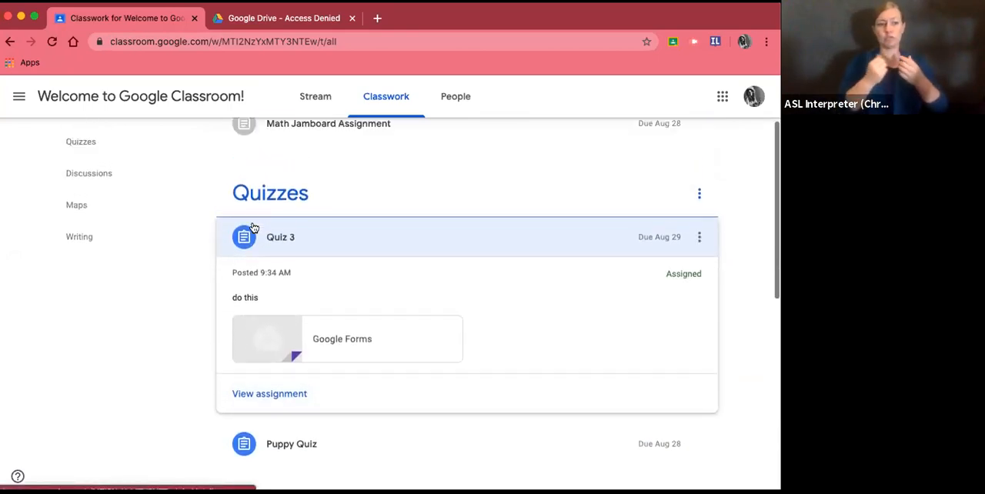
pyautogui.click(90, 191)
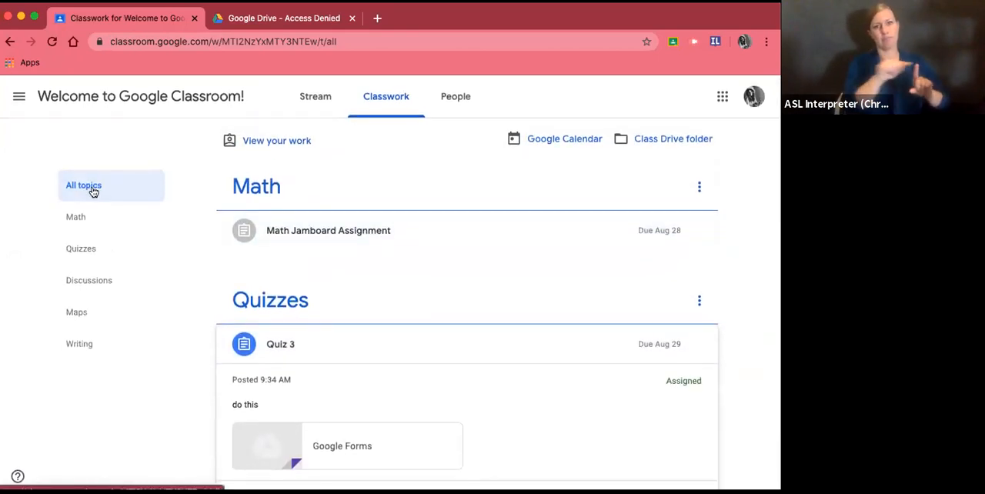
pyautogui.scroll(-3, 413, 353)
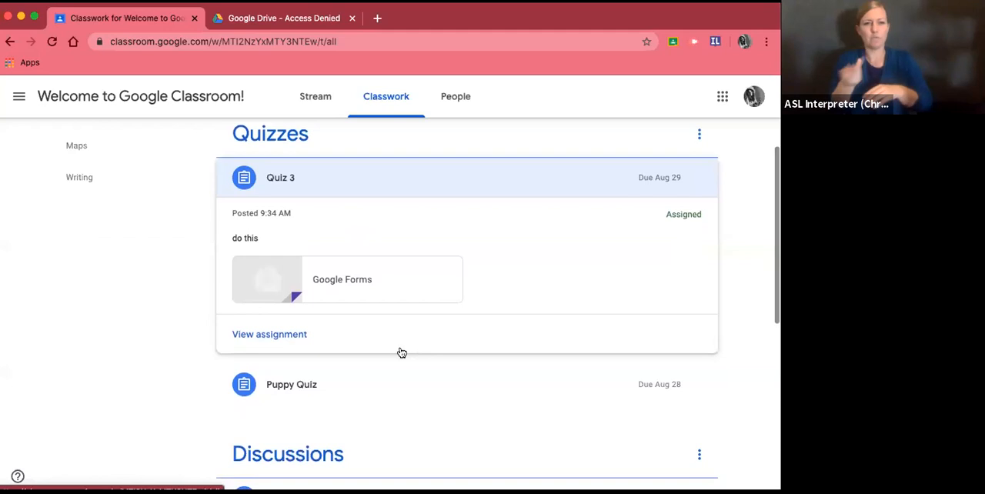
# - Open the Puppy Quiz assignment as the student and launch its attached Puppy Cuteness form
pyautogui.click(269, 385)
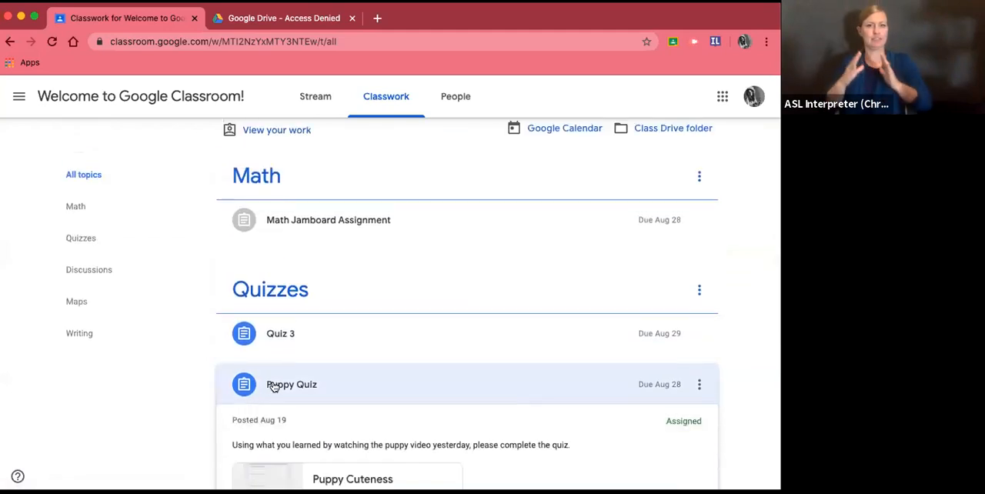
pyautogui.scroll(-3, 272, 387)
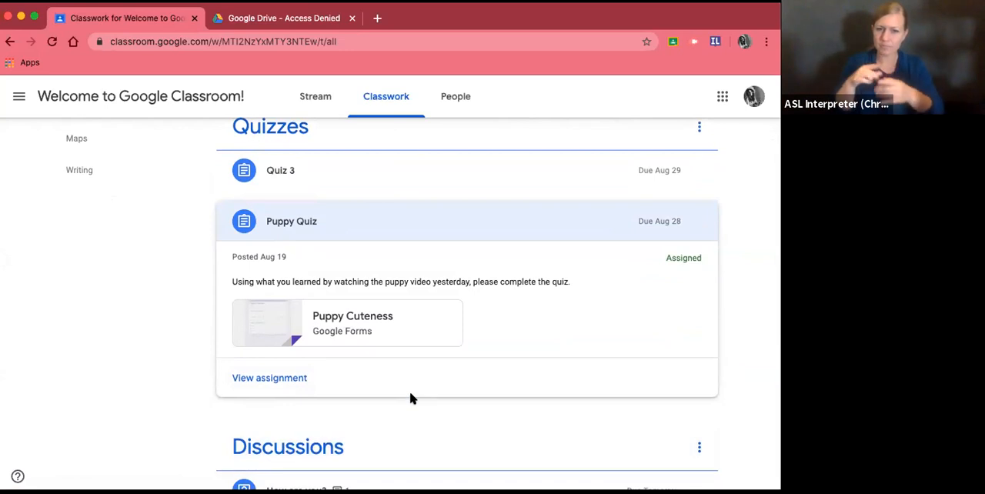
pyautogui.click(271, 378)
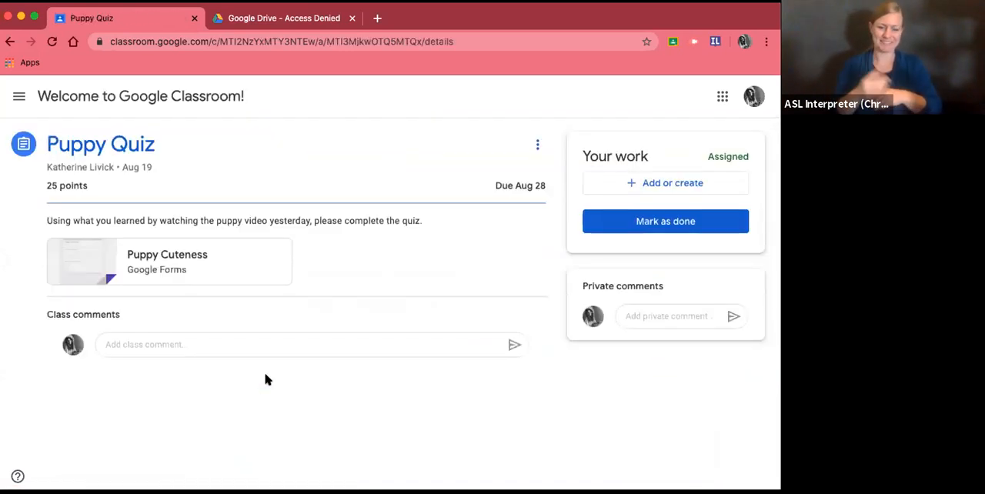
pyautogui.click(163, 257)
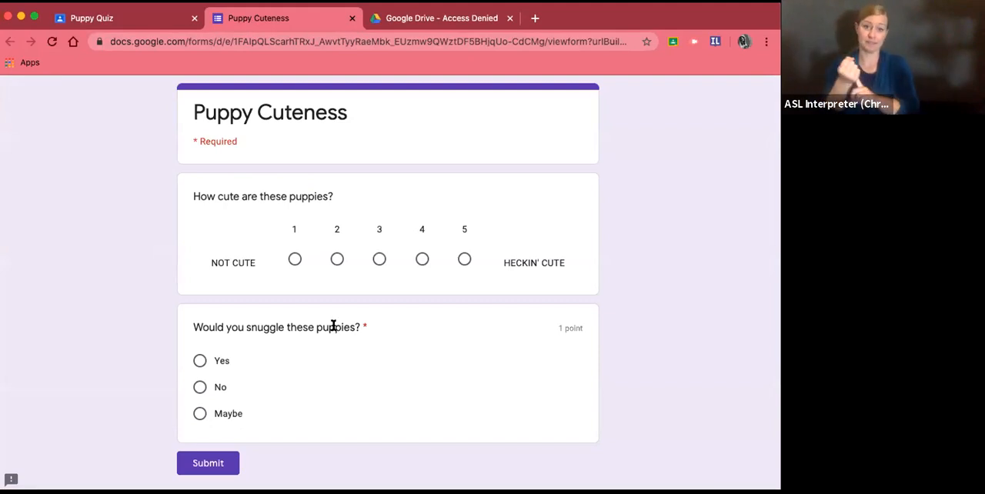
# - Rate the puppies' cuteness 4, answer Yes to snuggling them, and submit the Puppy Cuteness form
pyautogui.click(421, 259)
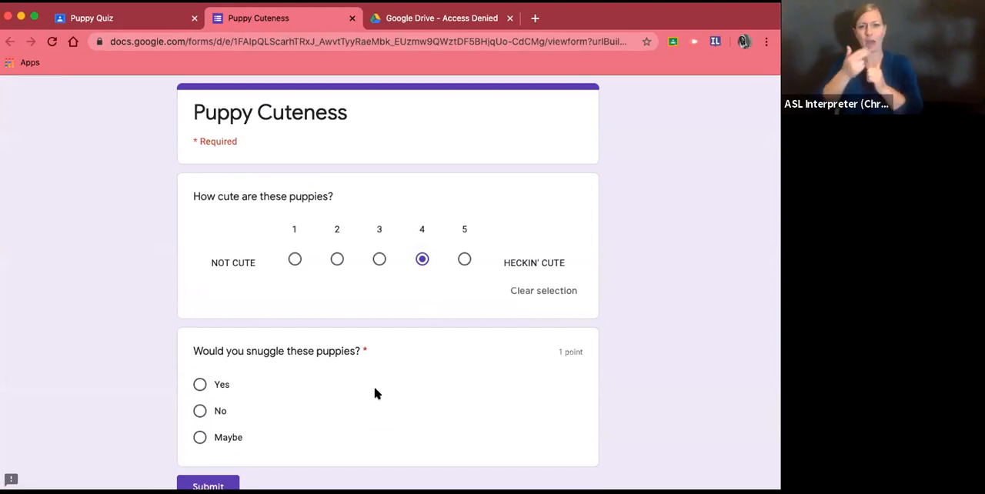
pyautogui.scroll(-2, 366, 374)
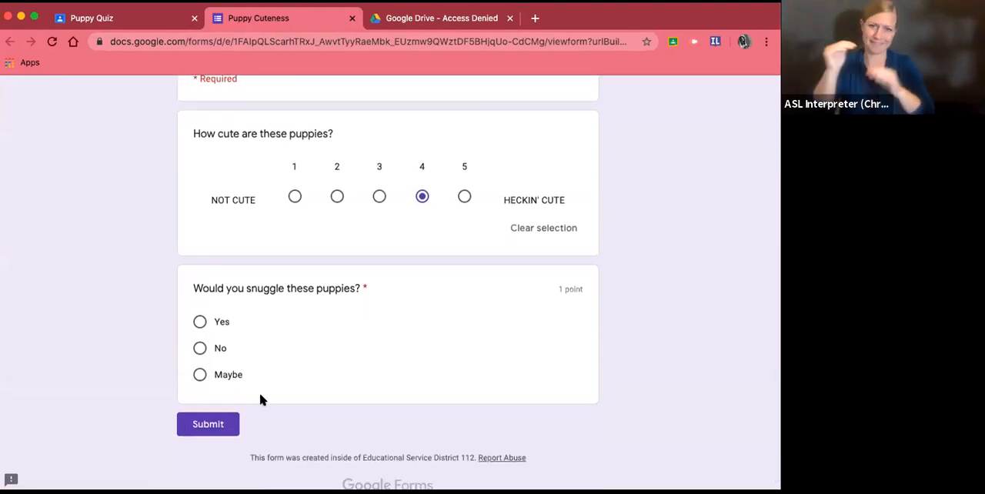
pyautogui.click(200, 322)
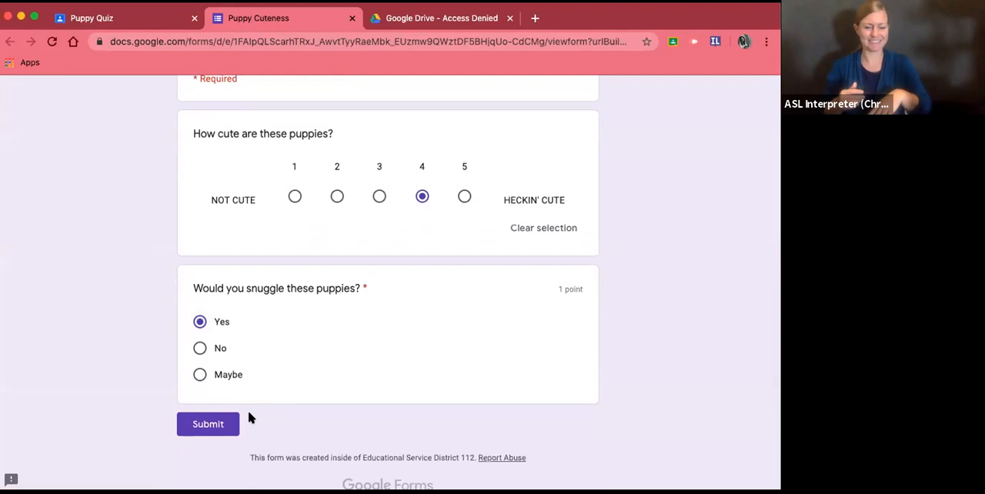
pyautogui.click(202, 424)
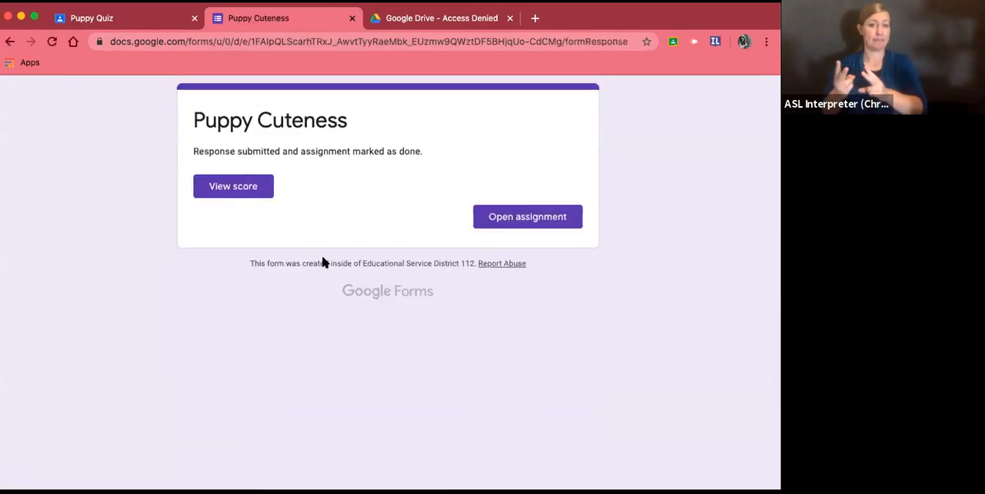
# - View the score for the submitted quiz and mark the Puppy Quiz assignment as done
pyautogui.click(248, 187)
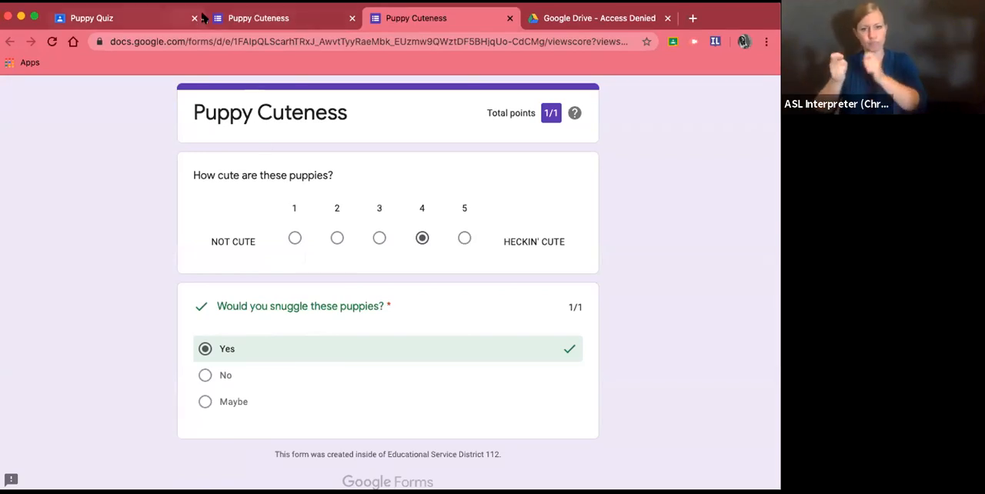
pyautogui.click(161, 19)
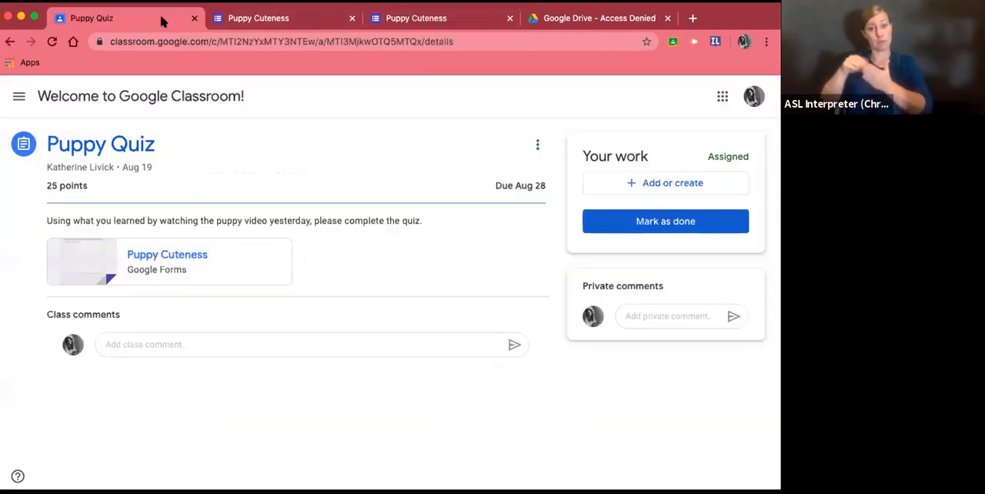
pyautogui.click(634, 221)
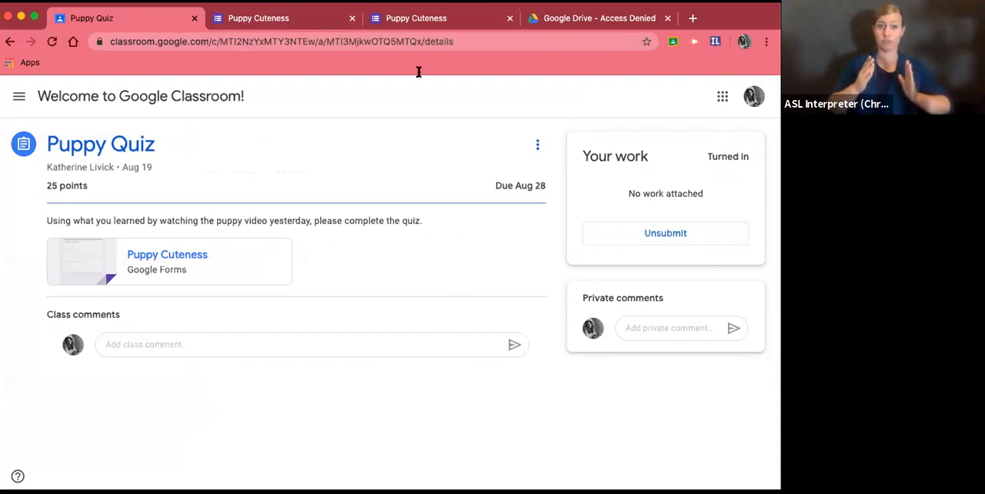
# - Switch to the teacher's Classroom window and open the Puppy Quiz's Puppy Cuteness form for editing
pyautogui.click(35, 14)
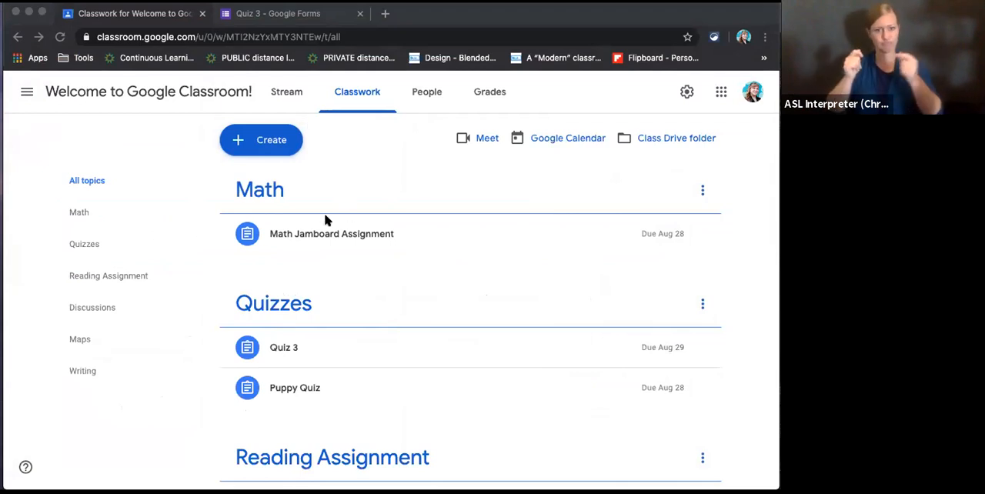
pyautogui.click(297, 390)
pyautogui.click(297, 390)
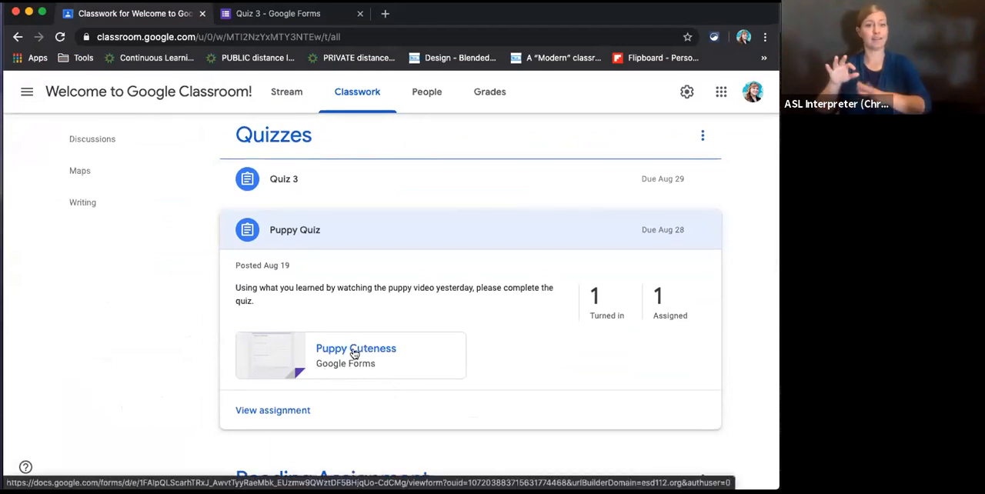
pyautogui.click(352, 350)
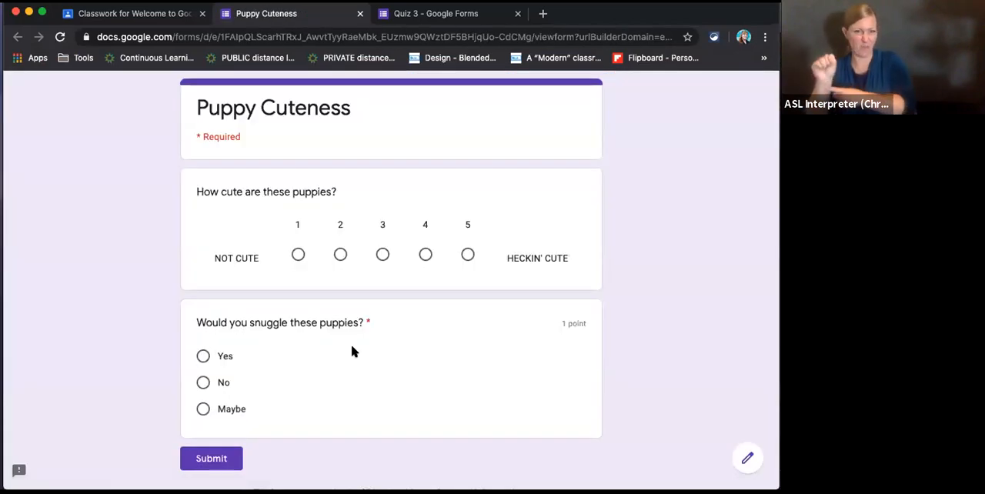
pyautogui.click(746, 460)
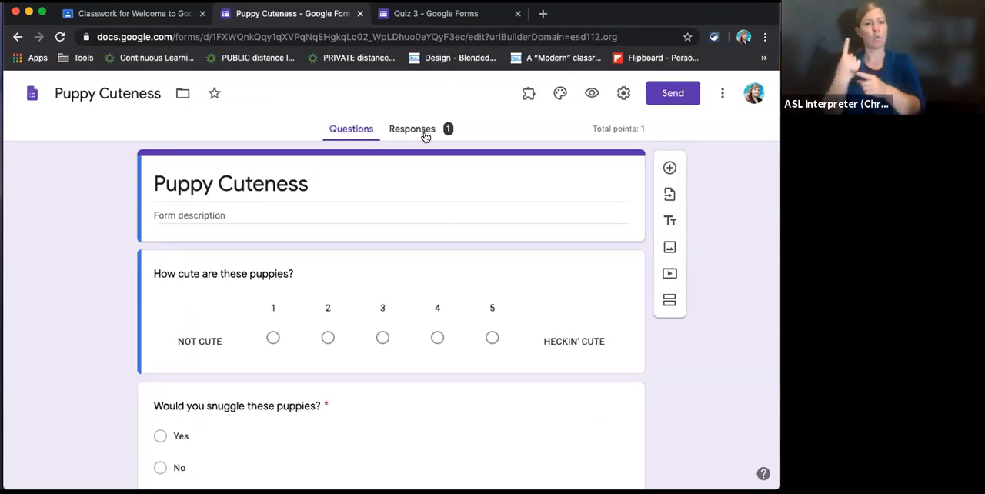
# - Review the Puppy Cuteness response summary, including the insights, points distribution and per-question charts
pyautogui.click(414, 129)
pyautogui.scroll(-3, 479, 348)
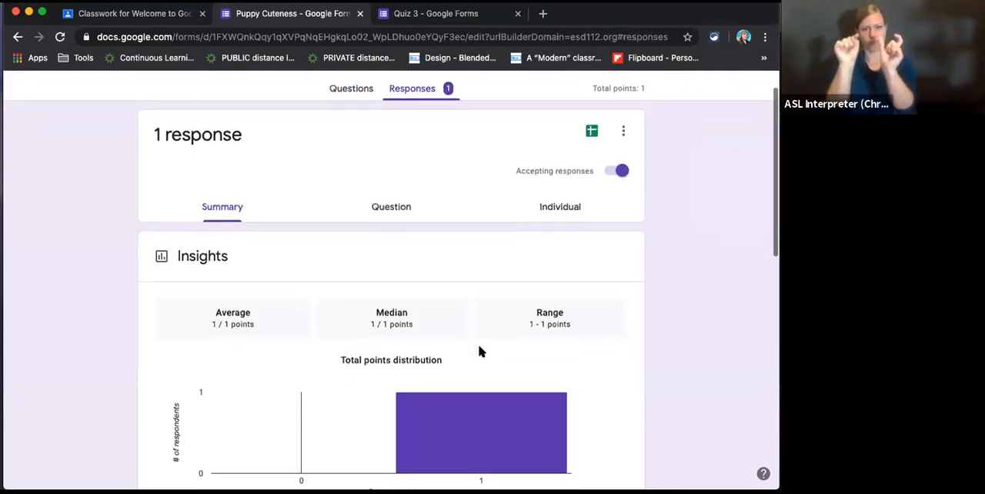
pyautogui.scroll(-3, 488, 371)
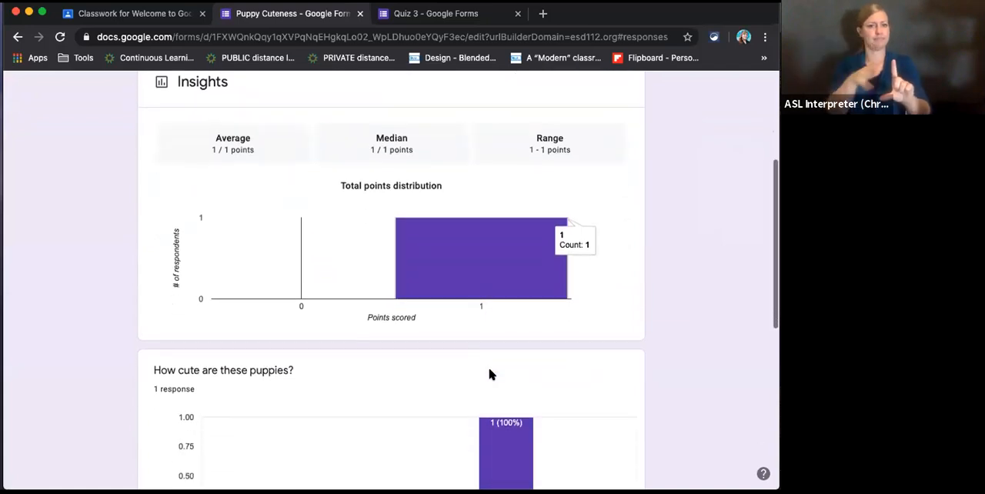
pyautogui.scroll(-5, 490, 373)
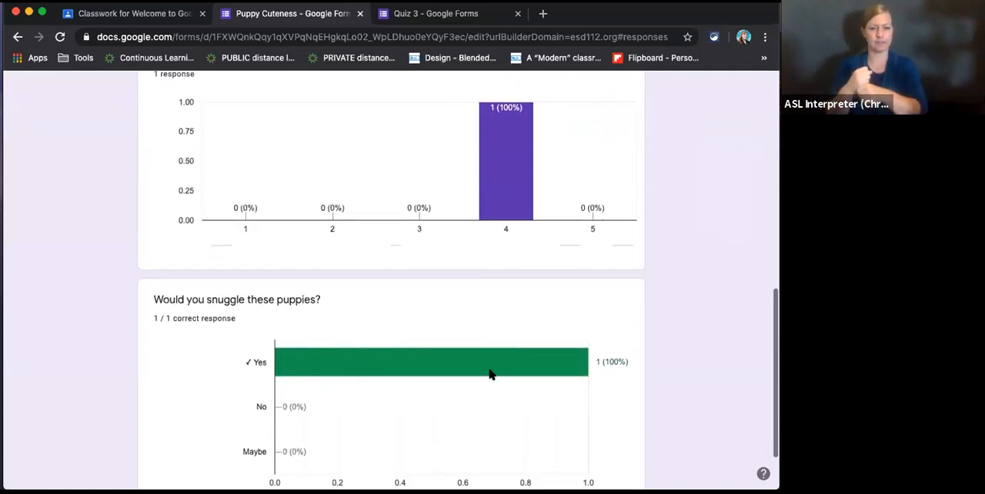
pyautogui.scroll(10, 490, 374)
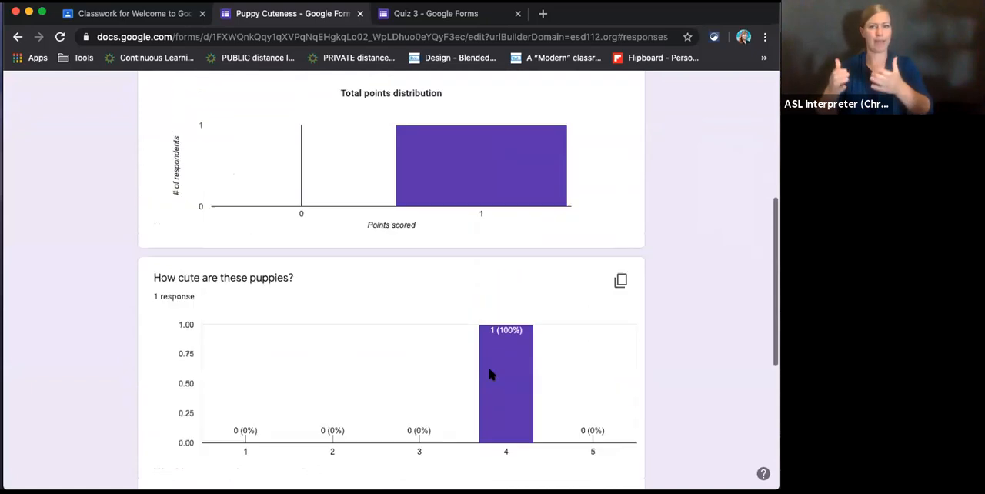
pyautogui.scroll(1, 491, 374)
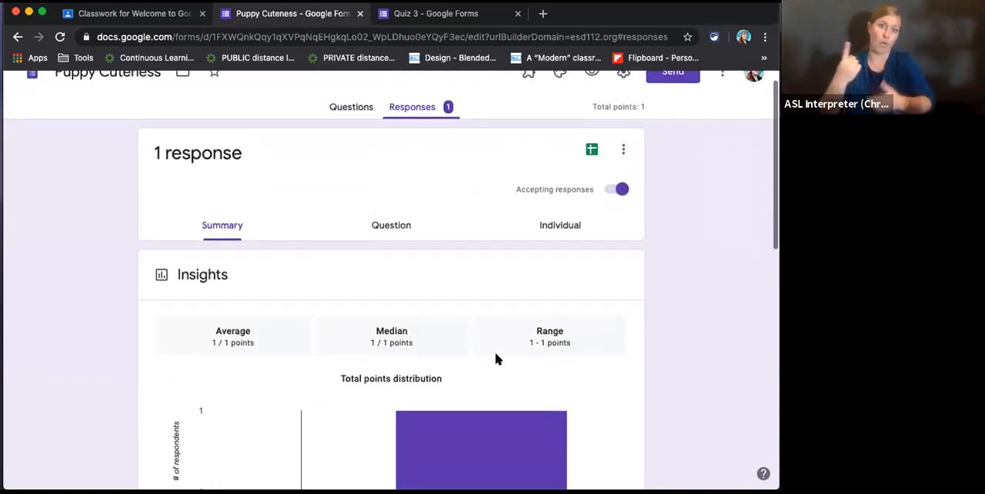
# - Examine the student's individual response and score in the Puppy Cuteness form
pyautogui.click(571, 228)
pyautogui.scroll(-4, 594, 449)
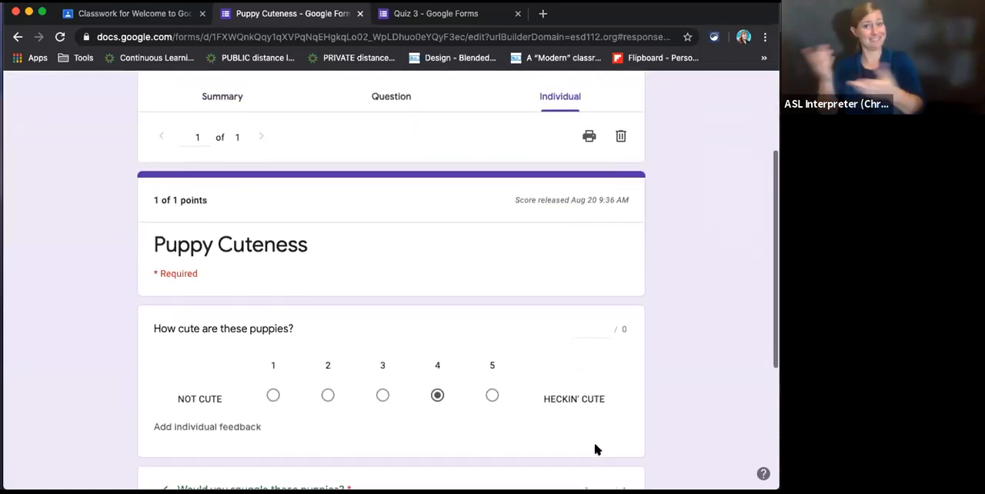
pyautogui.scroll(4, 594, 449)
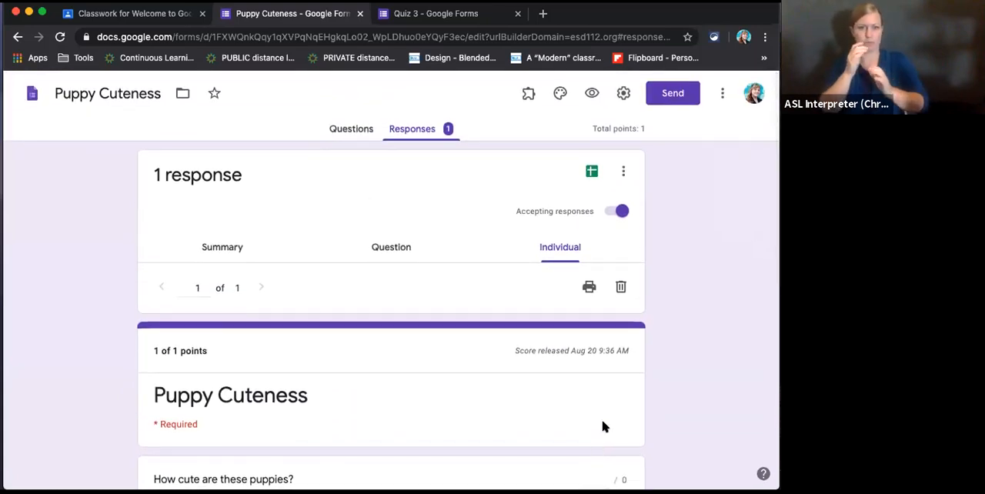
# - Return to the teacher's Classwork page and switch to the LMS 101 - Google Classroom presentation
pyautogui.click(147, 21)
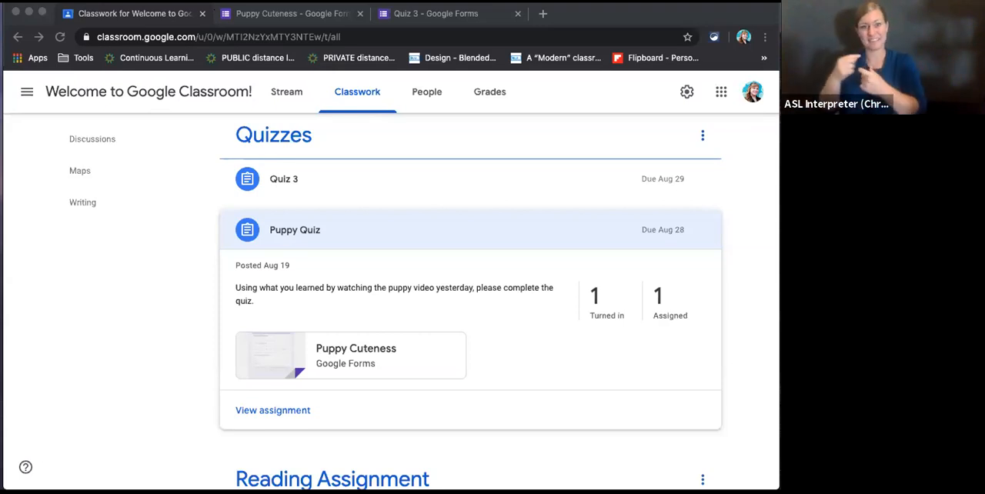
pyautogui.press('super+grave')
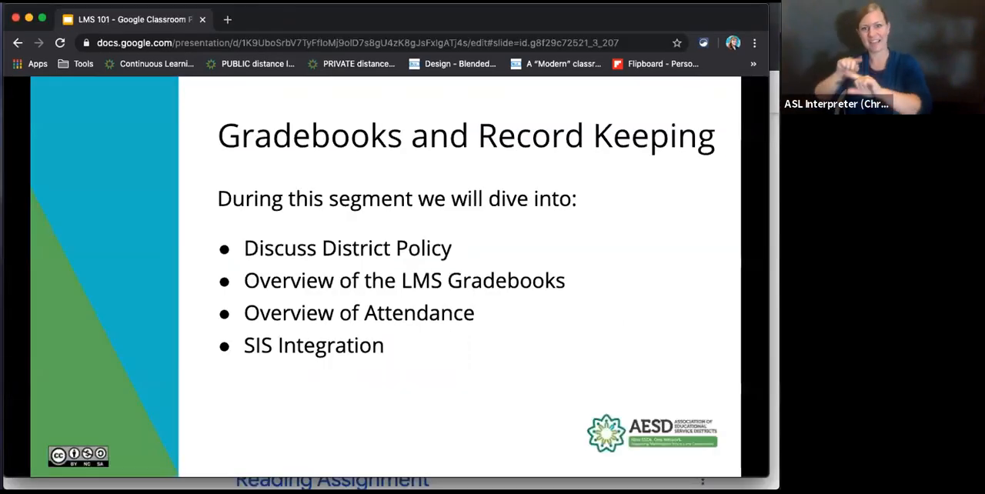
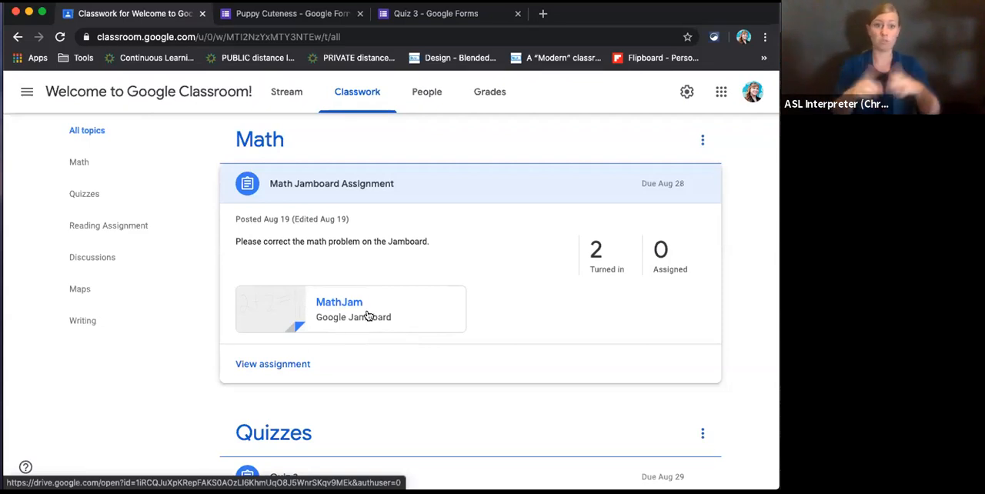
# - Open the MathJam Jamboard from the Math Jamboard Assignment and draw a black zigzag line below the equation
pyautogui.click(344, 305)
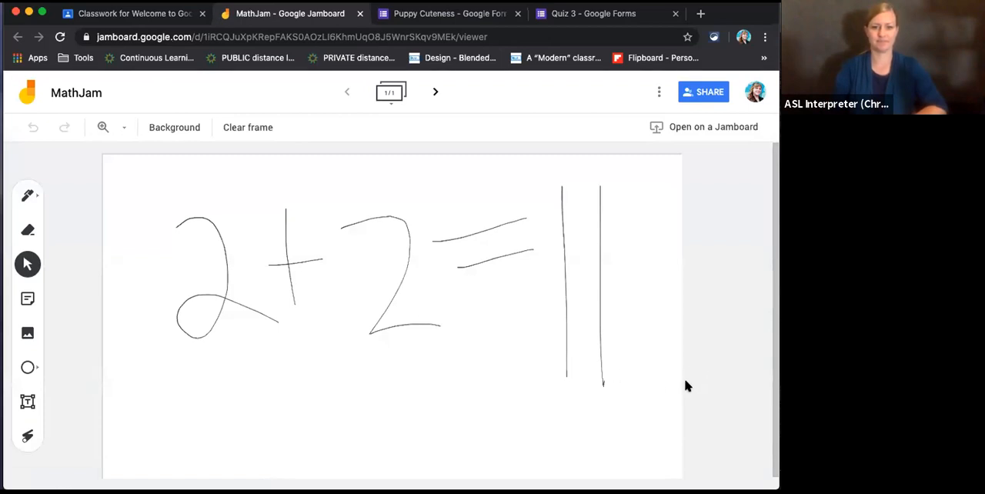
pyautogui.click(29, 198)
pyautogui.moveTo(145, 400)
pyautogui.mouseDown()
pyautogui.moveTo(167, 424)
pyautogui.moveTo(466, 415)
pyautogui.mouseUp()
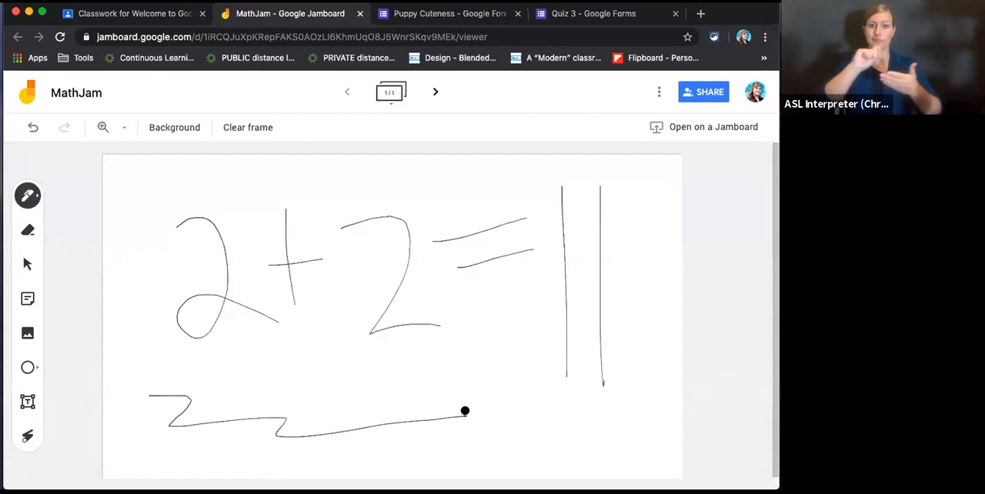
# - Set the pen colour to red and scribble a short mark beneath the equation's answer on the MathJam frame
pyautogui.click(36, 197)
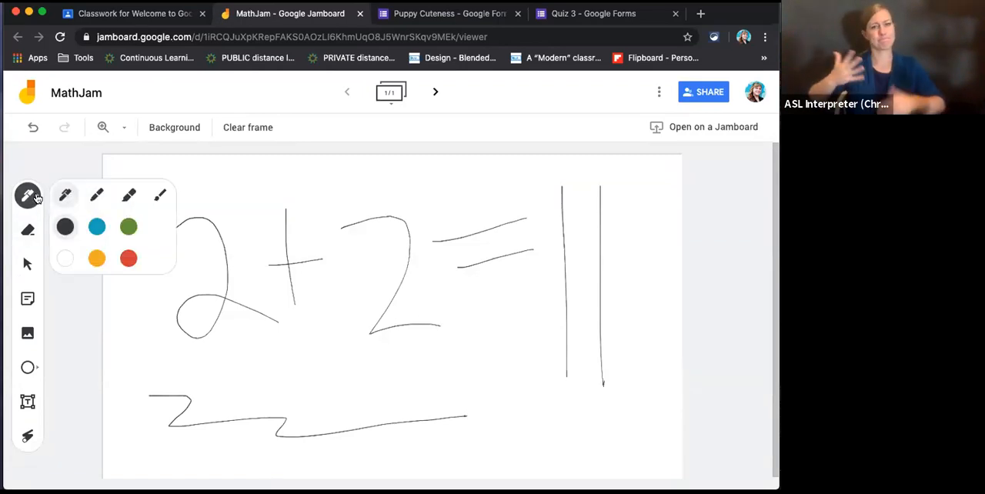
pyautogui.click(129, 259)
pyautogui.moveTo(517, 405)
pyautogui.mouseDown()
pyautogui.moveTo(607, 418)
pyautogui.moveTo(593, 424)
pyautogui.mouseUp()
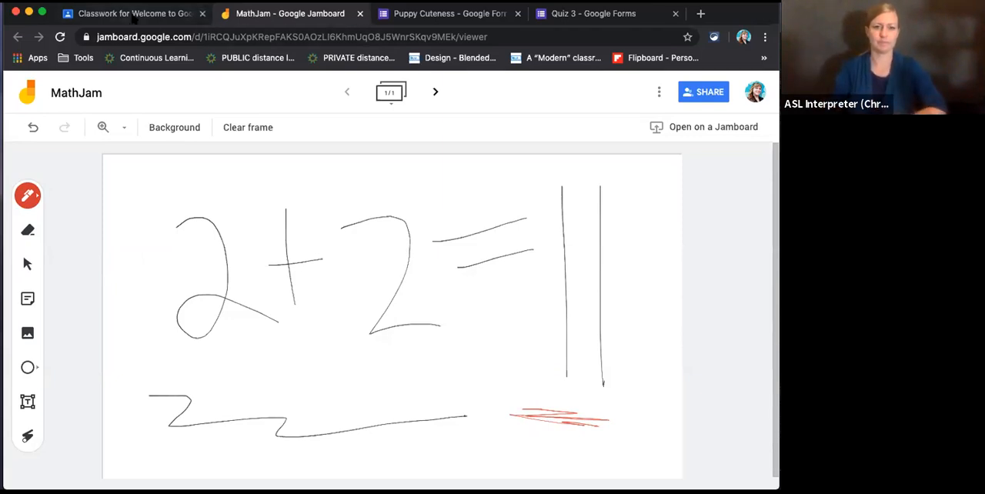
# - Leave the Jamboard, bring the student's Classroom window to the front and open its Classwork page
pyautogui.click(136, 13)
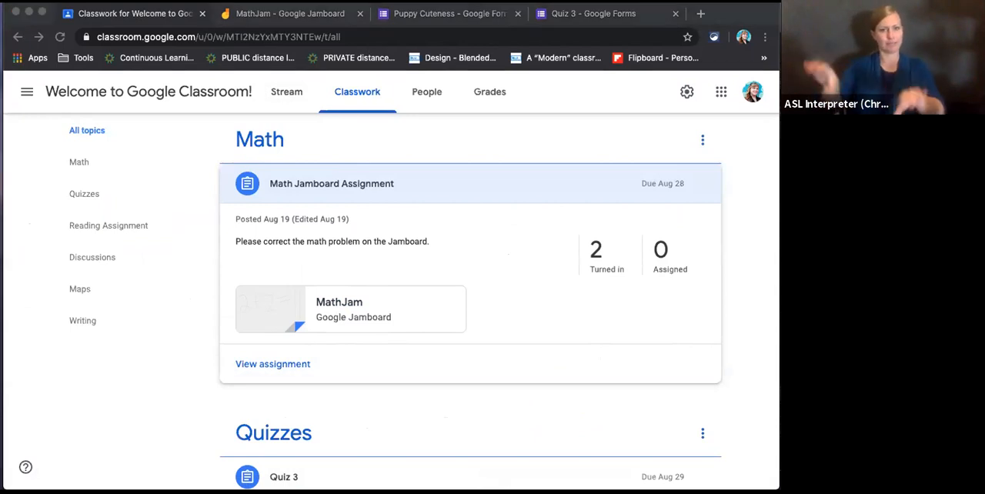
pyautogui.moveTo(778, 86); pyautogui.dragTo(738, 13)
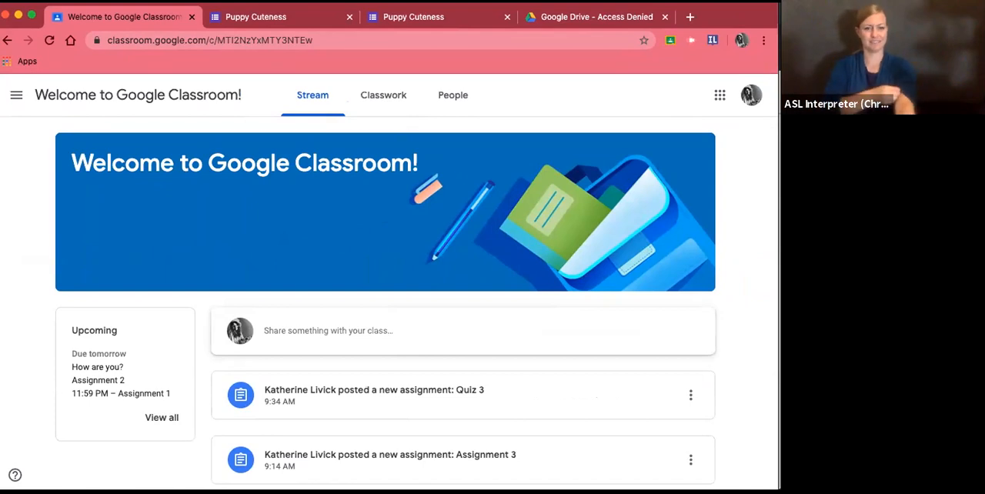
pyautogui.moveTo(0, 260); pyautogui.dragTo(27, 260)
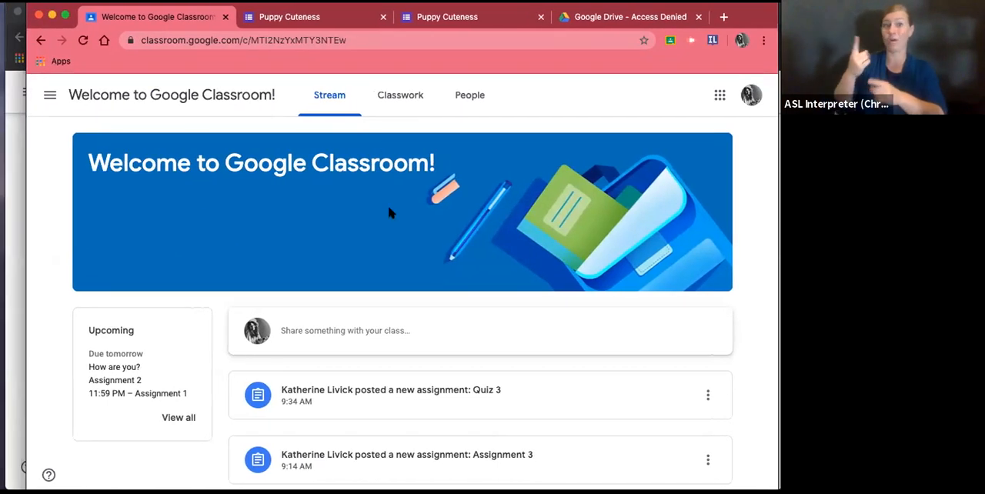
pyautogui.click(388, 102)
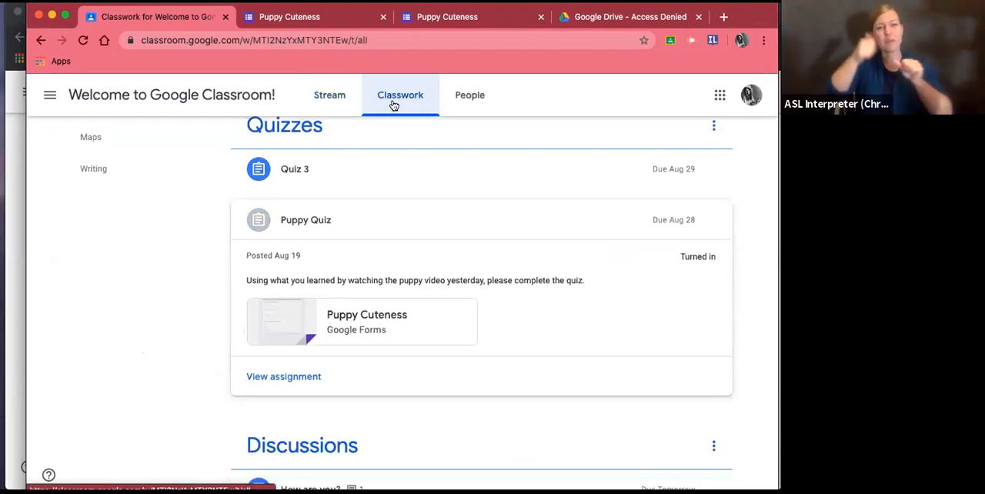
# - Expand the Native land map material in the Maps topic to show its description and link
pyautogui.scroll(-3, 389, 276)
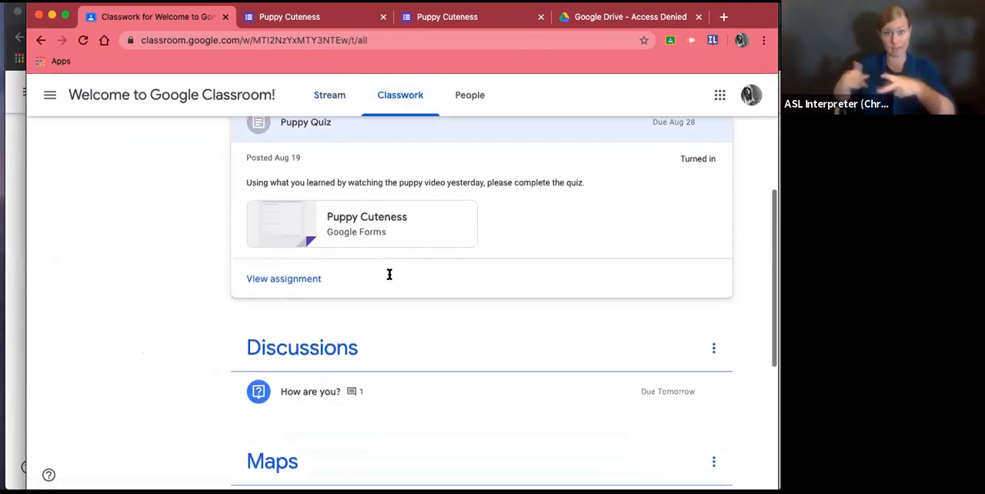
pyautogui.scroll(-3, 390, 279)
pyautogui.scroll(-2, 389, 279)
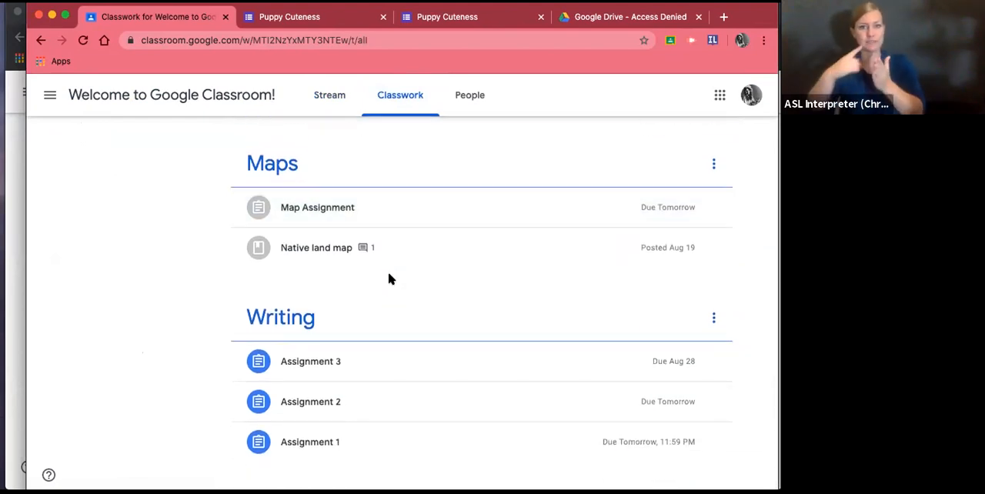
pyautogui.scroll(-1, 389, 279)
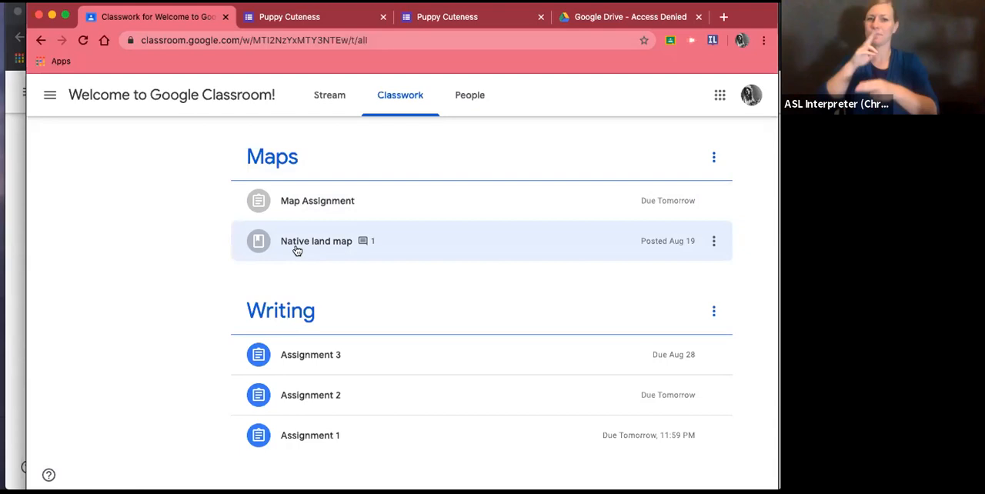
pyautogui.click(304, 245)
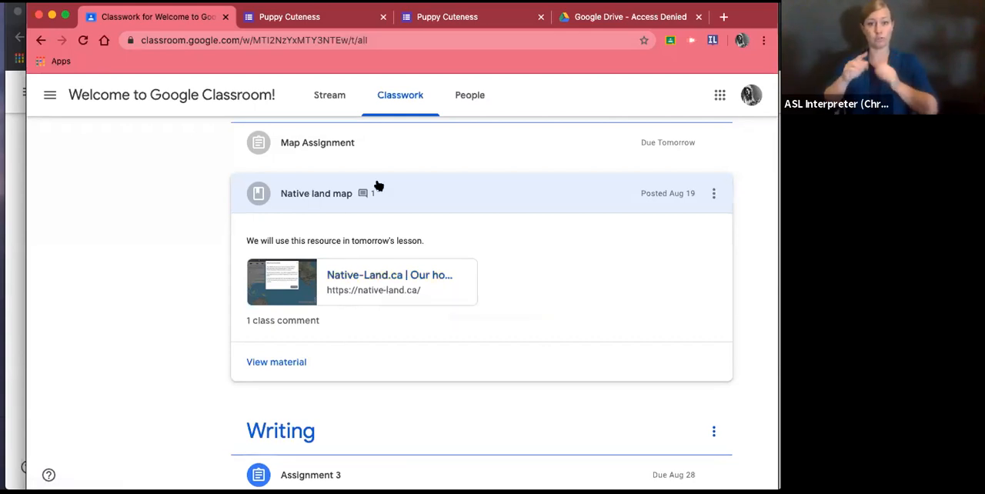
# - Examine the student's turned-in MathJam Jamboard from the Math Jamboard Assignment and return to the Classwork page
pyautogui.scroll(2, 378, 187)
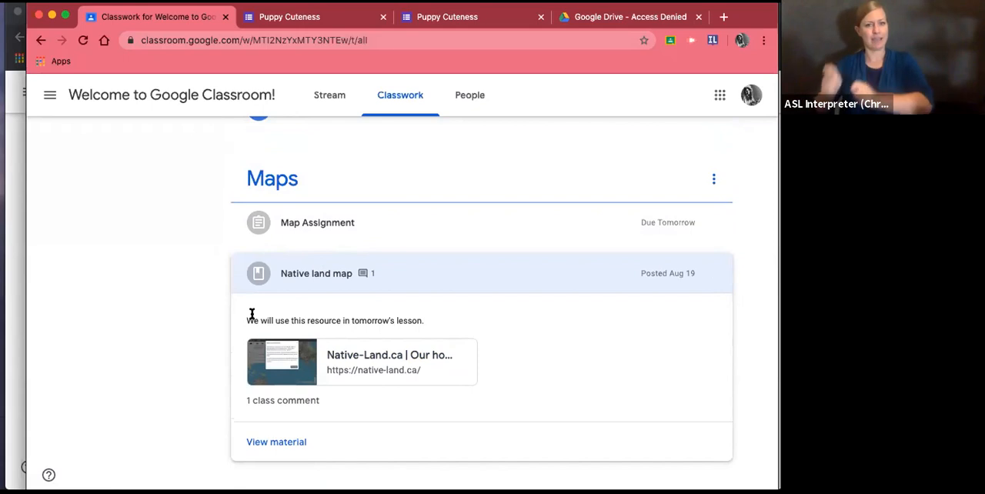
pyautogui.scroll(3, 252, 317)
pyautogui.scroll(5, 252, 313)
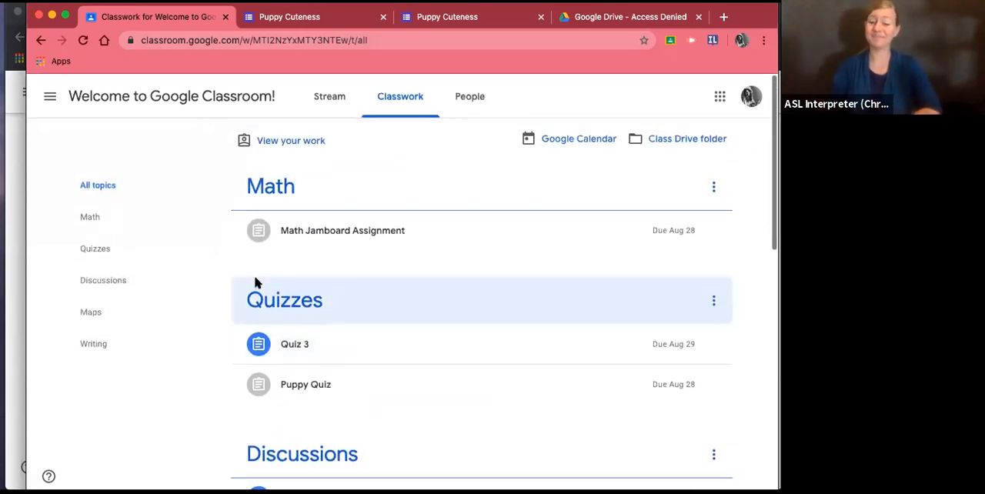
pyautogui.click(333, 231)
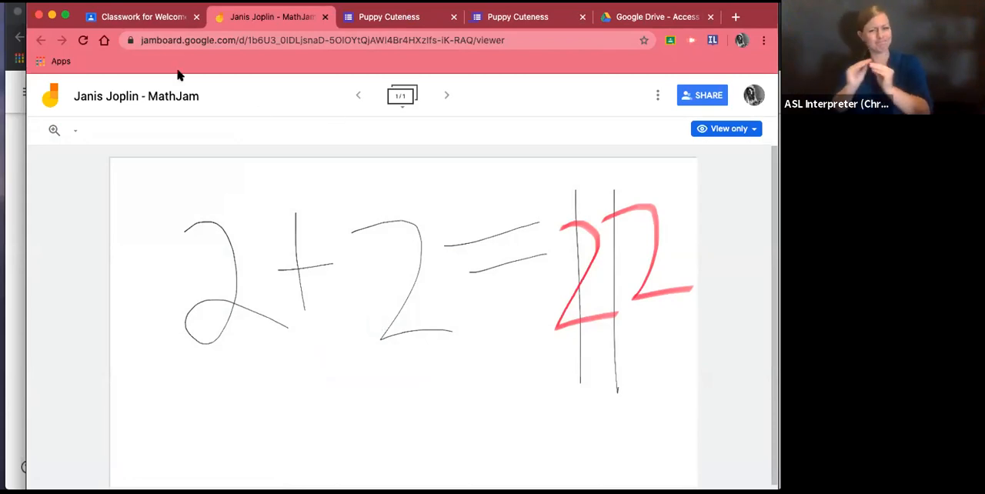
pyautogui.click(147, 17)
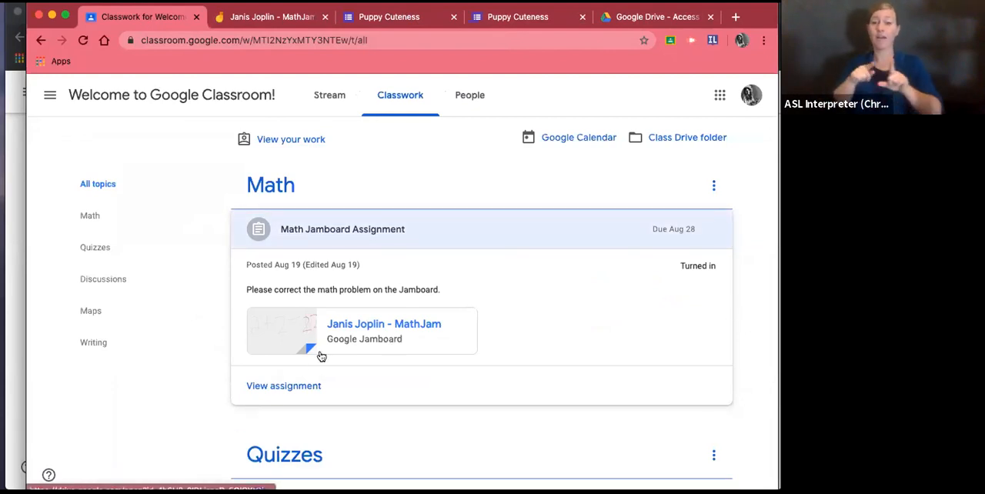
pyautogui.click(284, 387)
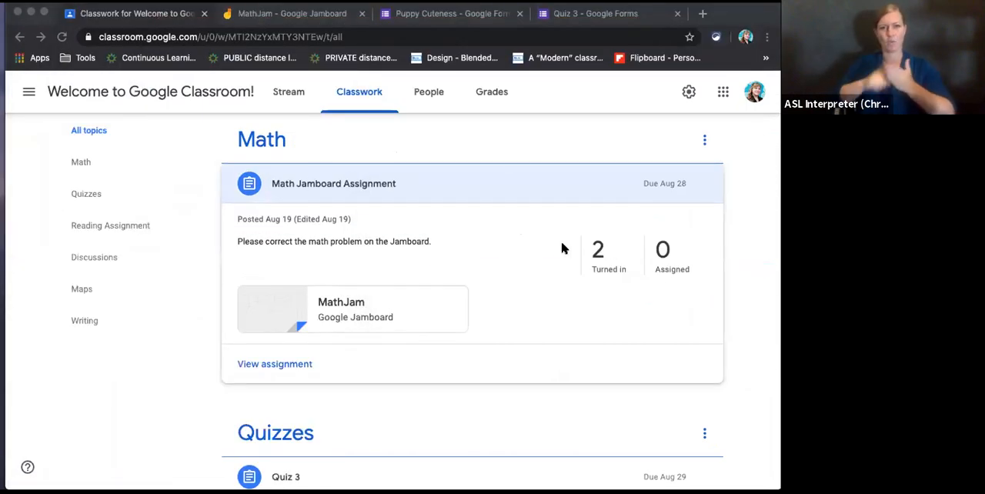
# - Open the turned-in work for the teacher's Math Jamboard Assignment and filter it by All, ending on Turned in
pyautogui.click(597, 264)
pyautogui.click(597, 264)
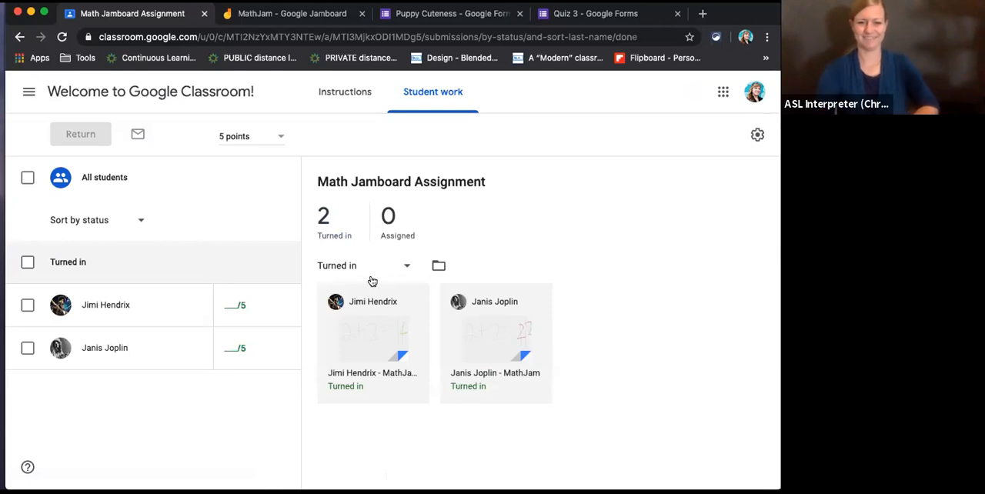
pyautogui.click(371, 275)
pyautogui.click(361, 237)
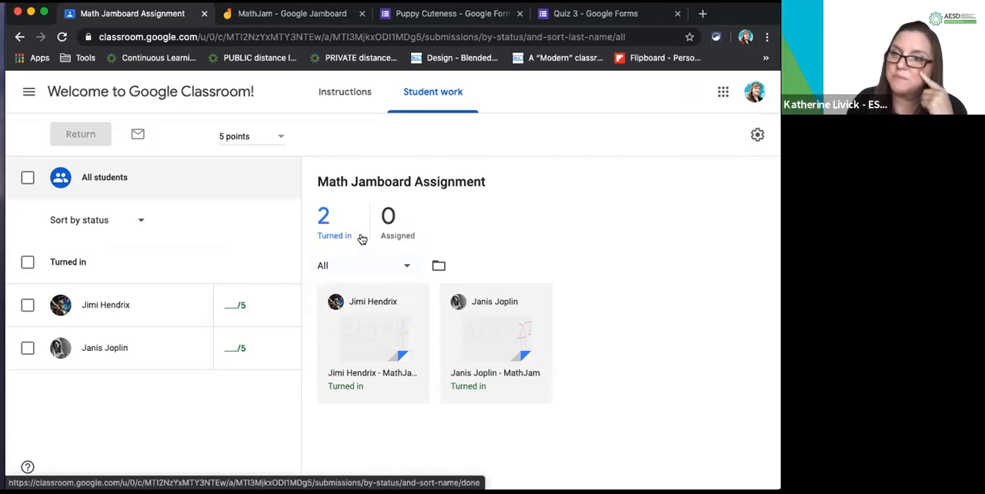
pyautogui.click(373, 273)
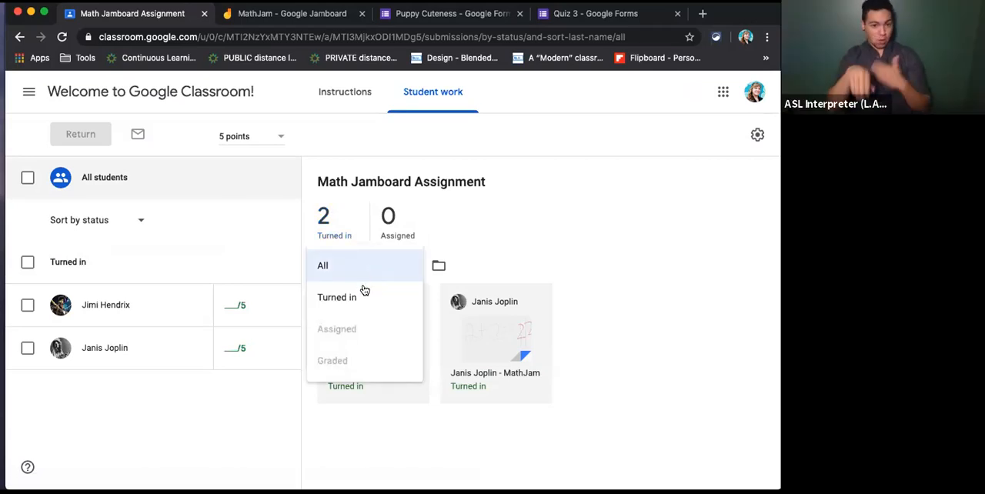
pyautogui.click(364, 292)
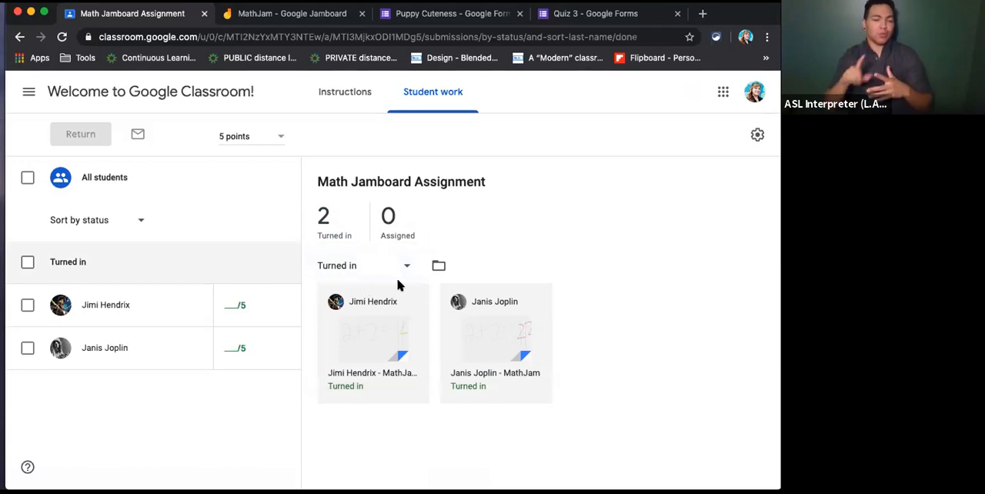
# - Open the first student's MathJam submission and post the private comment "Can you please try again?"
pyautogui.click(383, 355)
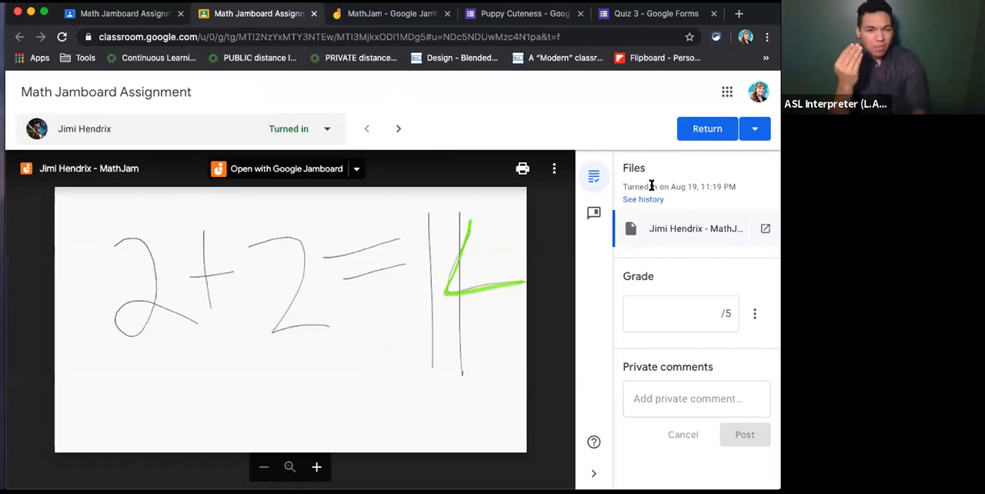
pyautogui.click(702, 311)
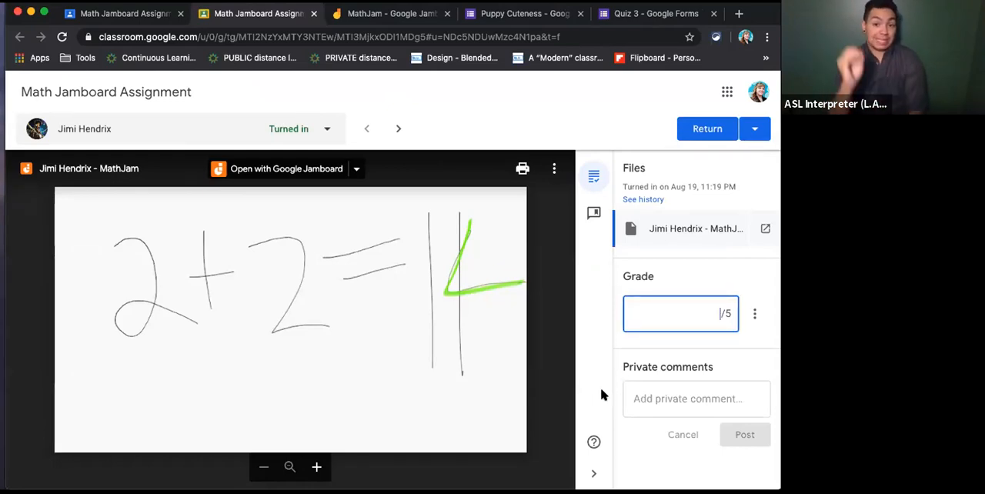
pyautogui.click(645, 390)
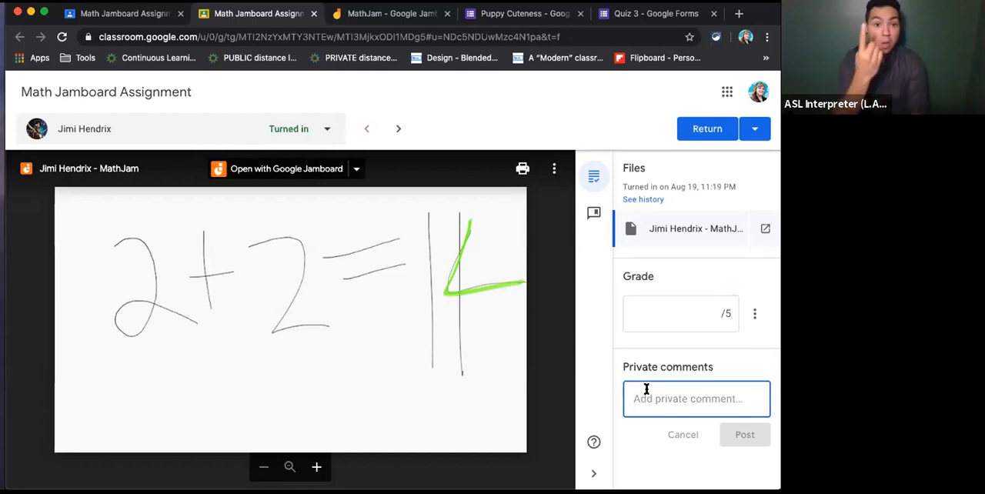
pyautogui.write('Can')
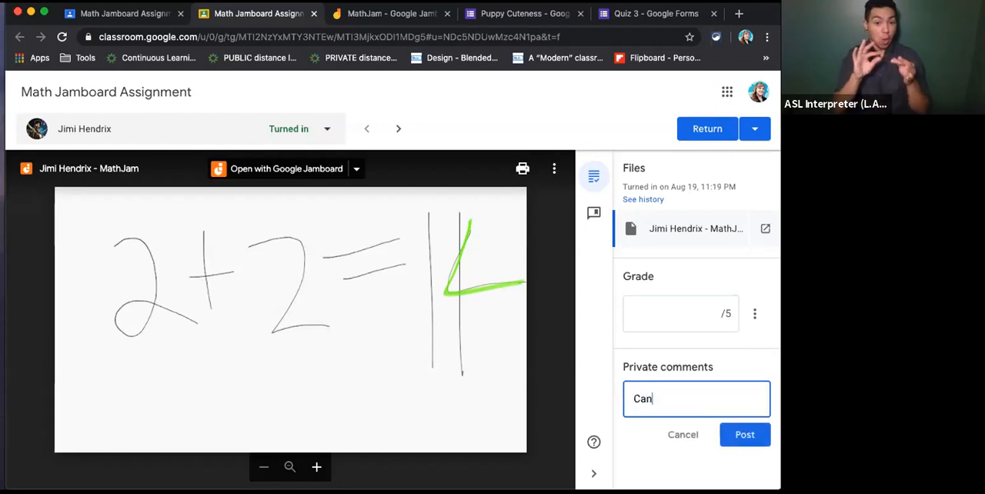
pyautogui.write(' you please try again?')
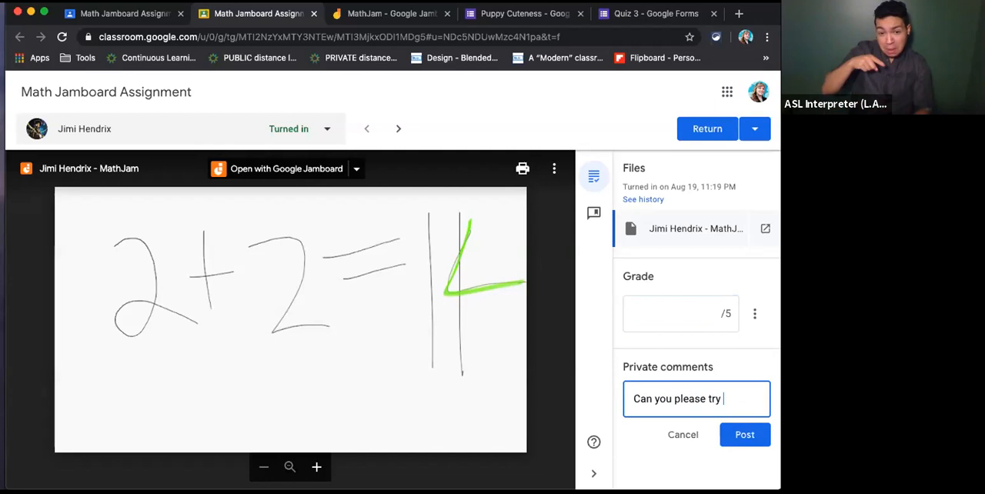
pyautogui.click(727, 435)
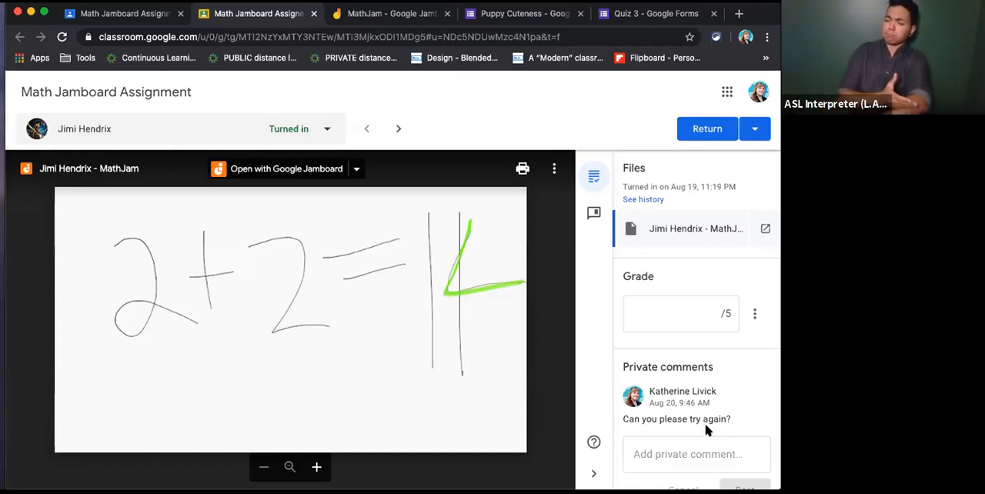
# - Return the first student's MathJam work without a grade and go back to the assignment's Student work page
pyautogui.click(709, 131)
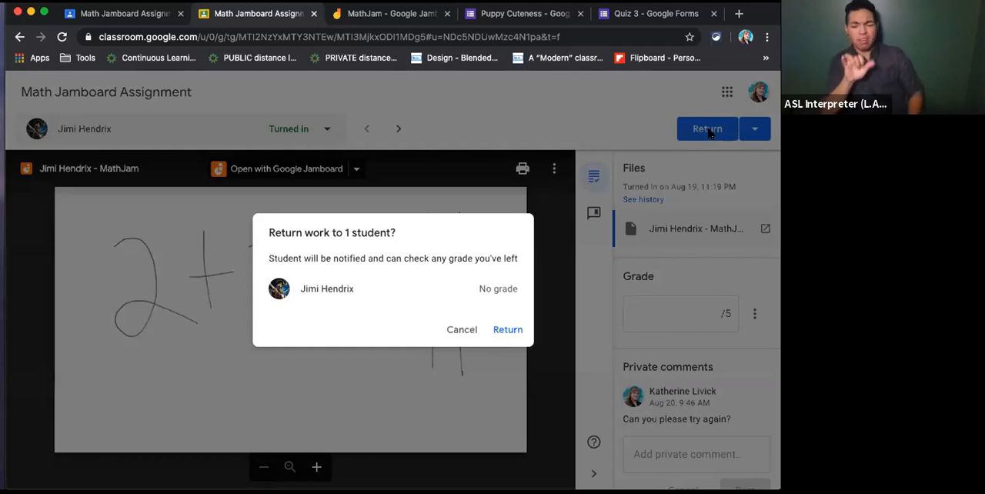
pyautogui.click(502, 332)
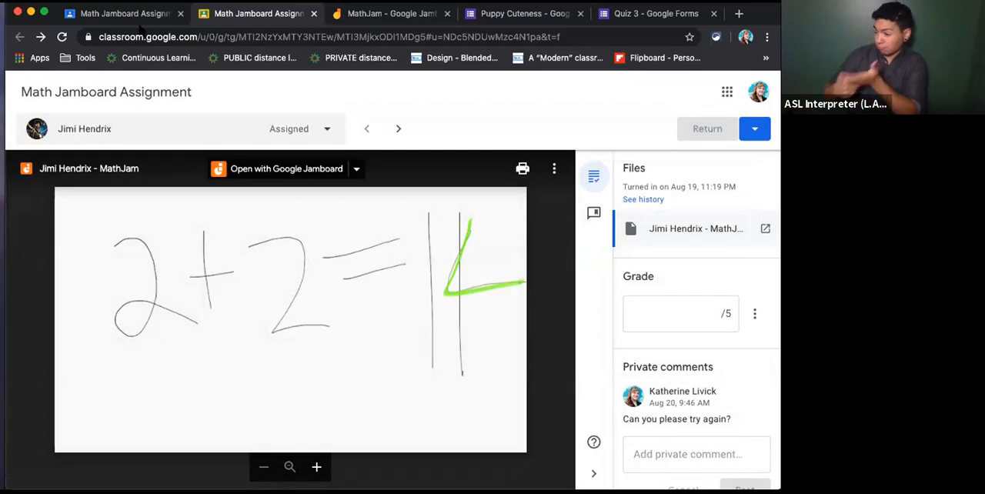
pyautogui.click(142, 14)
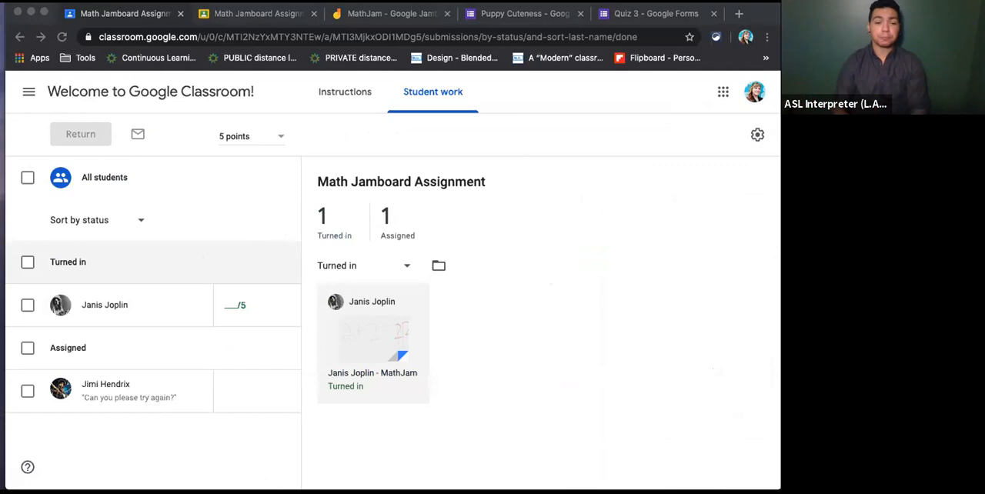
# - Bring the first student's Classroom window over the teacher's window, reload the class Stream and look through its recent posts
pyautogui.moveTo(984, 86); pyautogui.dragTo(473, 64)
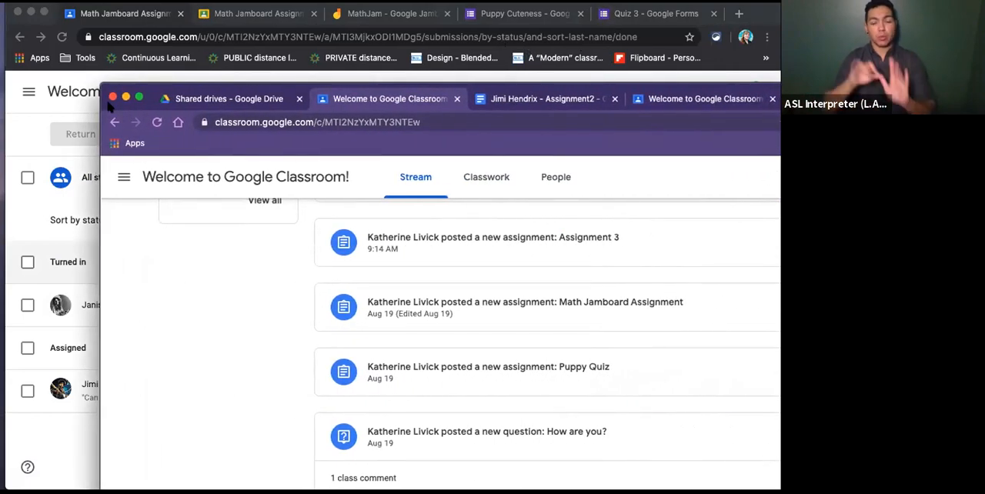
pyautogui.moveTo(845, 93); pyautogui.dragTo(745, 16)
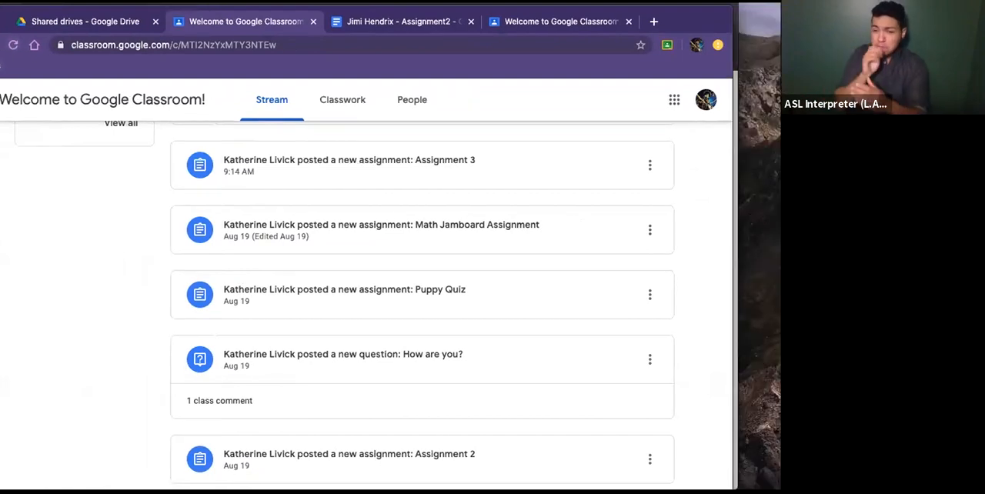
pyautogui.click(13, 44)
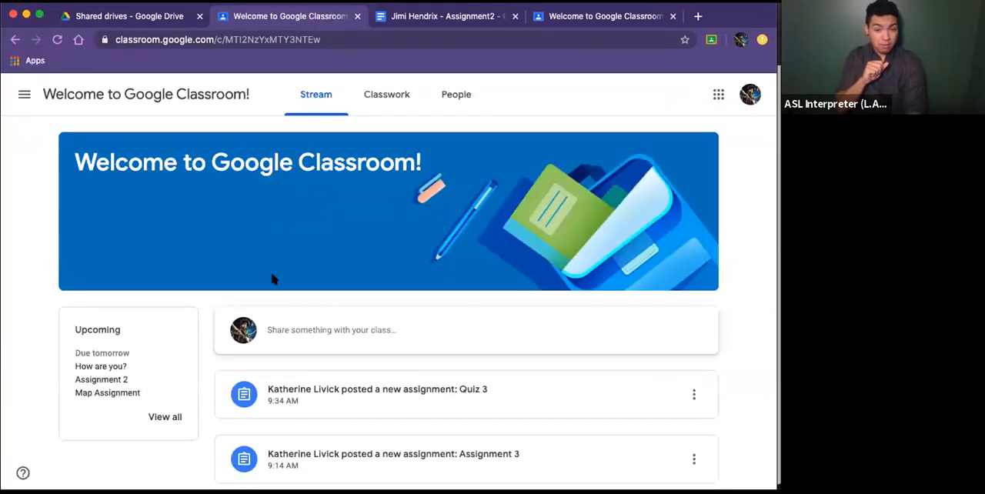
pyautogui.scroll(-3, 335, 402)
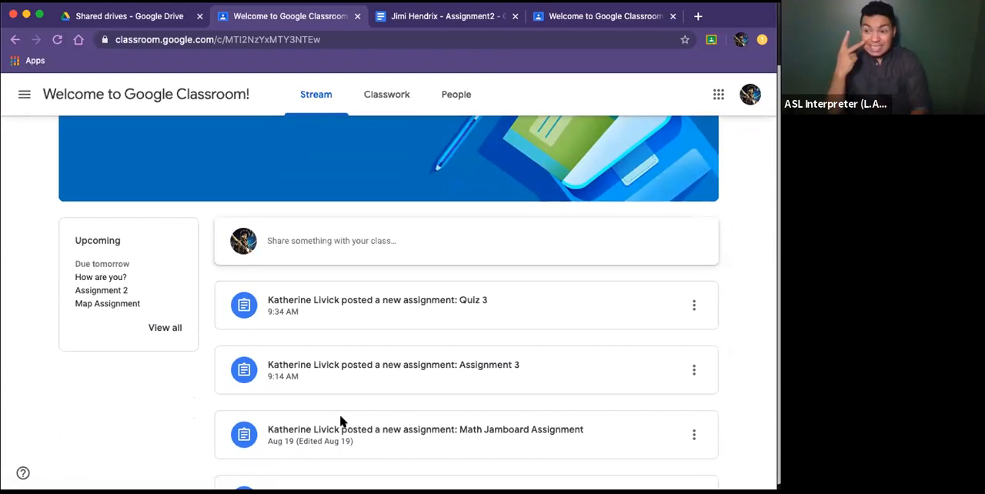
pyautogui.scroll(1, 356, 441)
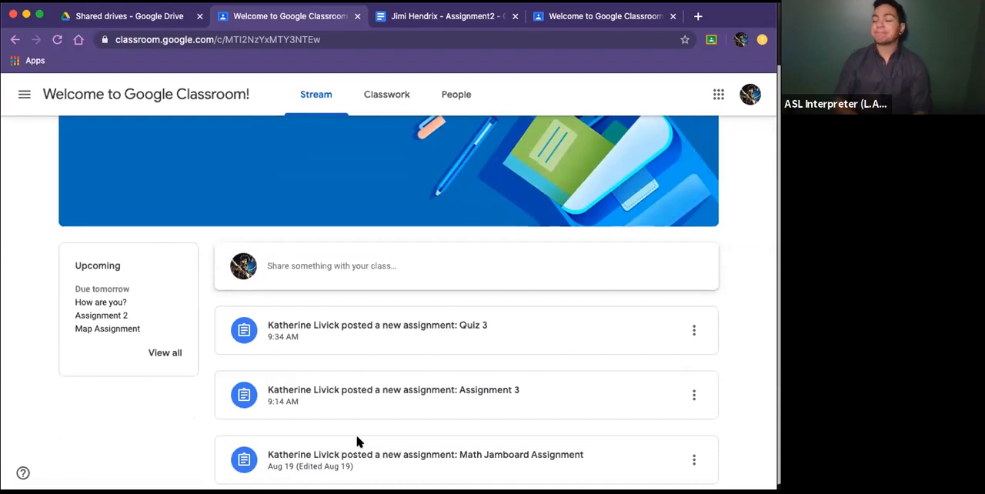
# - Look over the first student's Stream, then open that student's Classwork page and reload it
pyautogui.scroll(1, 357, 441)
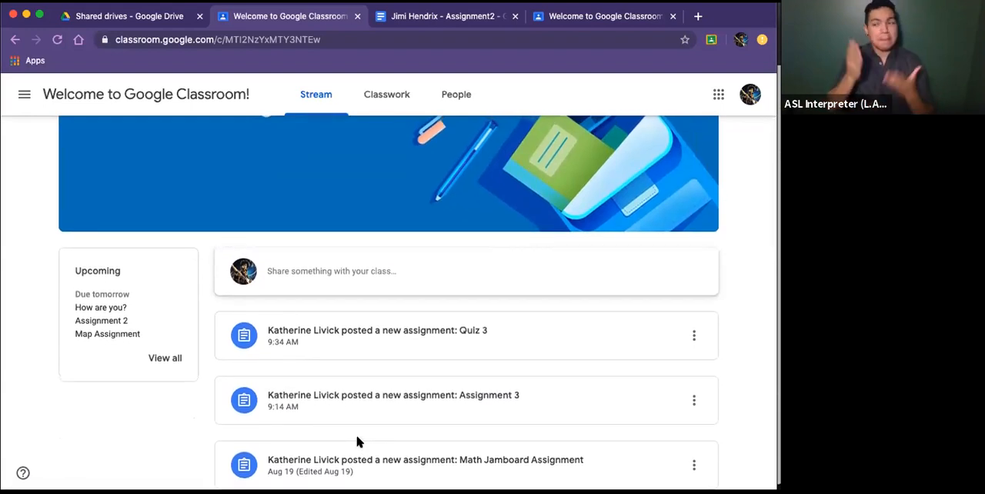
pyautogui.scroll(1, 356, 441)
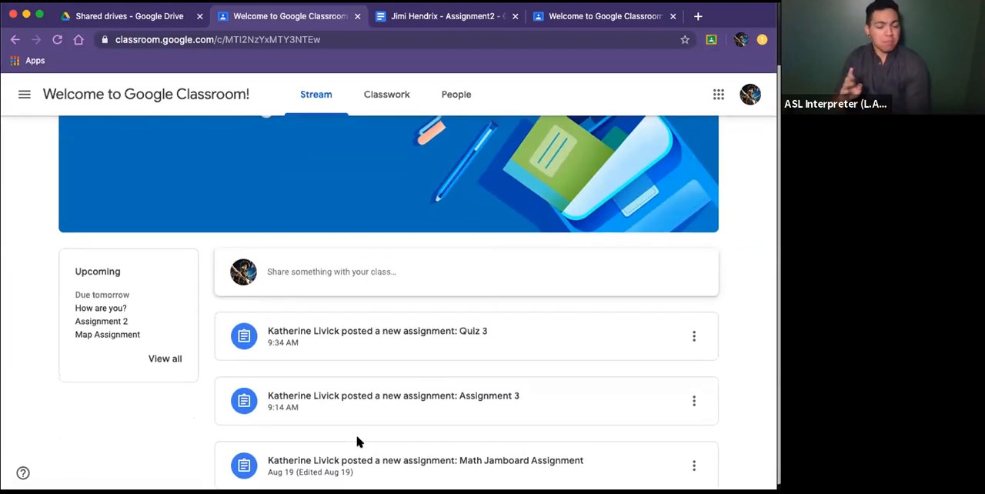
pyautogui.scroll(1, 356, 441)
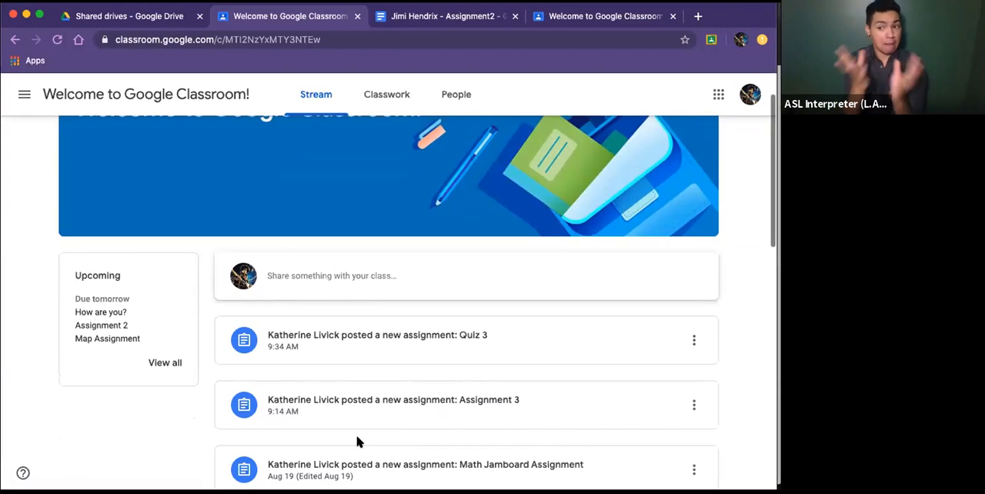
pyautogui.scroll(3, 357, 441)
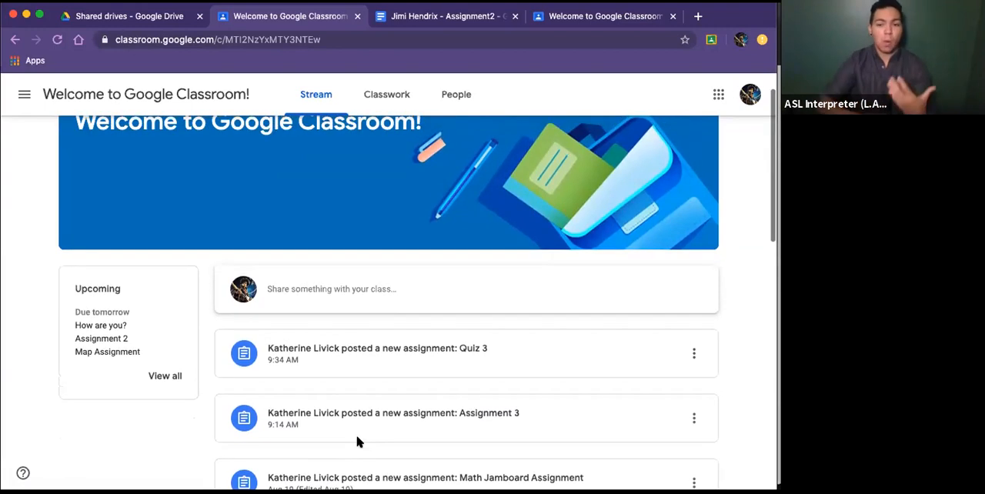
pyautogui.scroll(1, 356, 442)
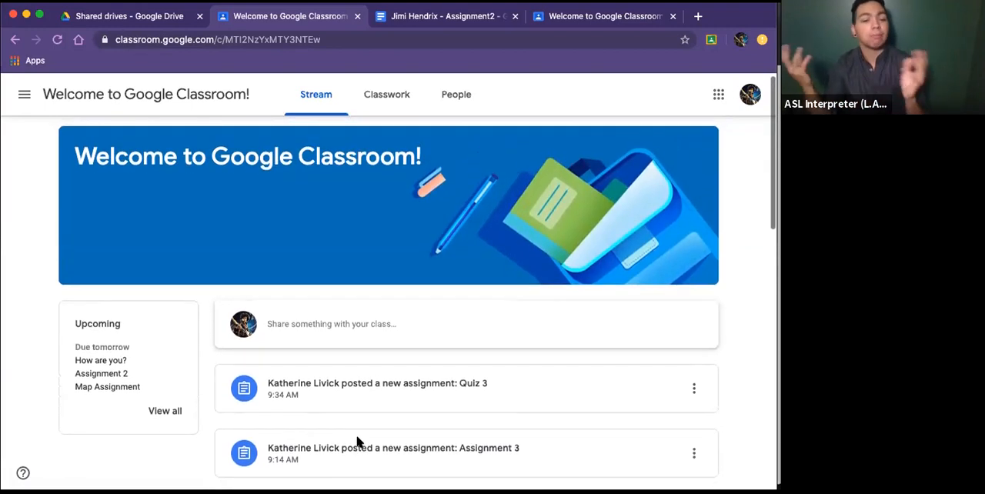
pyautogui.scroll(-1, 356, 441)
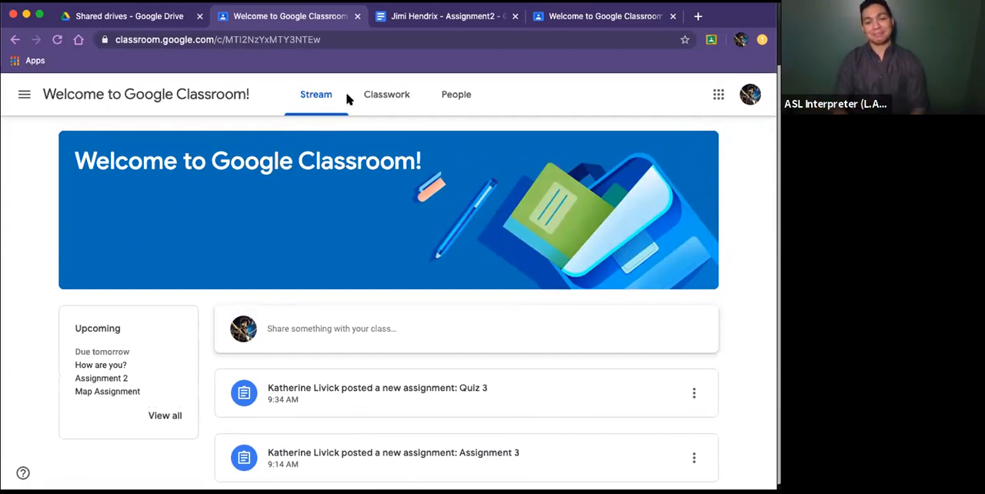
pyautogui.click(397, 94)
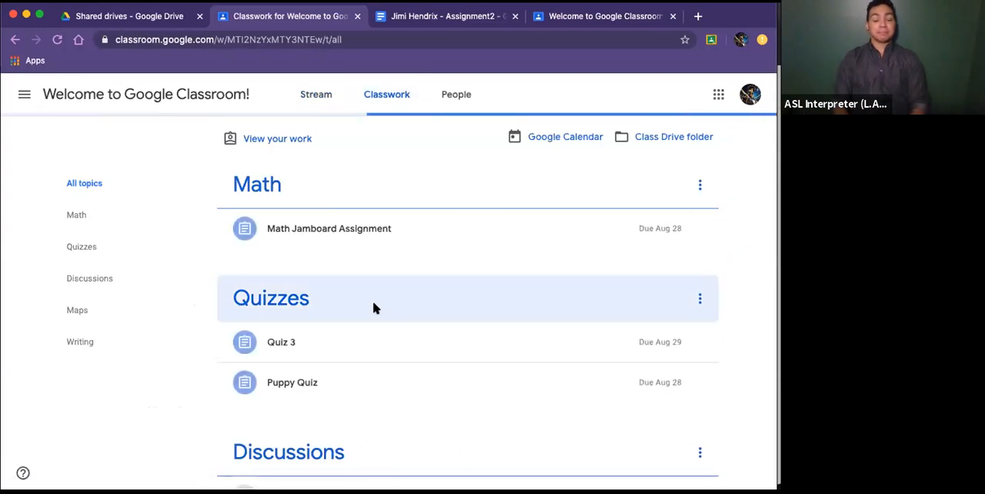
pyautogui.click(57, 39)
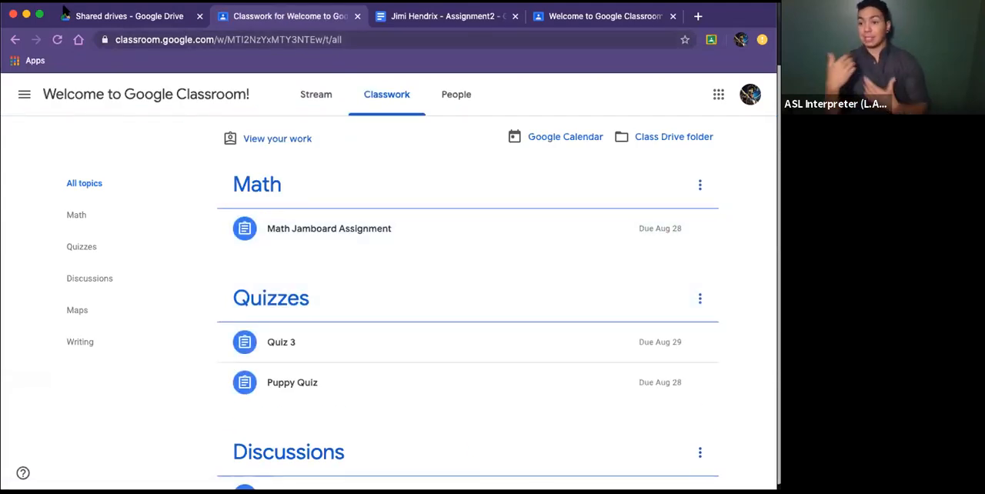
# - Bring back the teacher's window and open the second student's MathJam submission to show its grade and private comment fields
pyautogui.moveTo(120, 16); pyautogui.dragTo(779, 37)
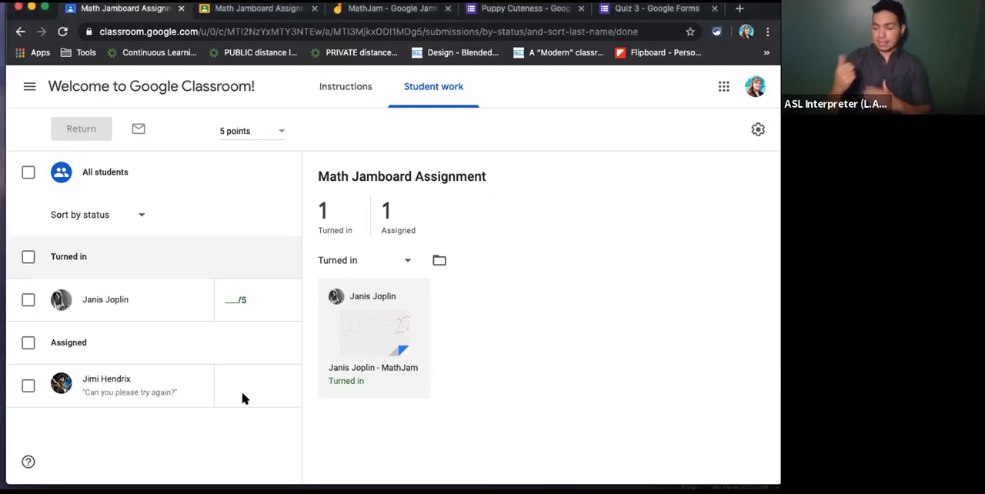
pyautogui.click(372, 329)
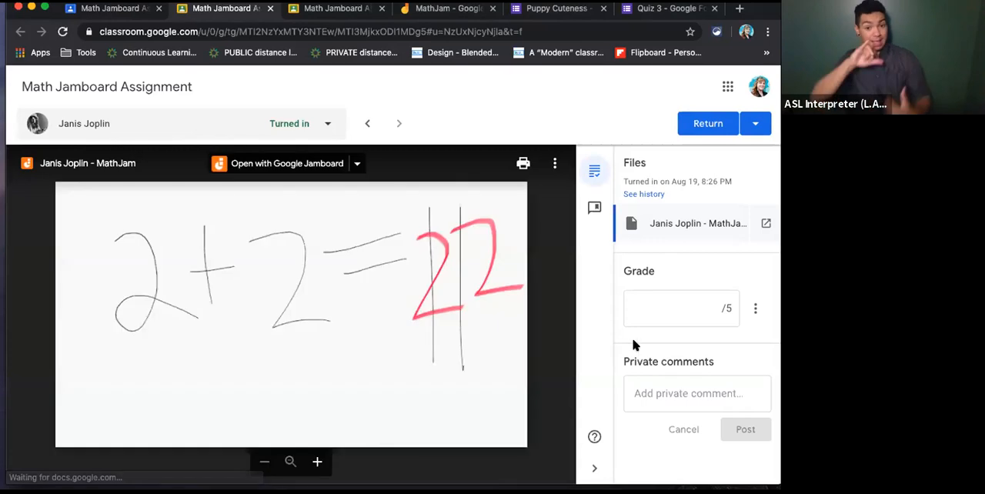
pyautogui.click(699, 314)
pyautogui.click(688, 389)
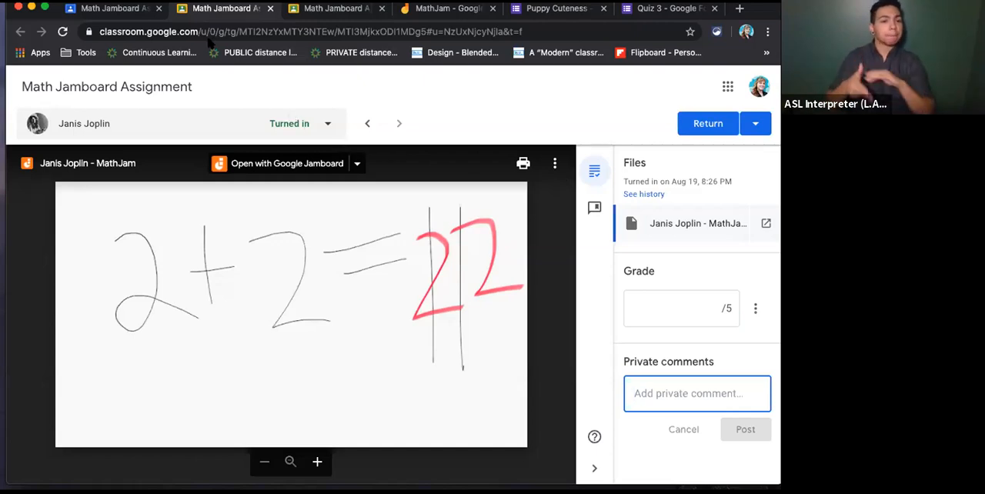
# - Go back to the assignment's Student work page and enter draft grades of 1 for the second student and 4 for the first
pyautogui.click(131, 11)
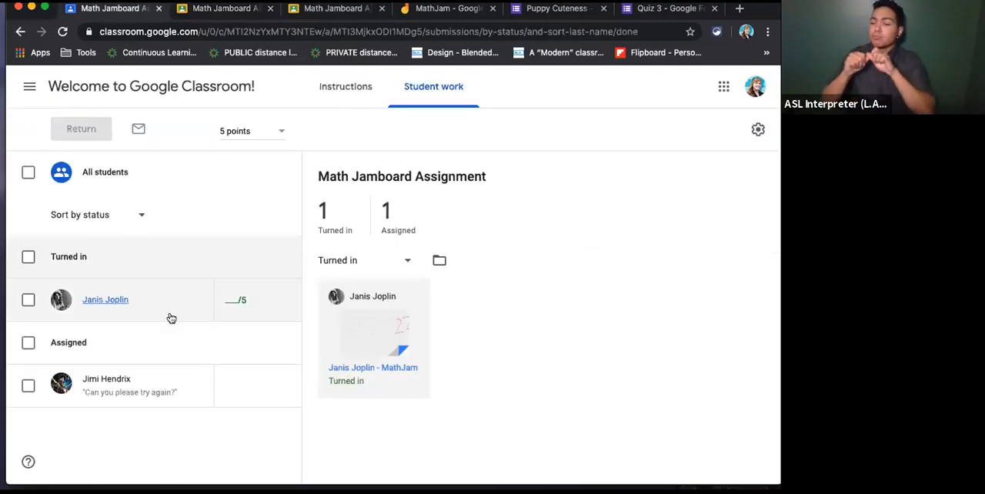
pyautogui.click(229, 302)
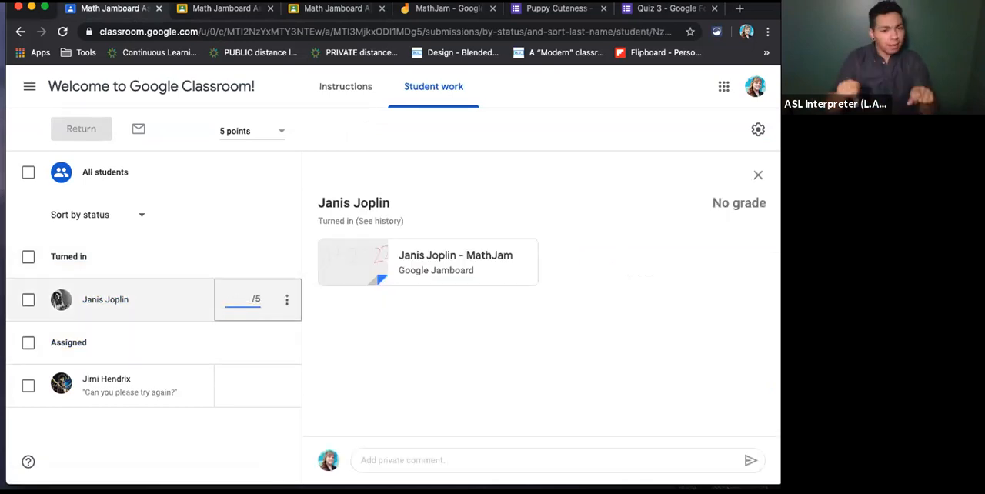
pyautogui.write('1')
pyautogui.click(230, 385)
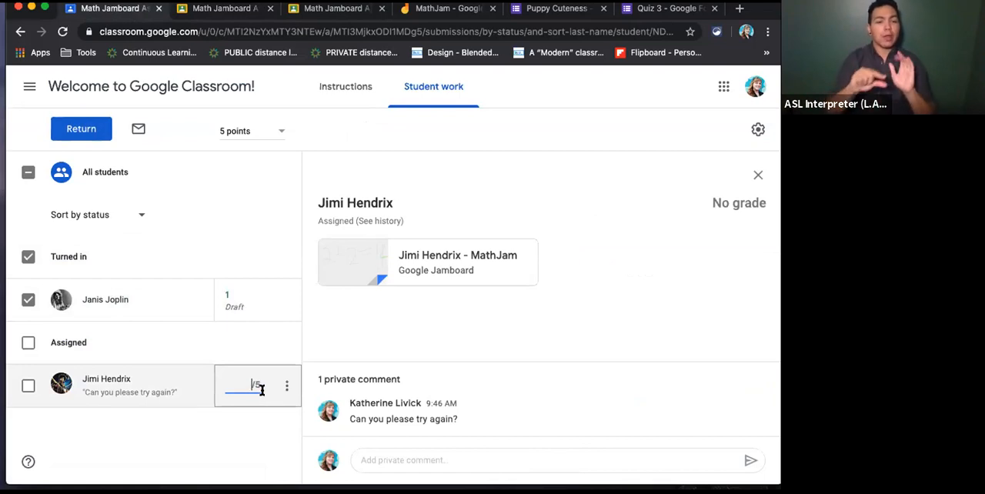
pyautogui.write('4')
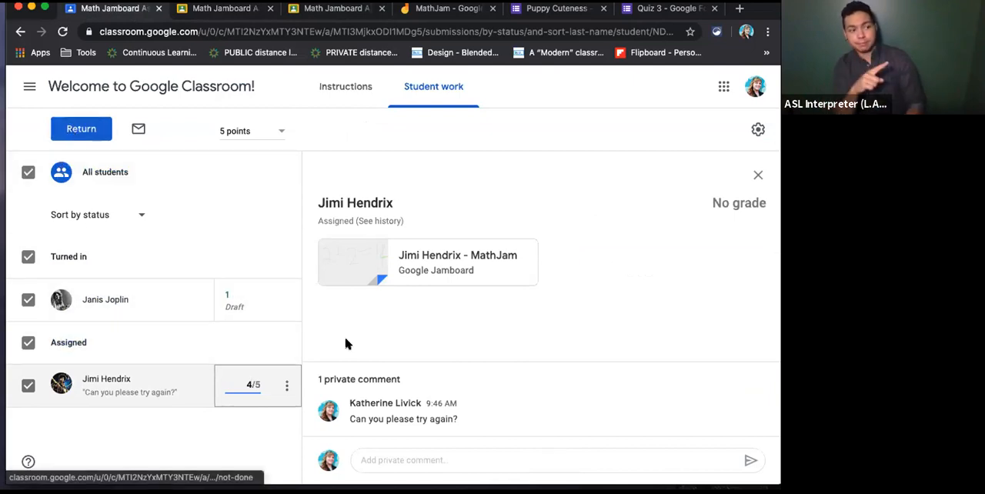
pyautogui.click(310, 385)
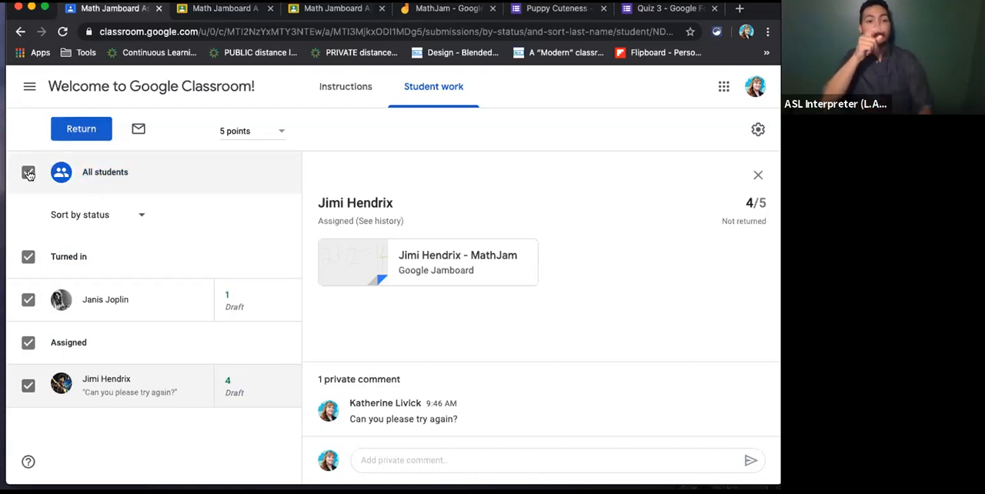
# - Return the graded Math Jamboard Assignment to both students without a comment, including the unsubmitted work
pyautogui.click(77, 131)
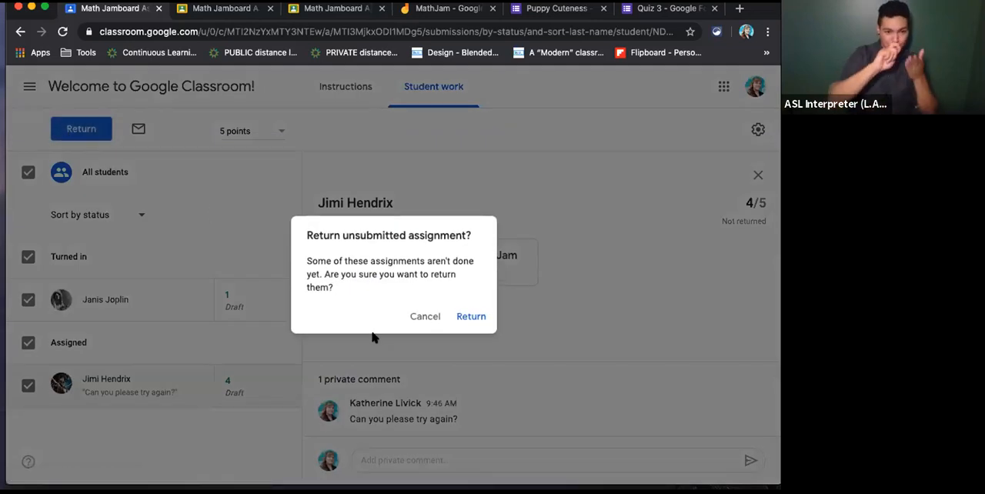
pyautogui.click(470, 317)
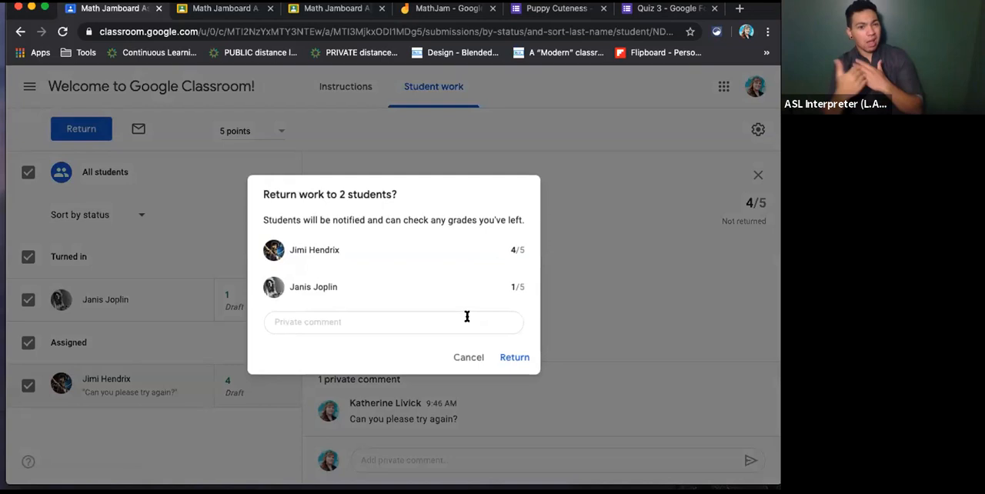
pyautogui.click(501, 358)
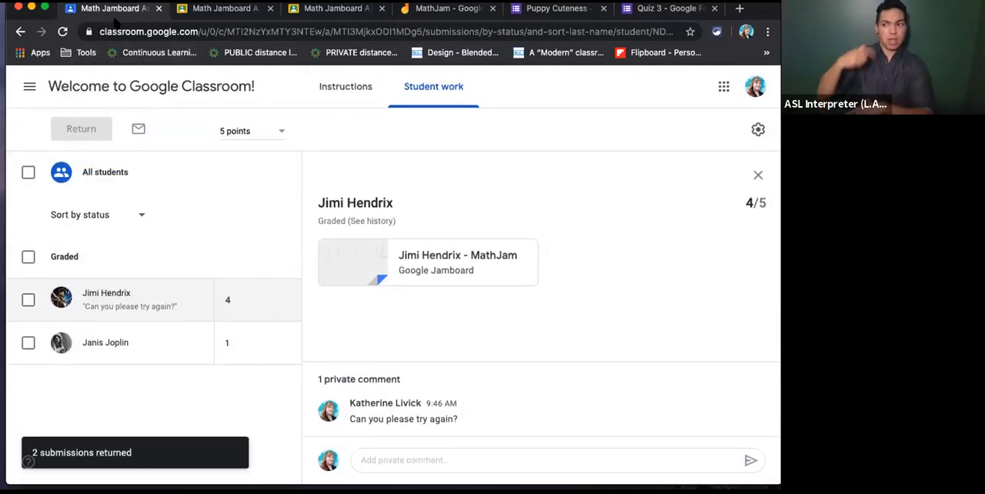
# - Open the class's Grades page to review the scores, and view the class settings without changing them
pyautogui.click(102, 91)
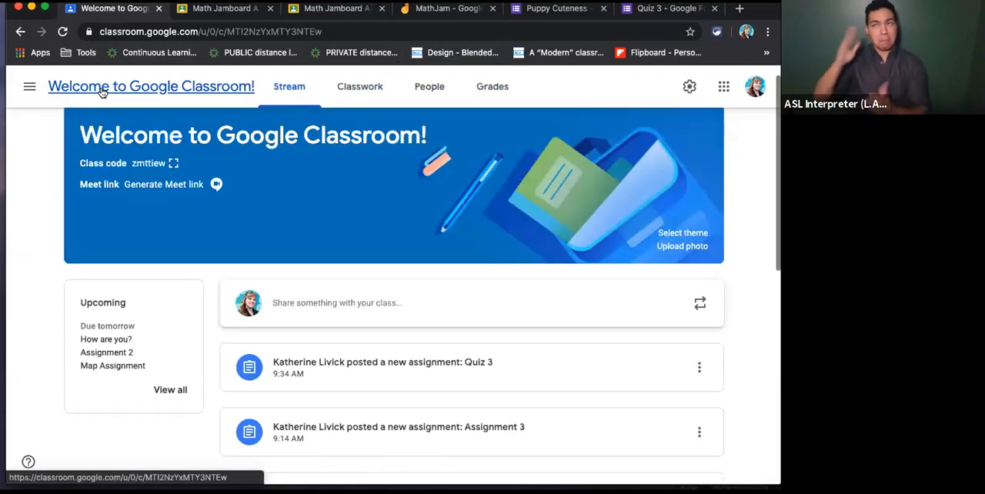
pyautogui.click(495, 93)
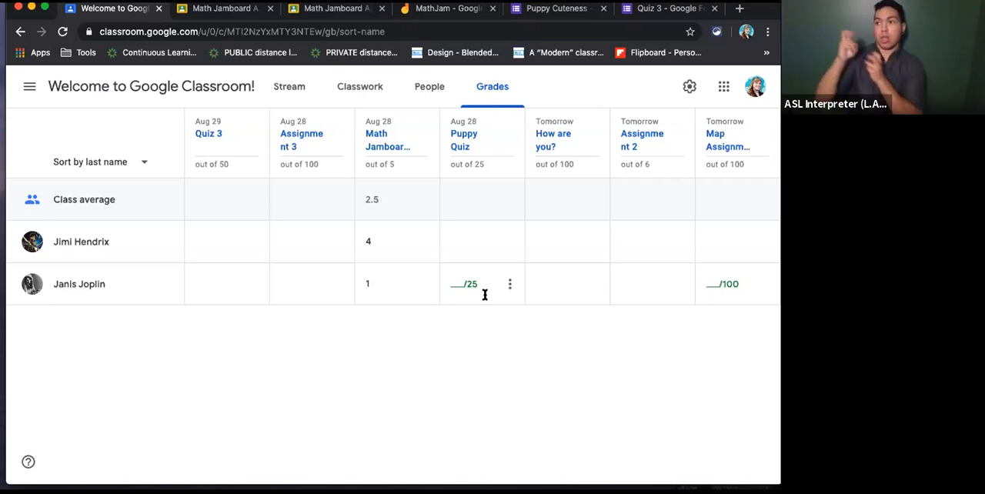
pyautogui.click(690, 86)
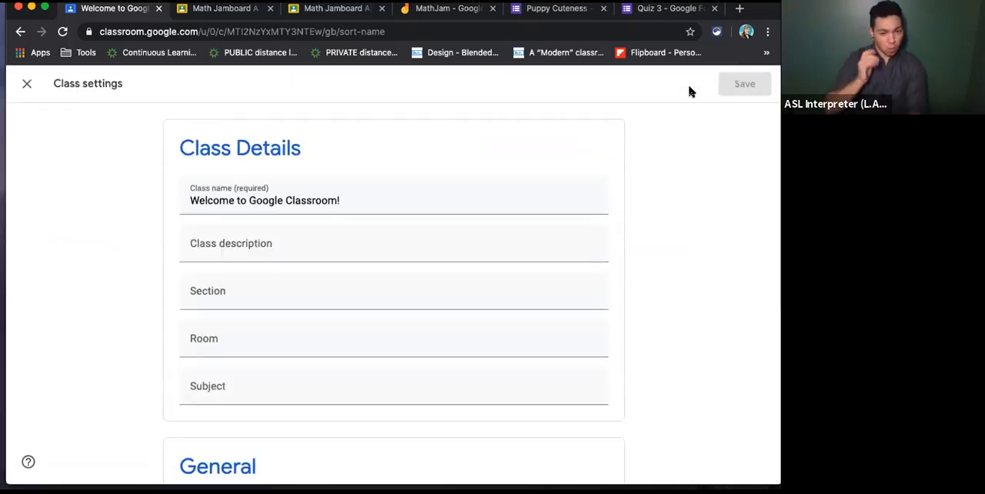
pyautogui.click(28, 84)
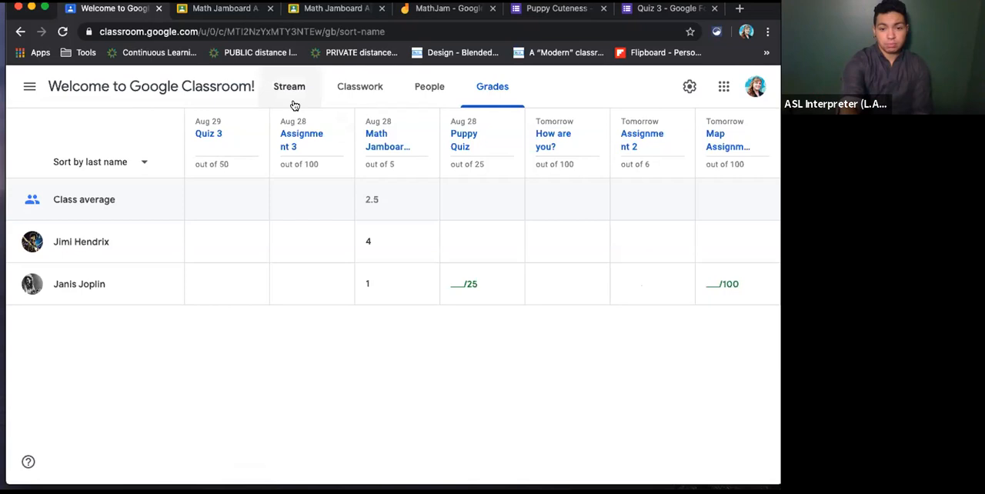
# - Go back to the class Stream, then switch to the LMS 101 Google Slides presentation and advance to slide 13
pyautogui.click(67, 90)
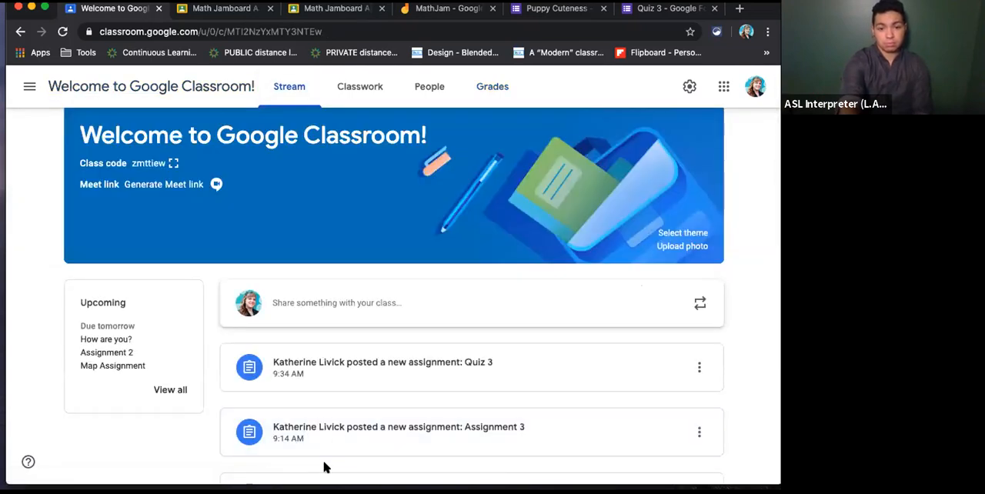
pyautogui.moveTo(324, 468); pyautogui.dragTo(342, 43)
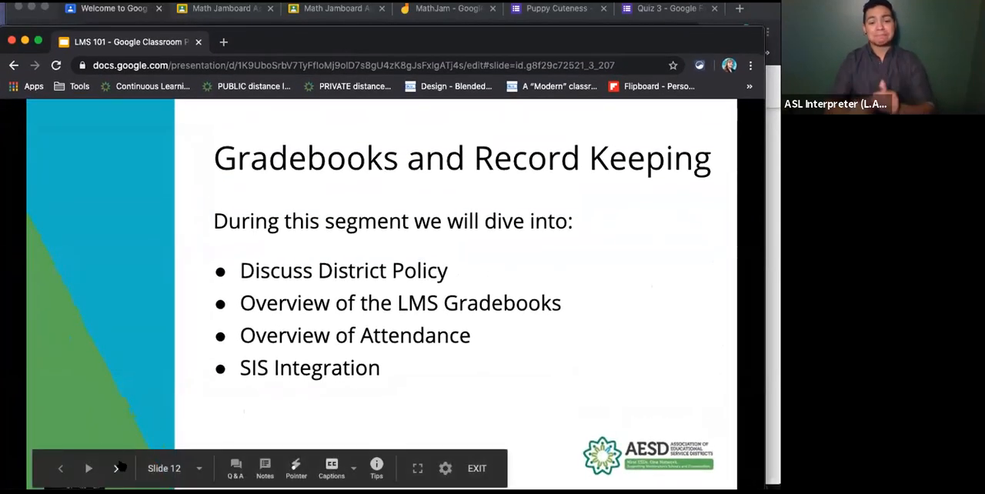
pyautogui.click(118, 469)
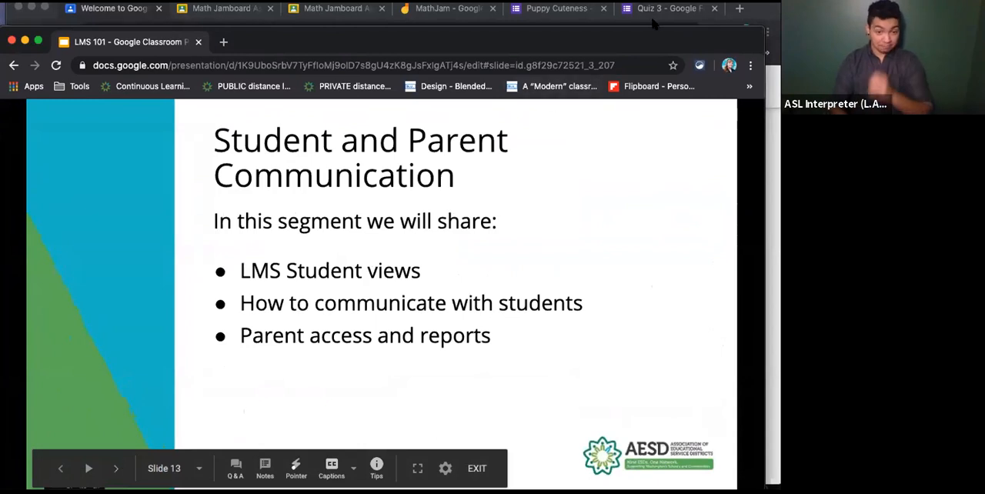